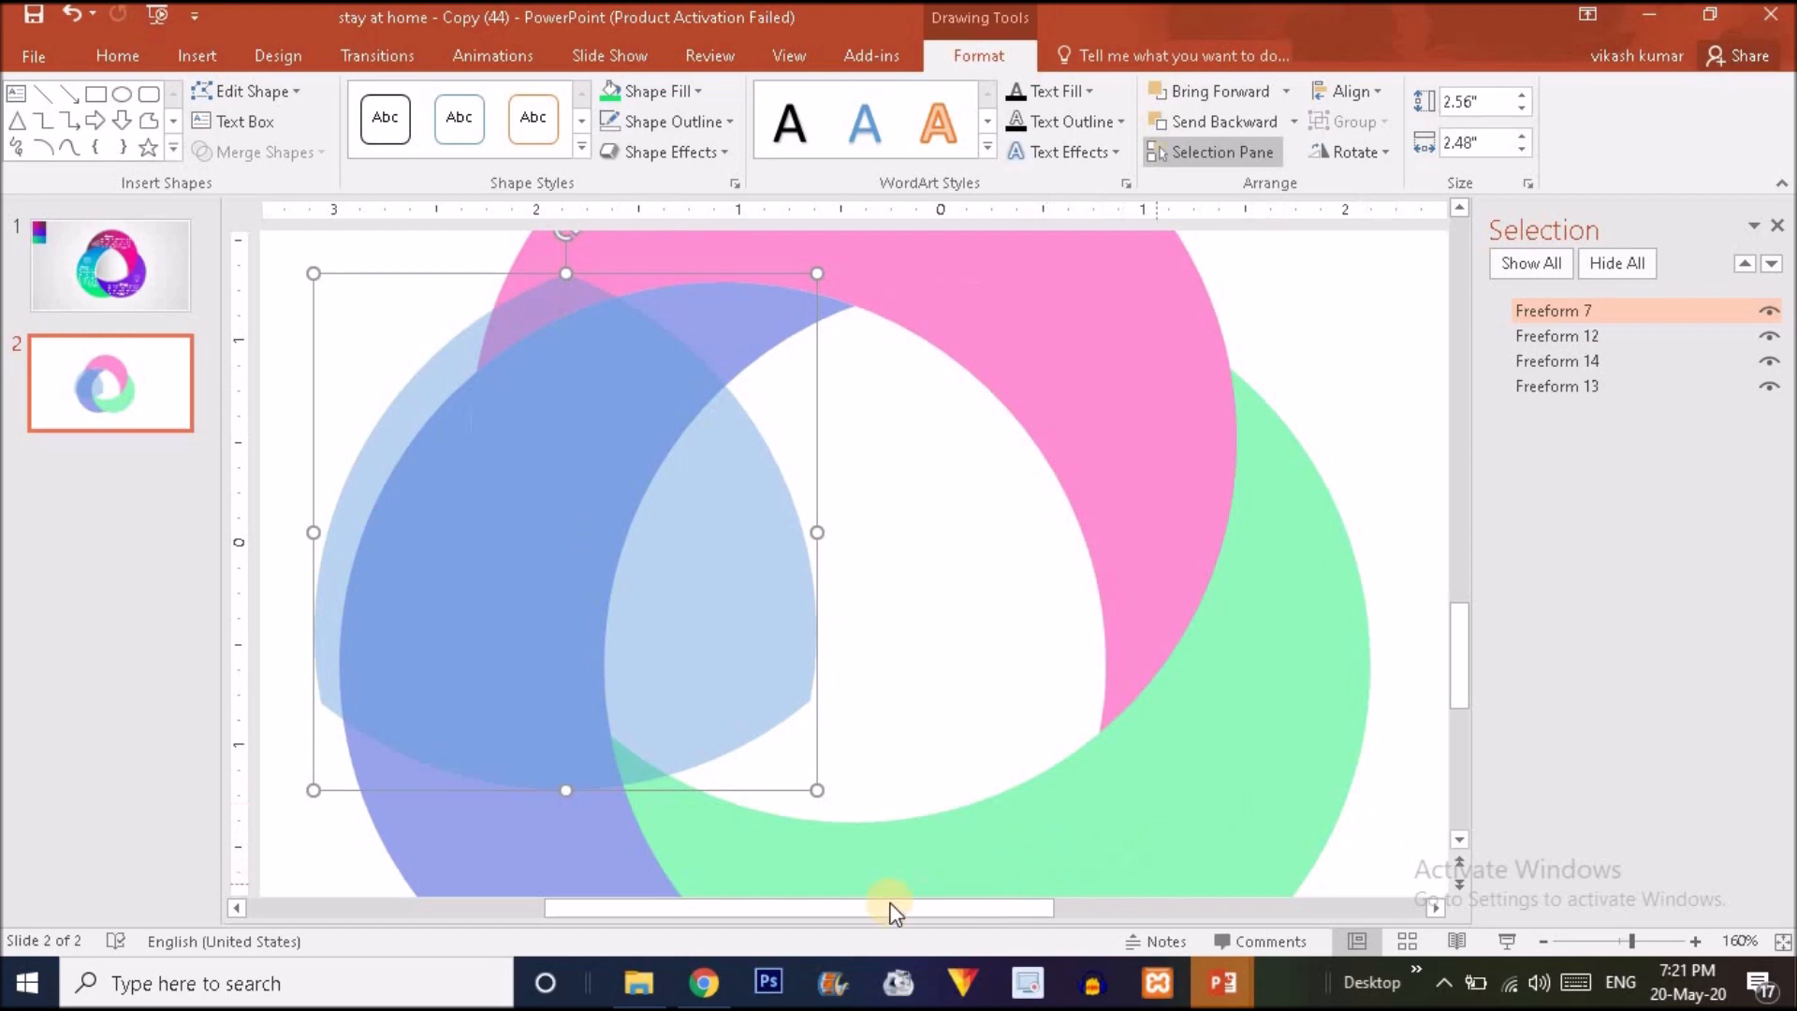
- Move the light-blue rounded triangle off the three-colour ring to the empty upper-left area of the slide
click(1600, 944)
drag(789, 642, 493, 463)
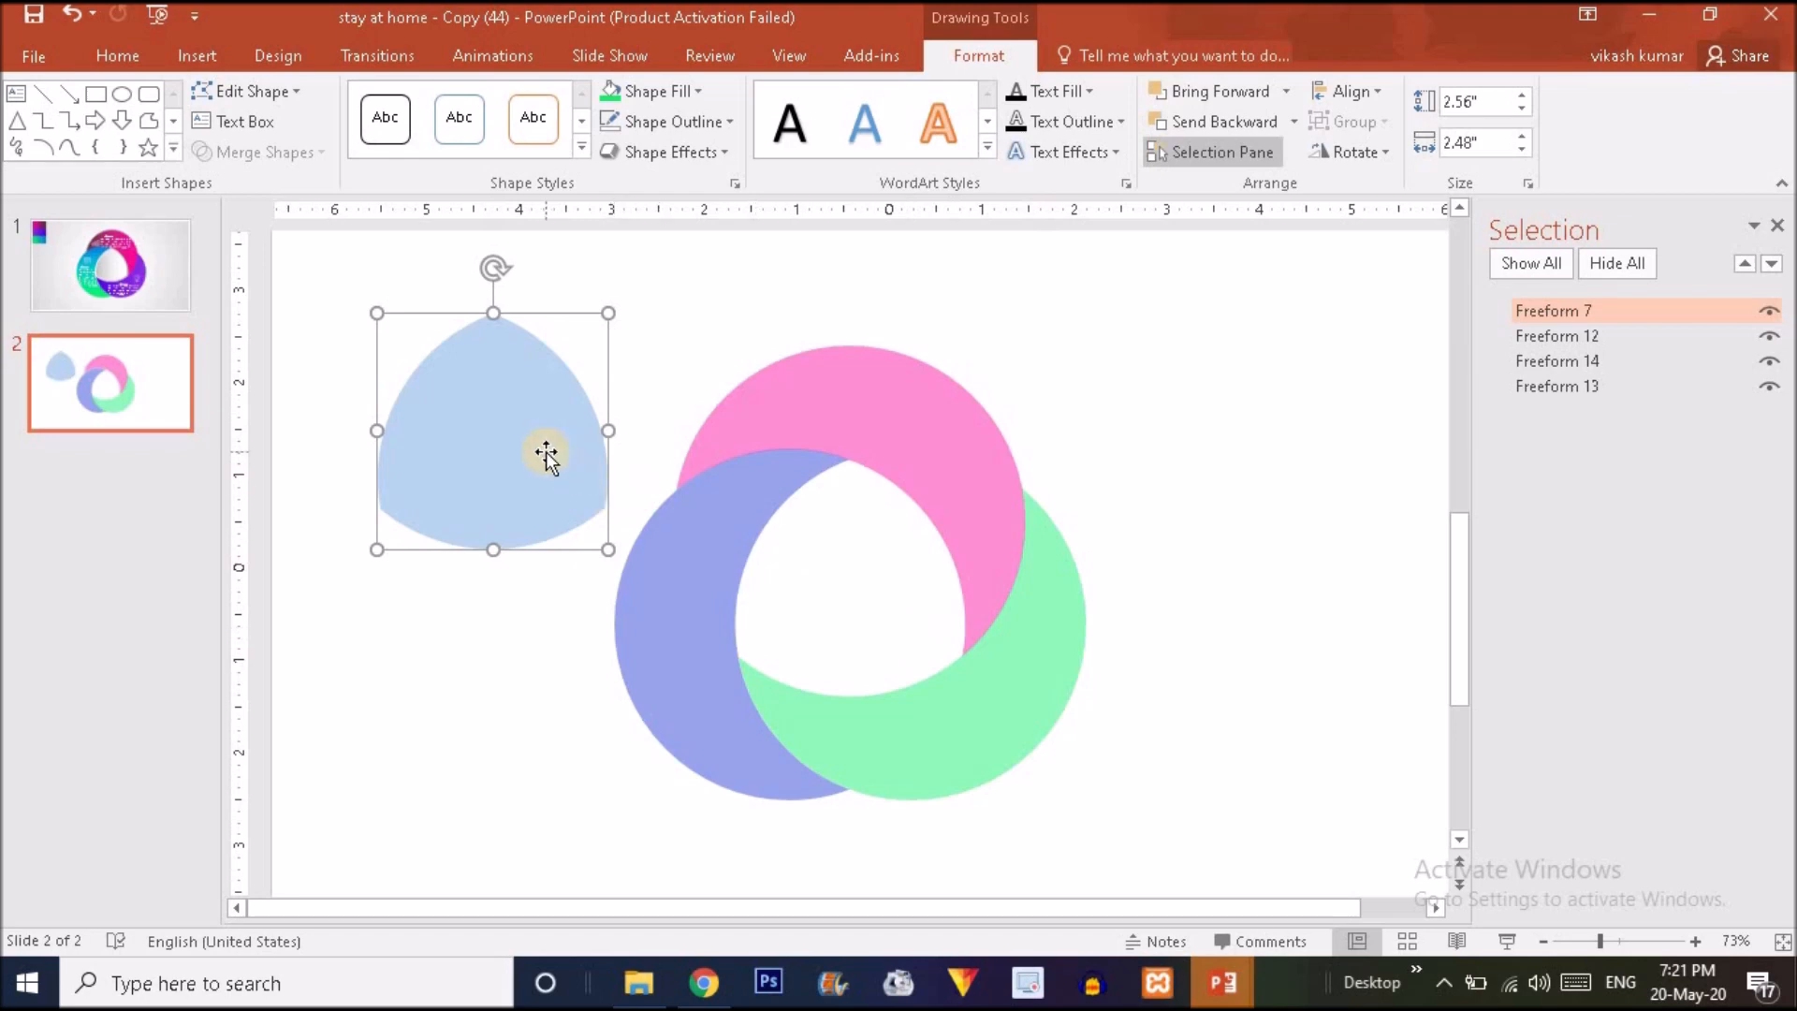
drag(552, 460, 537, 515)
key(ctrl+z)
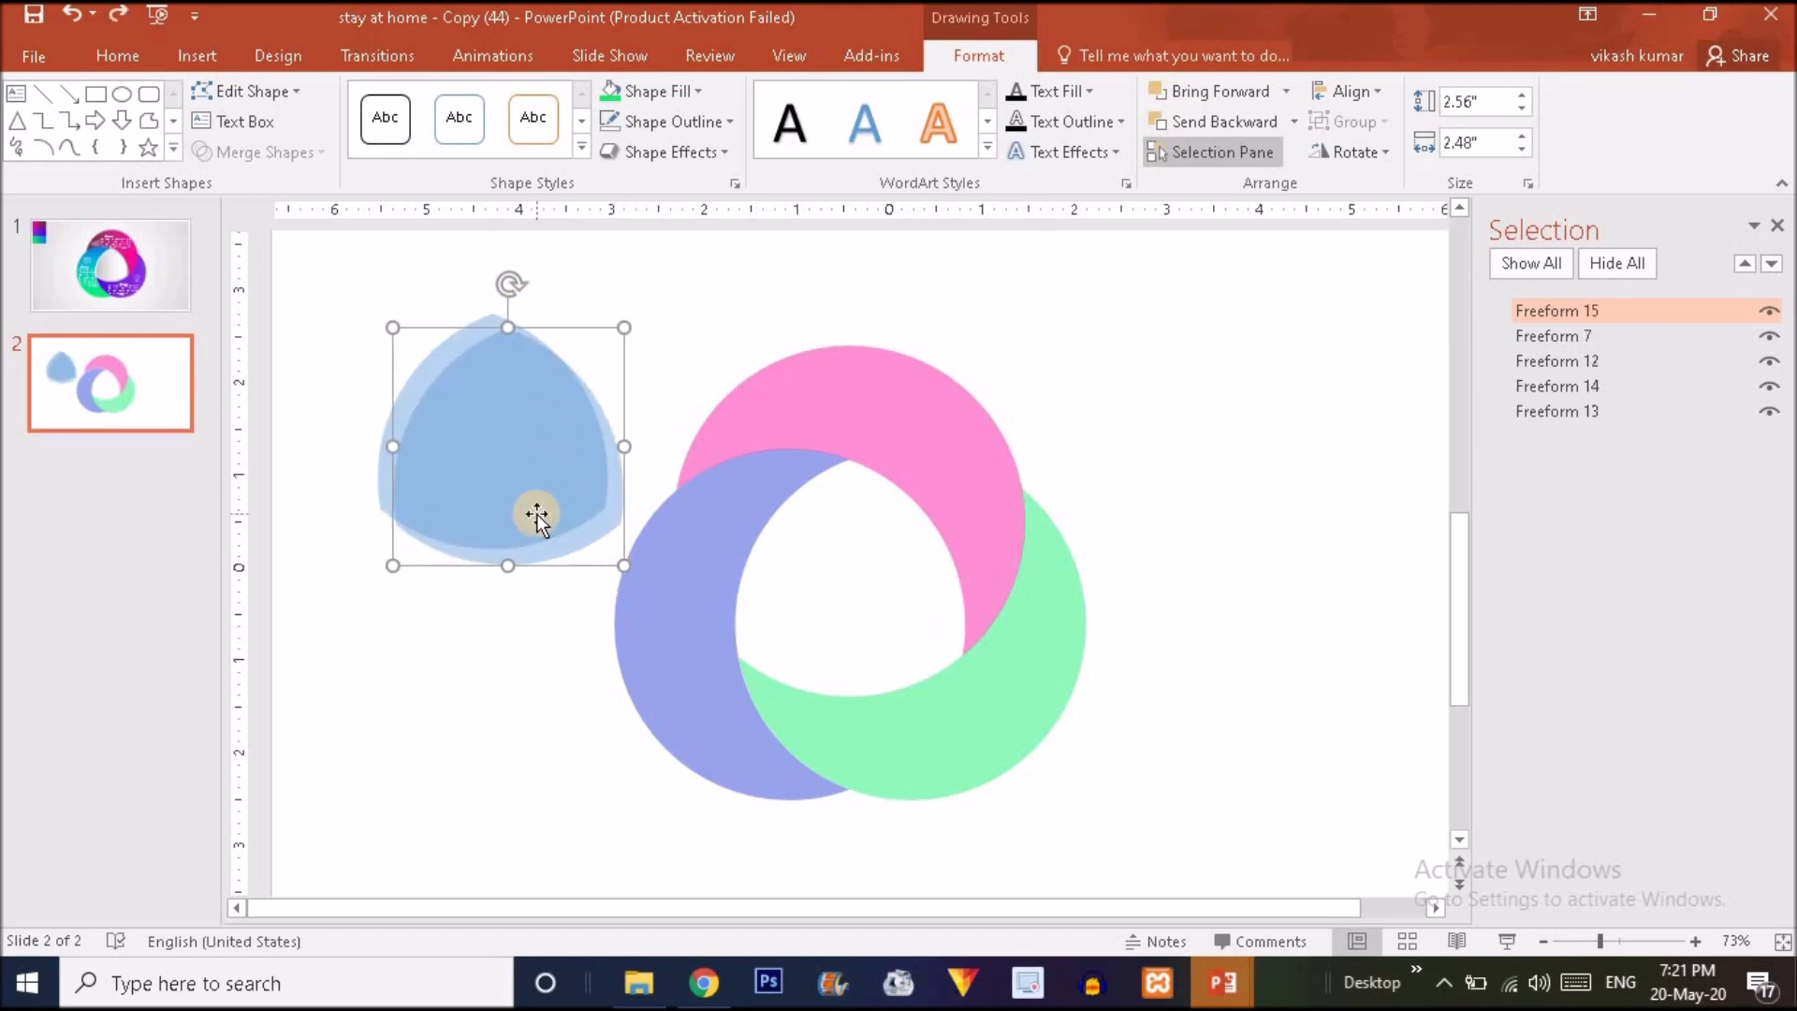
key(ctrl+z)
- Close the Selection pane and set the pink crescent's fill transparency to 0%
click(966, 433)
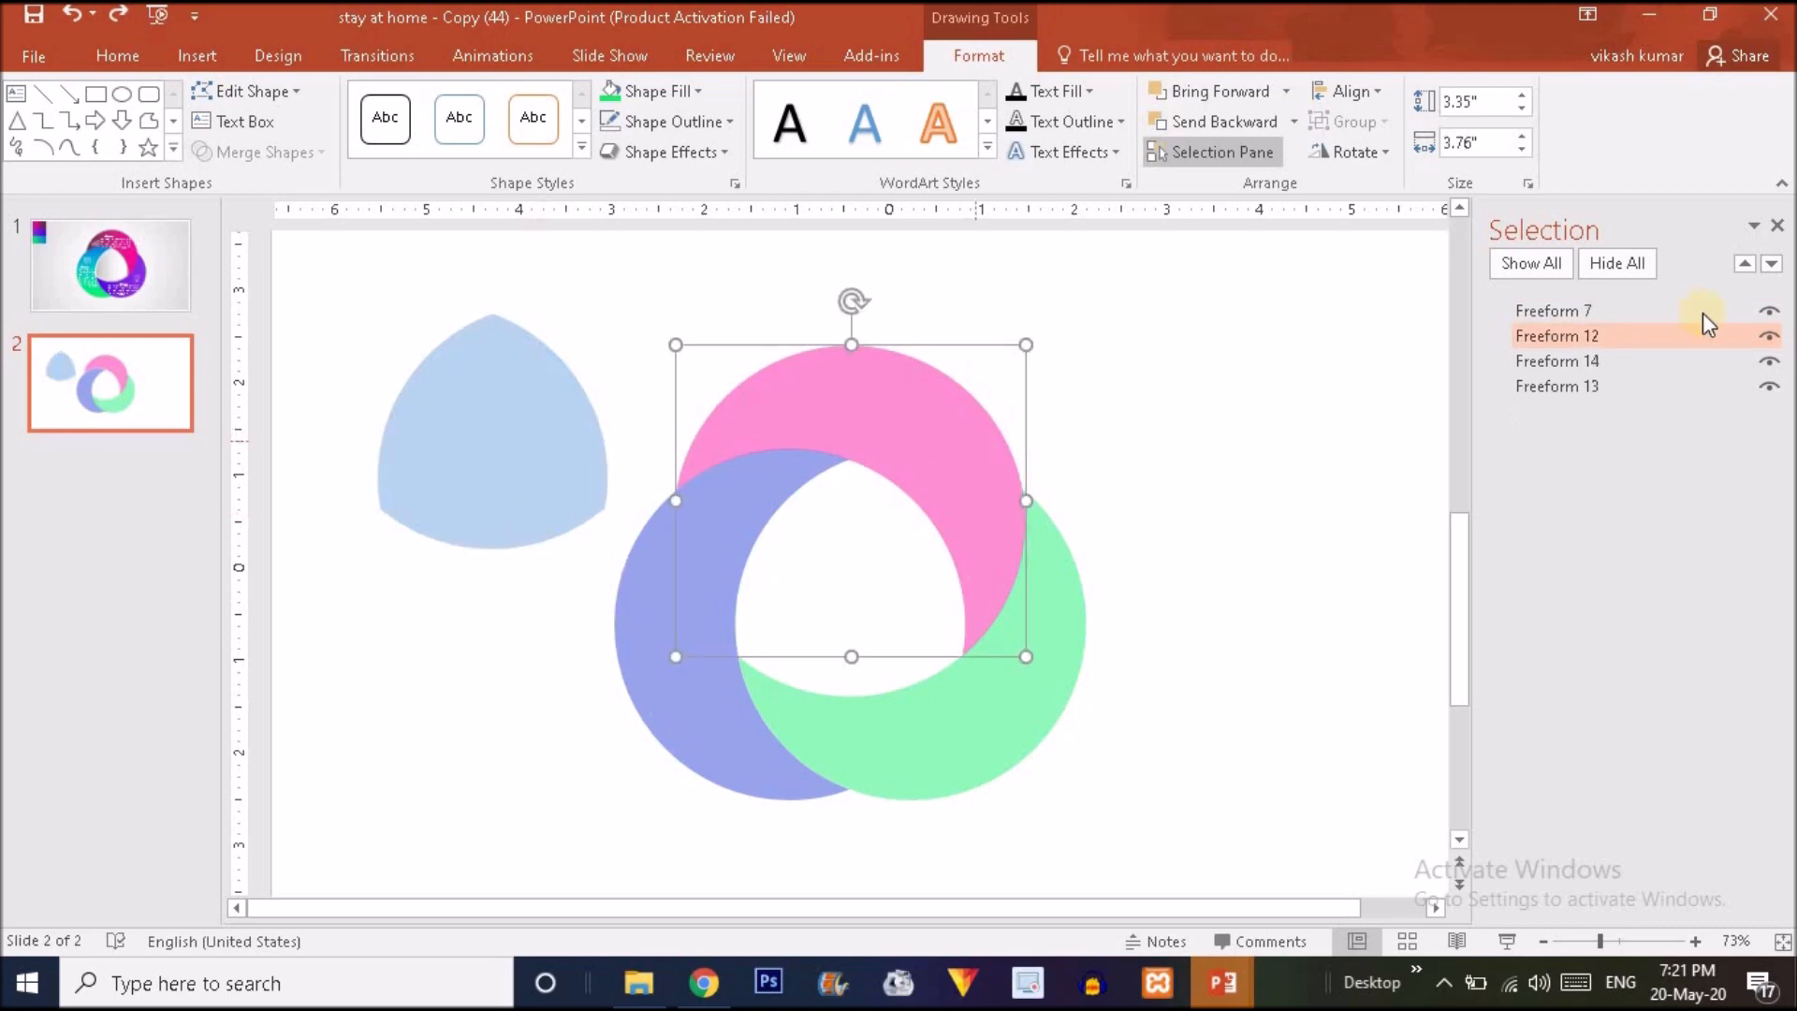
click(1778, 227)
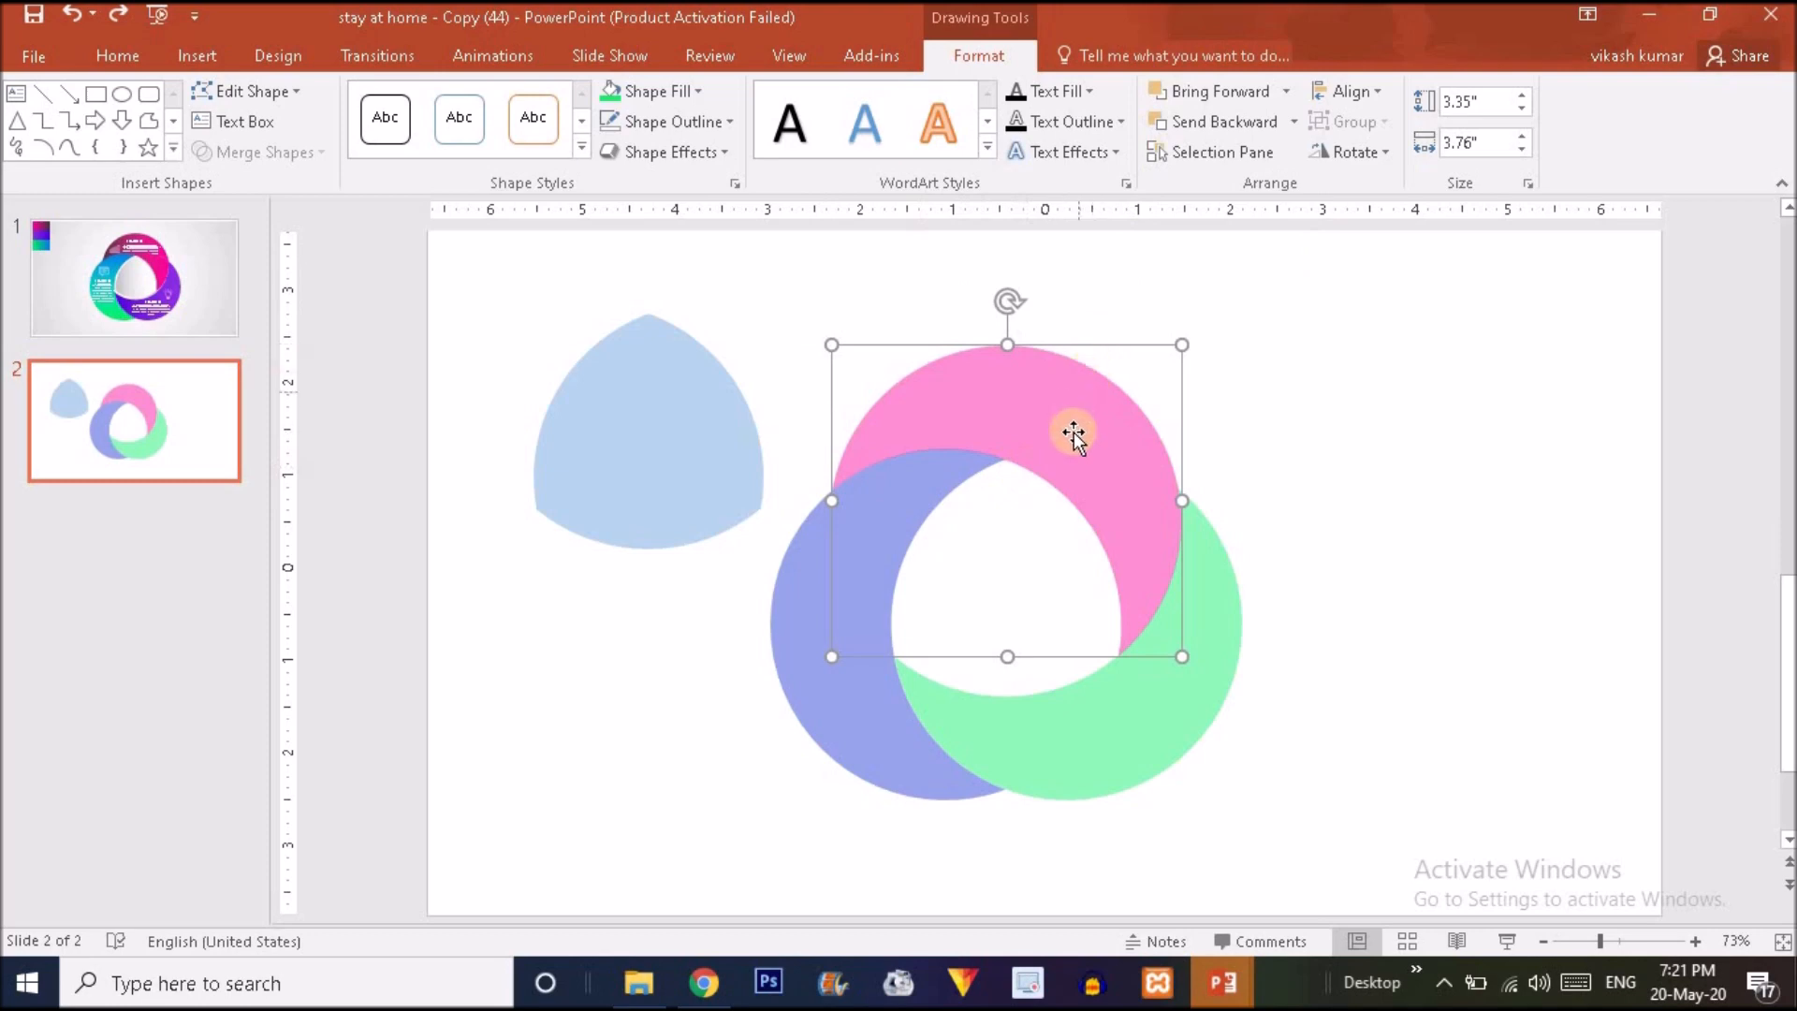
right_click(1037, 389)
click(1106, 840)
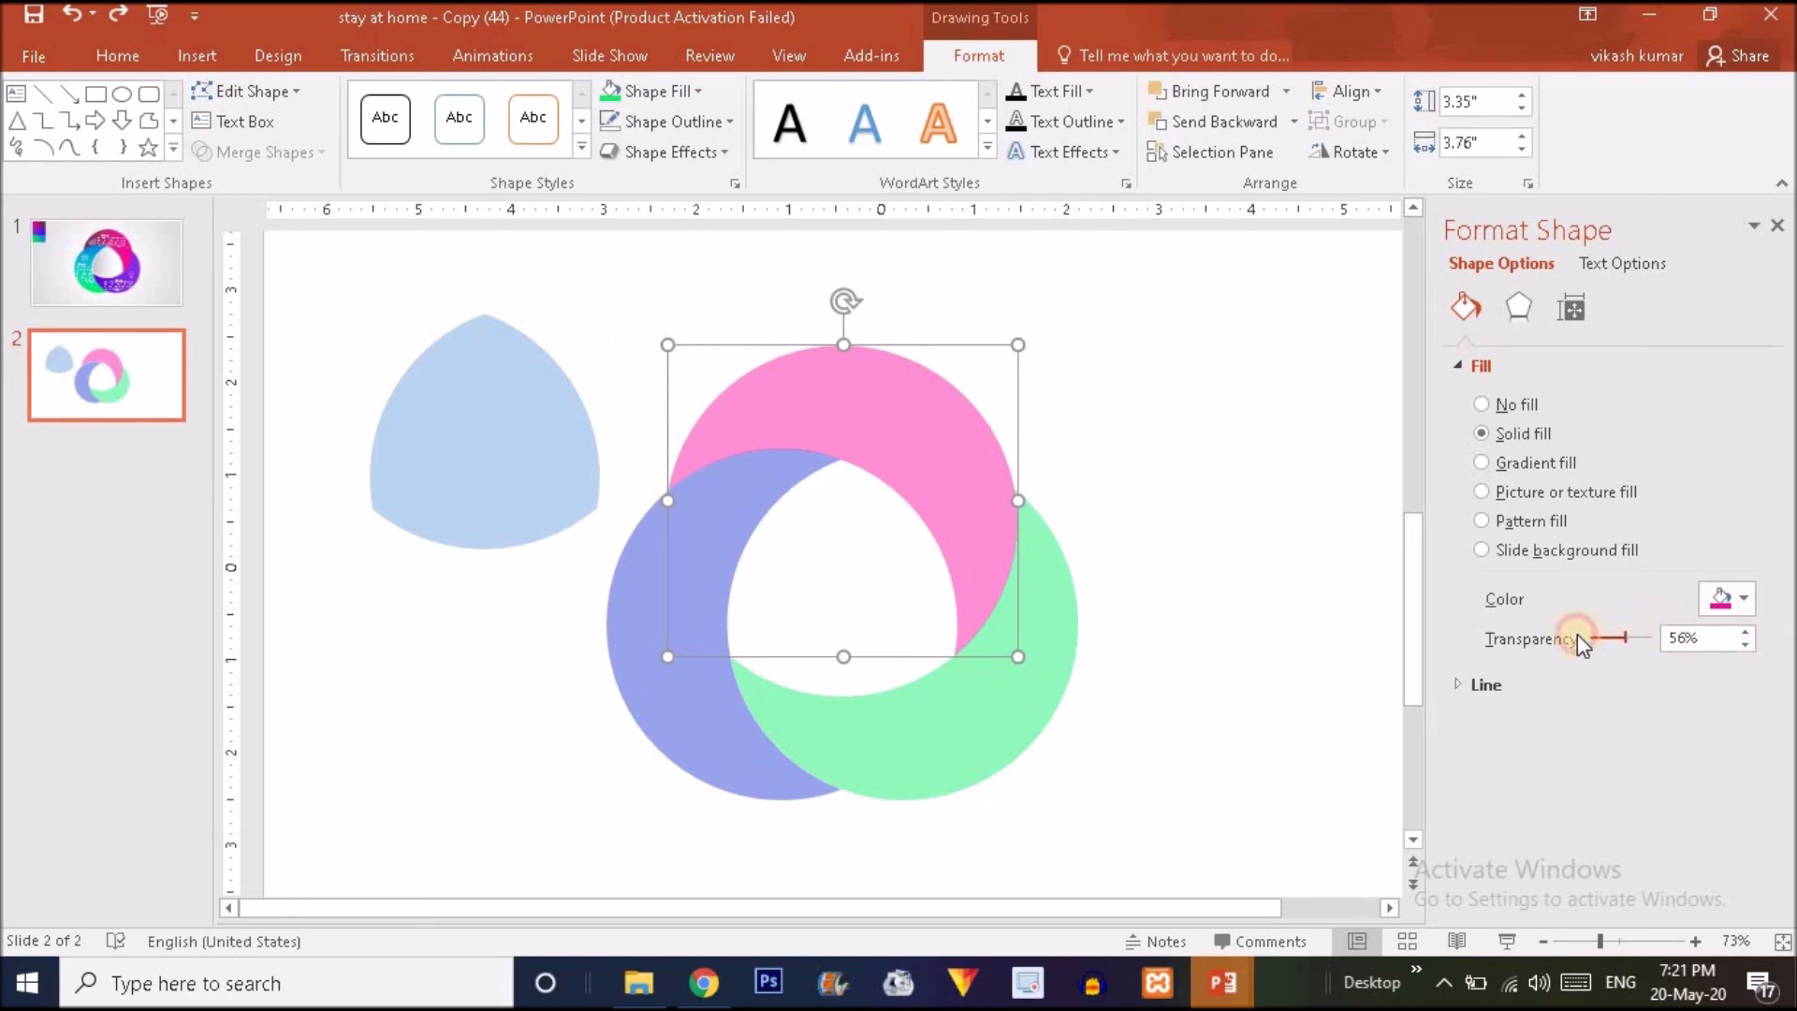
drag(1577, 635, 1517, 634)
- Set the fill transparency of the green crescent and the blue crescent to 0%
click(1001, 682)
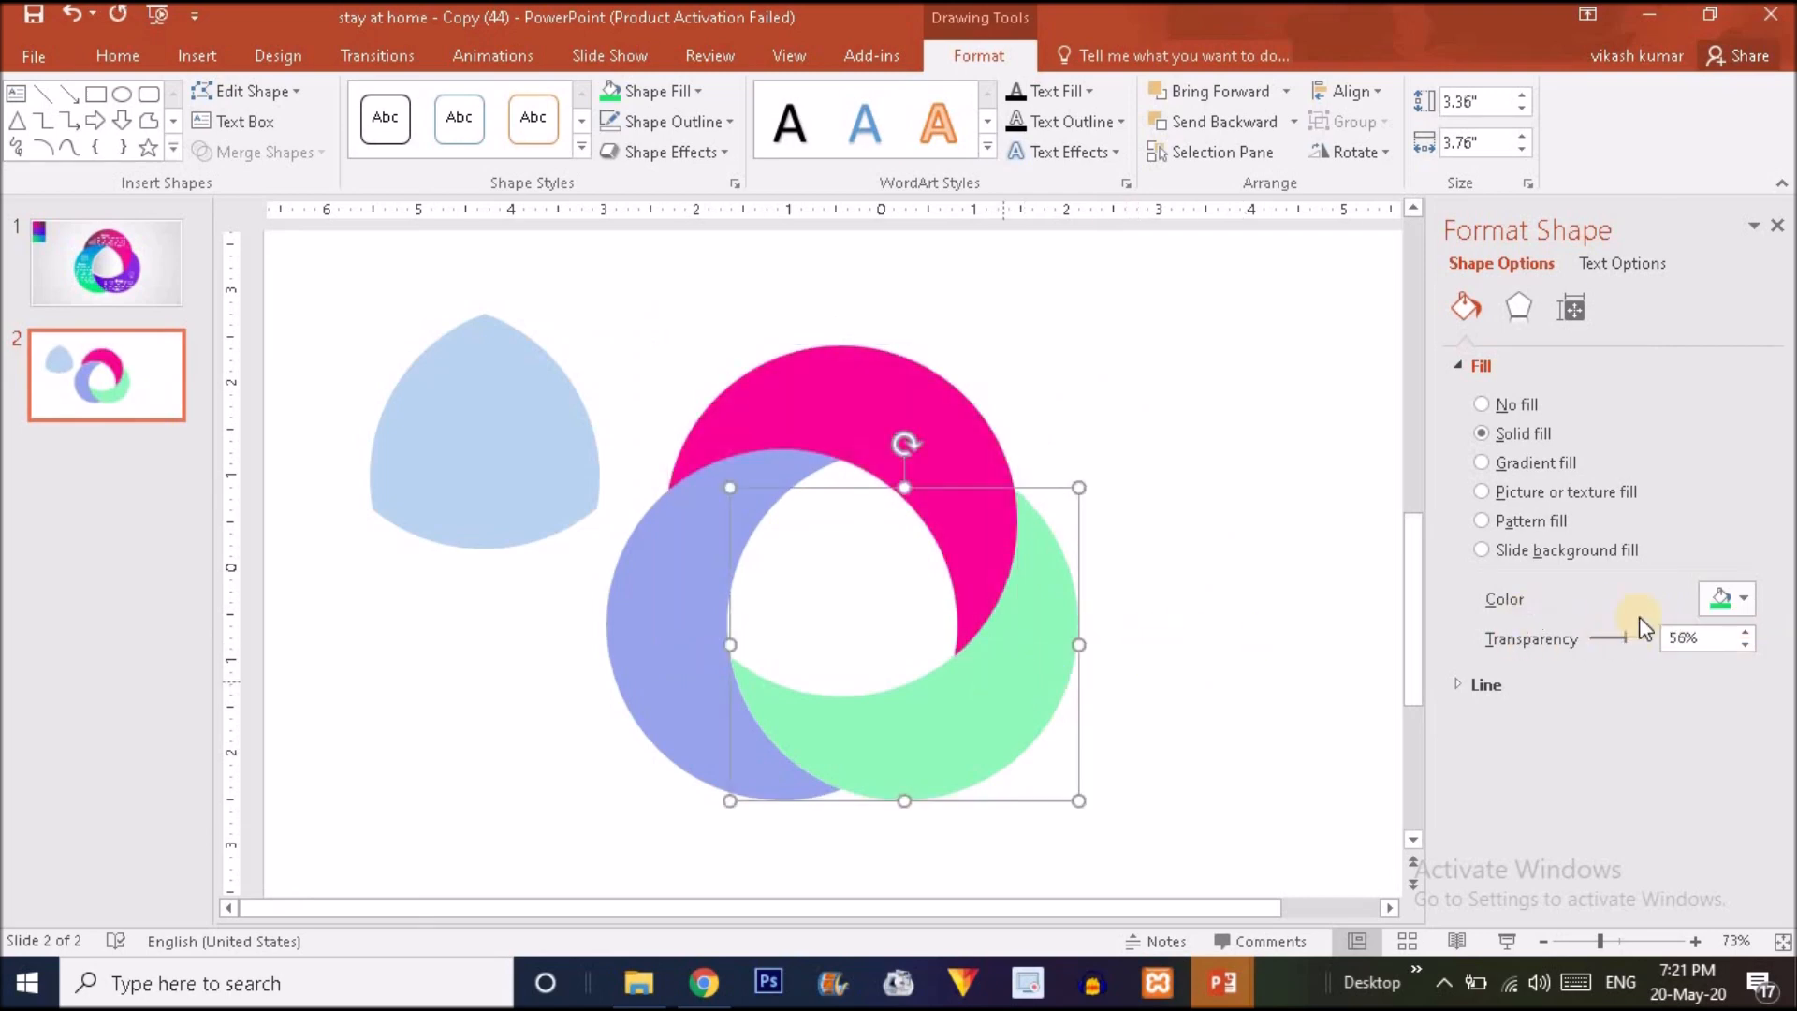
drag(1589, 640, 1549, 635)
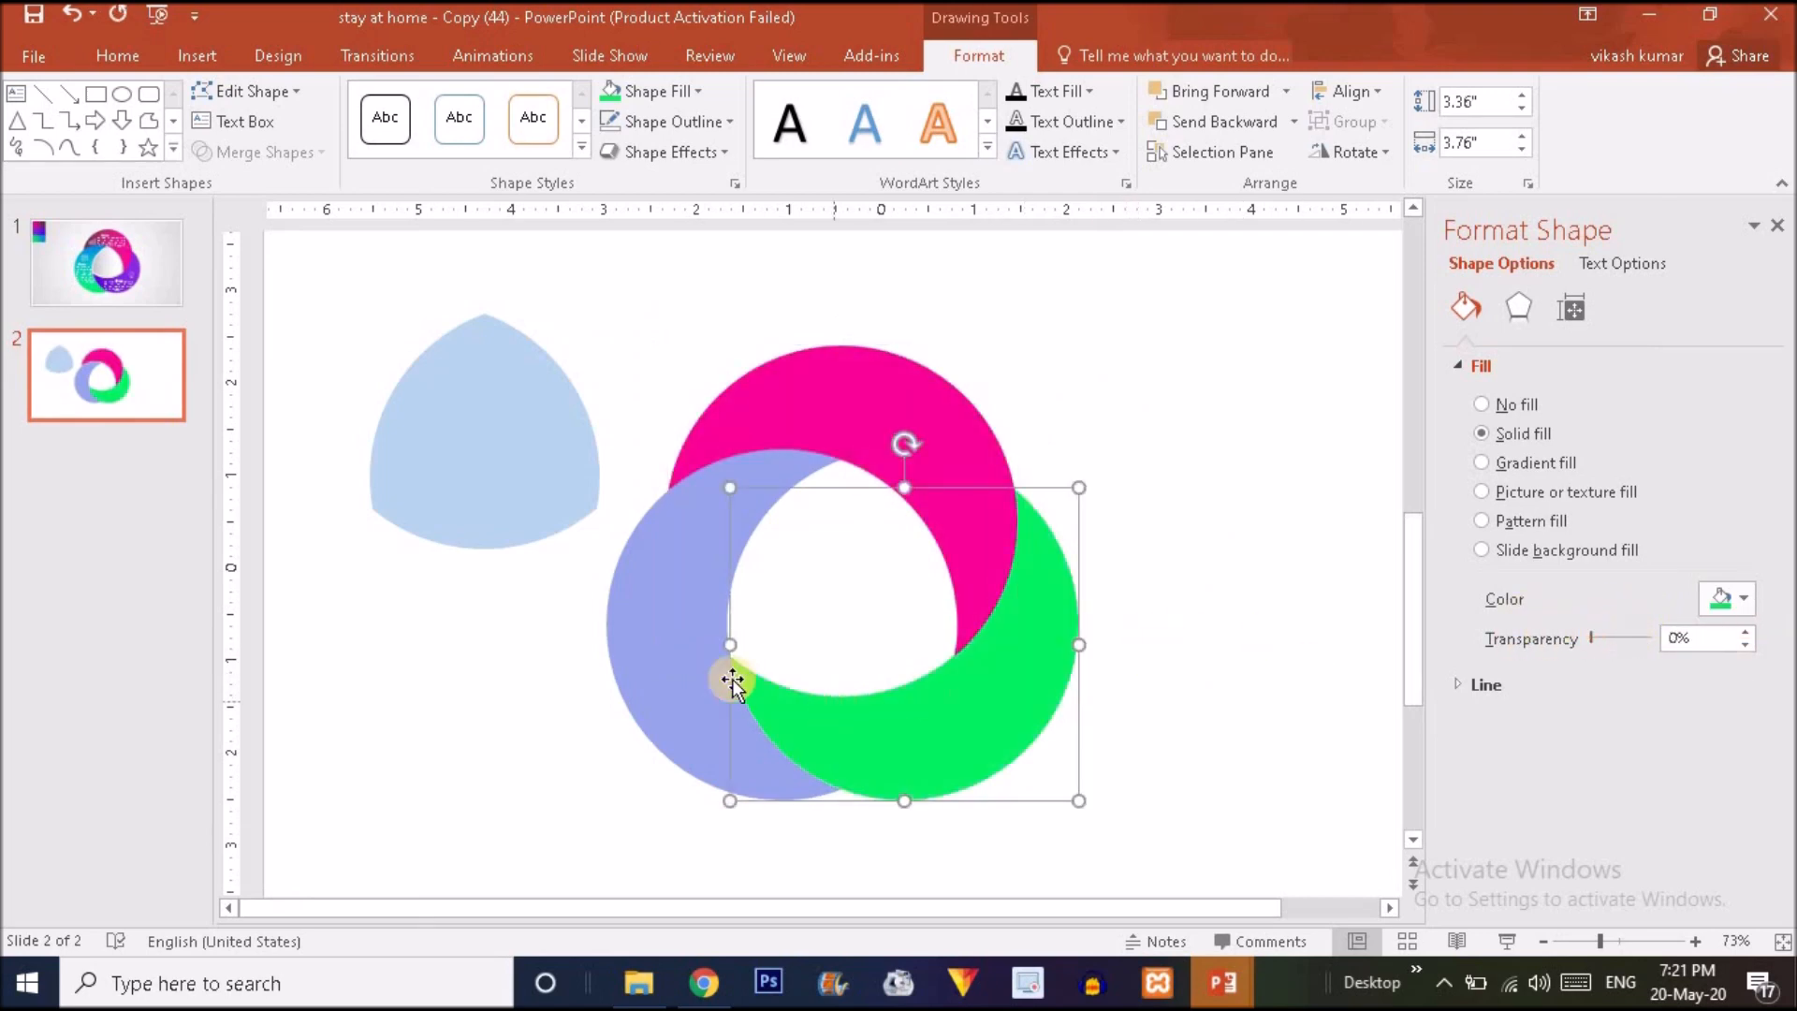
click(650, 642)
drag(1622, 637, 1548, 634)
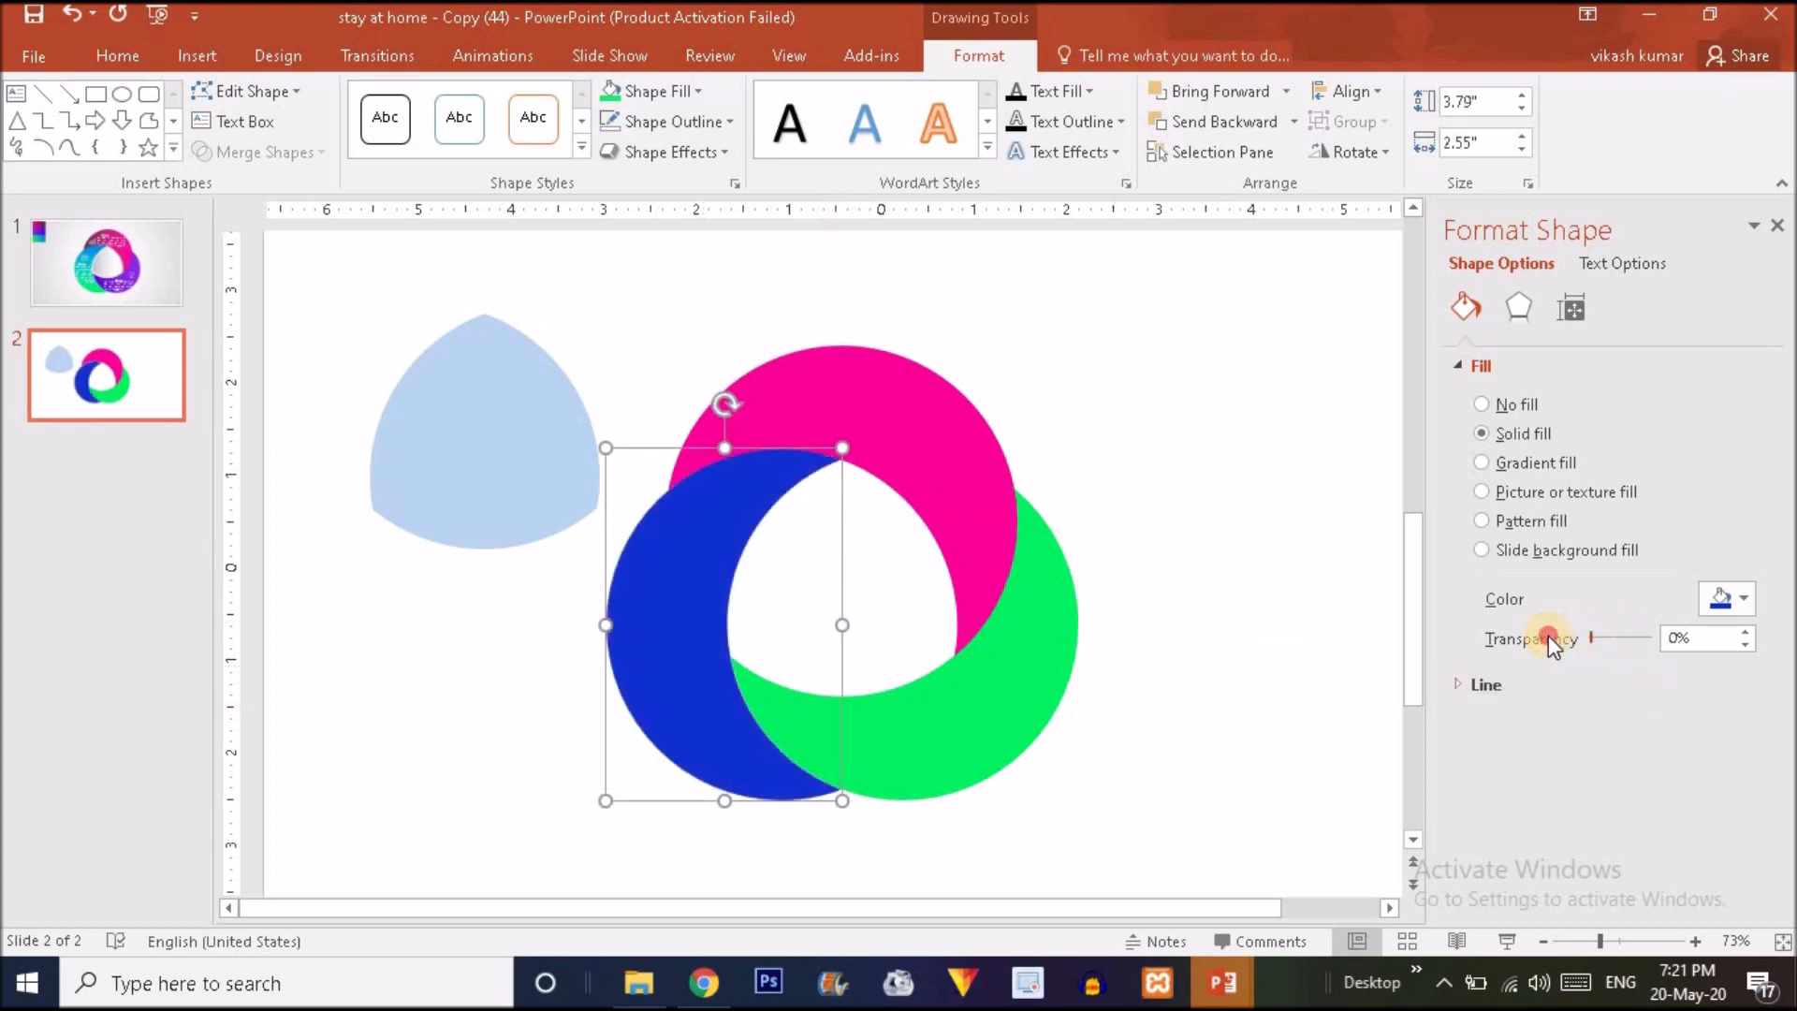
- Set the light-blue rounded triangle's fill transparency to 0%
click(482, 398)
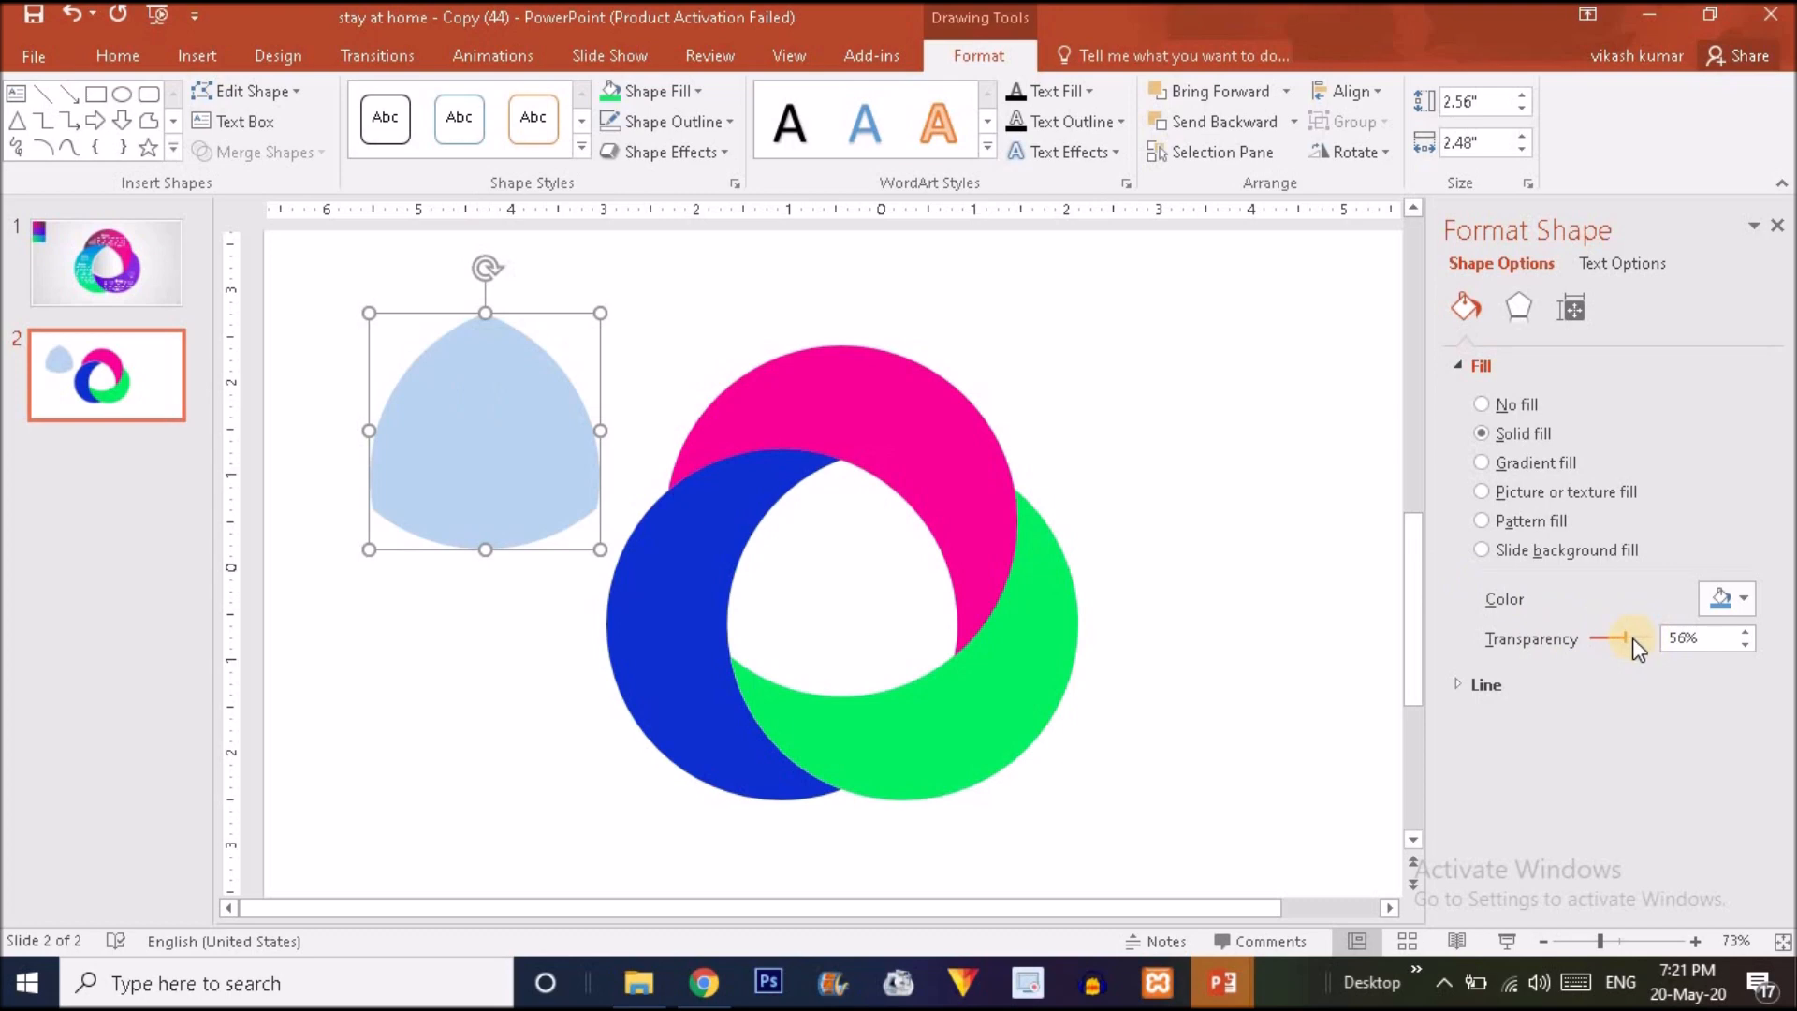
drag(1632, 638, 1548, 634)
click(1029, 463)
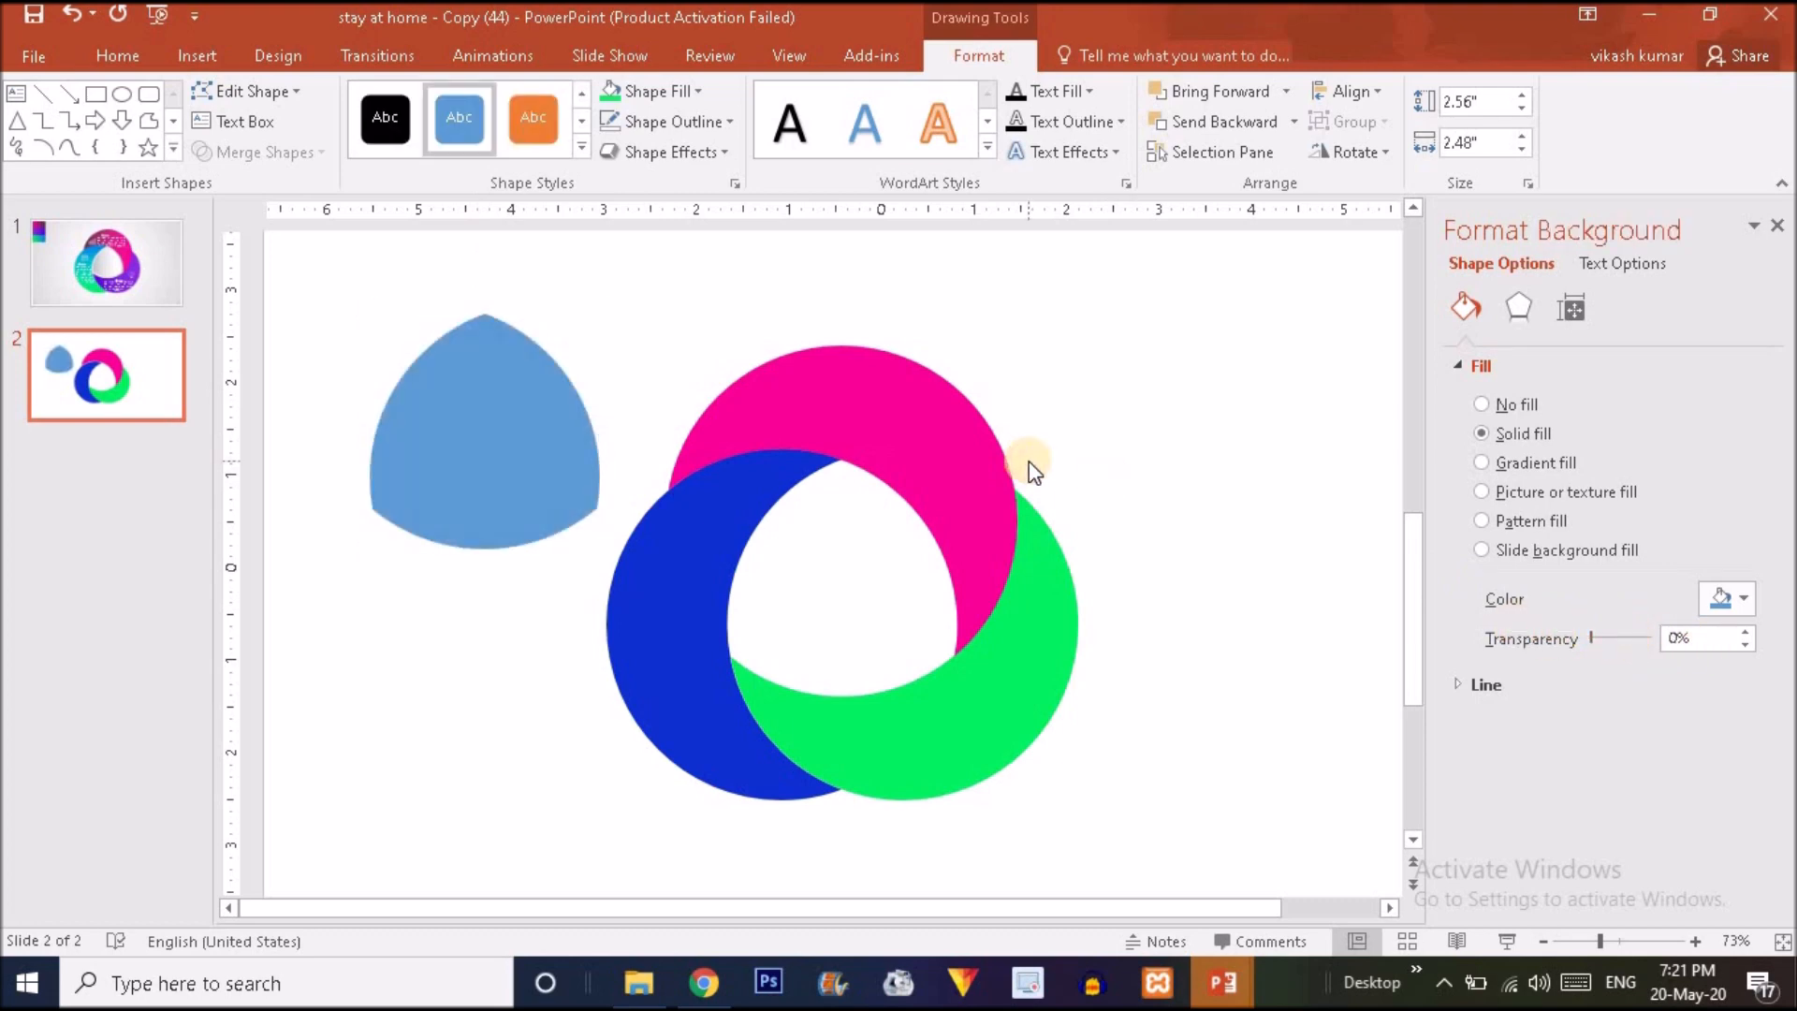
- Duplicate the blue rounded triangle and fill the copy with green
click(497, 385)
click(1652, 942)
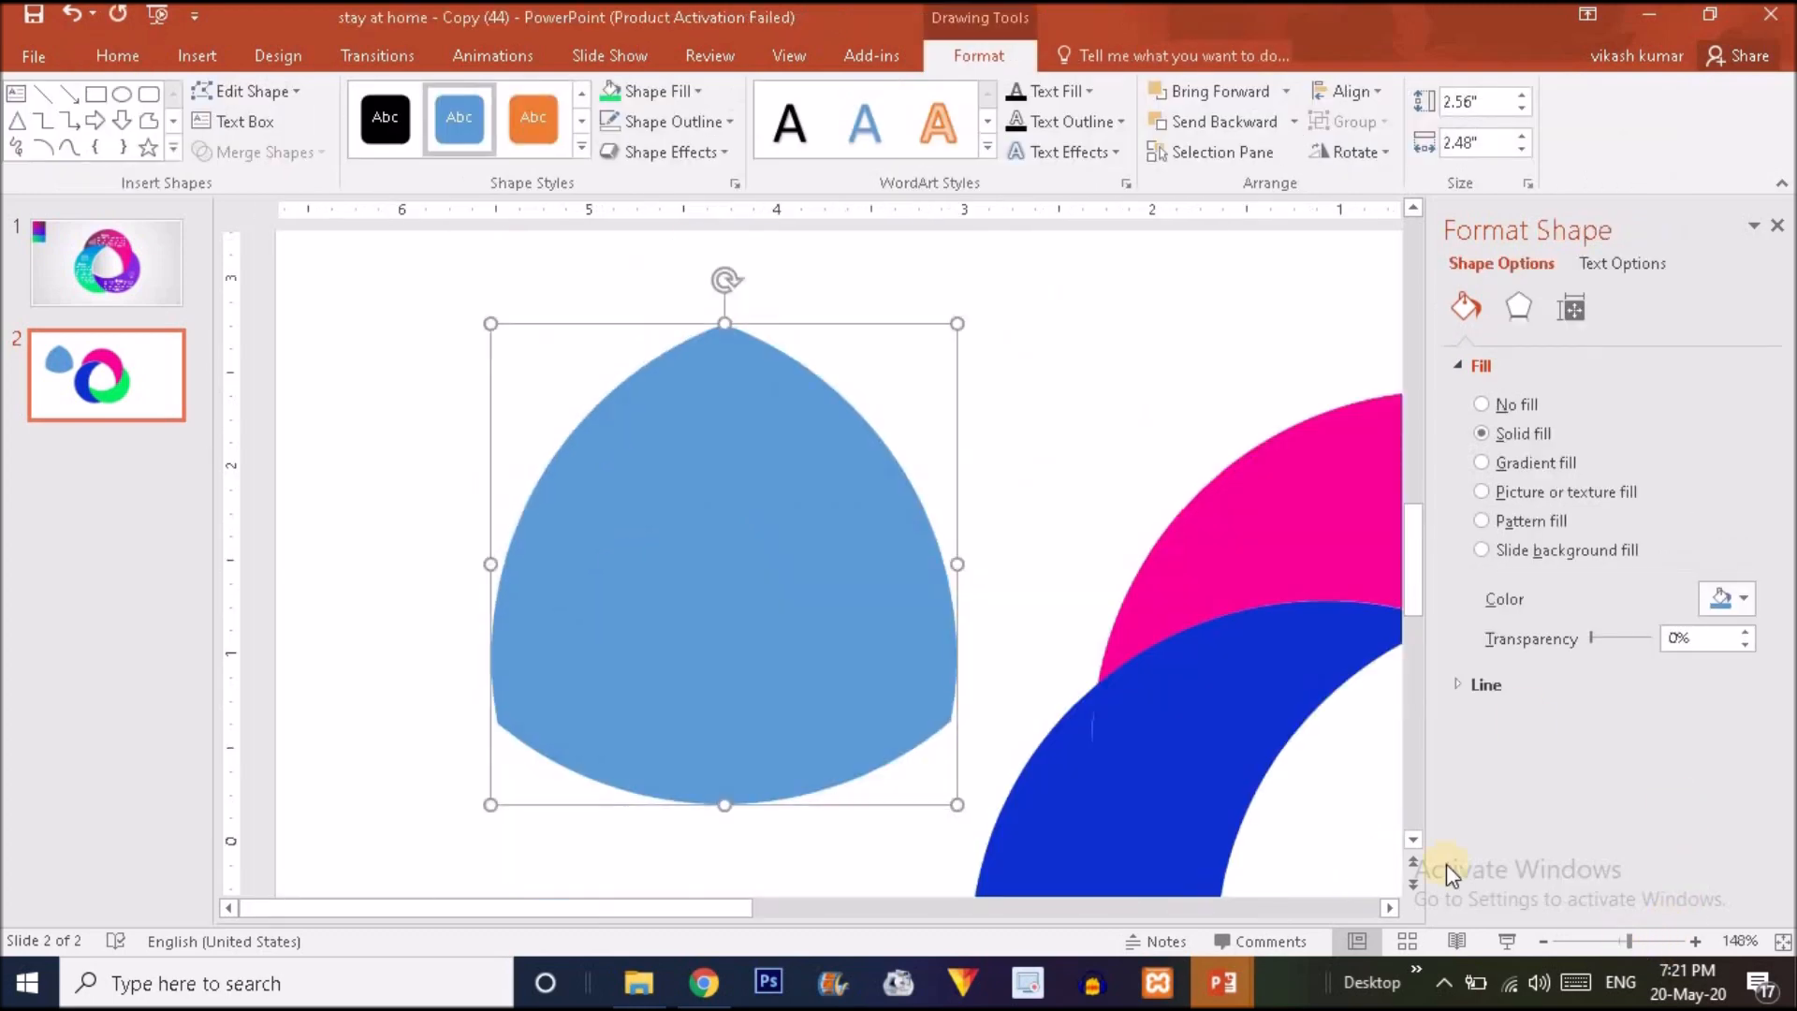
click(408, 423)
click(699, 565)
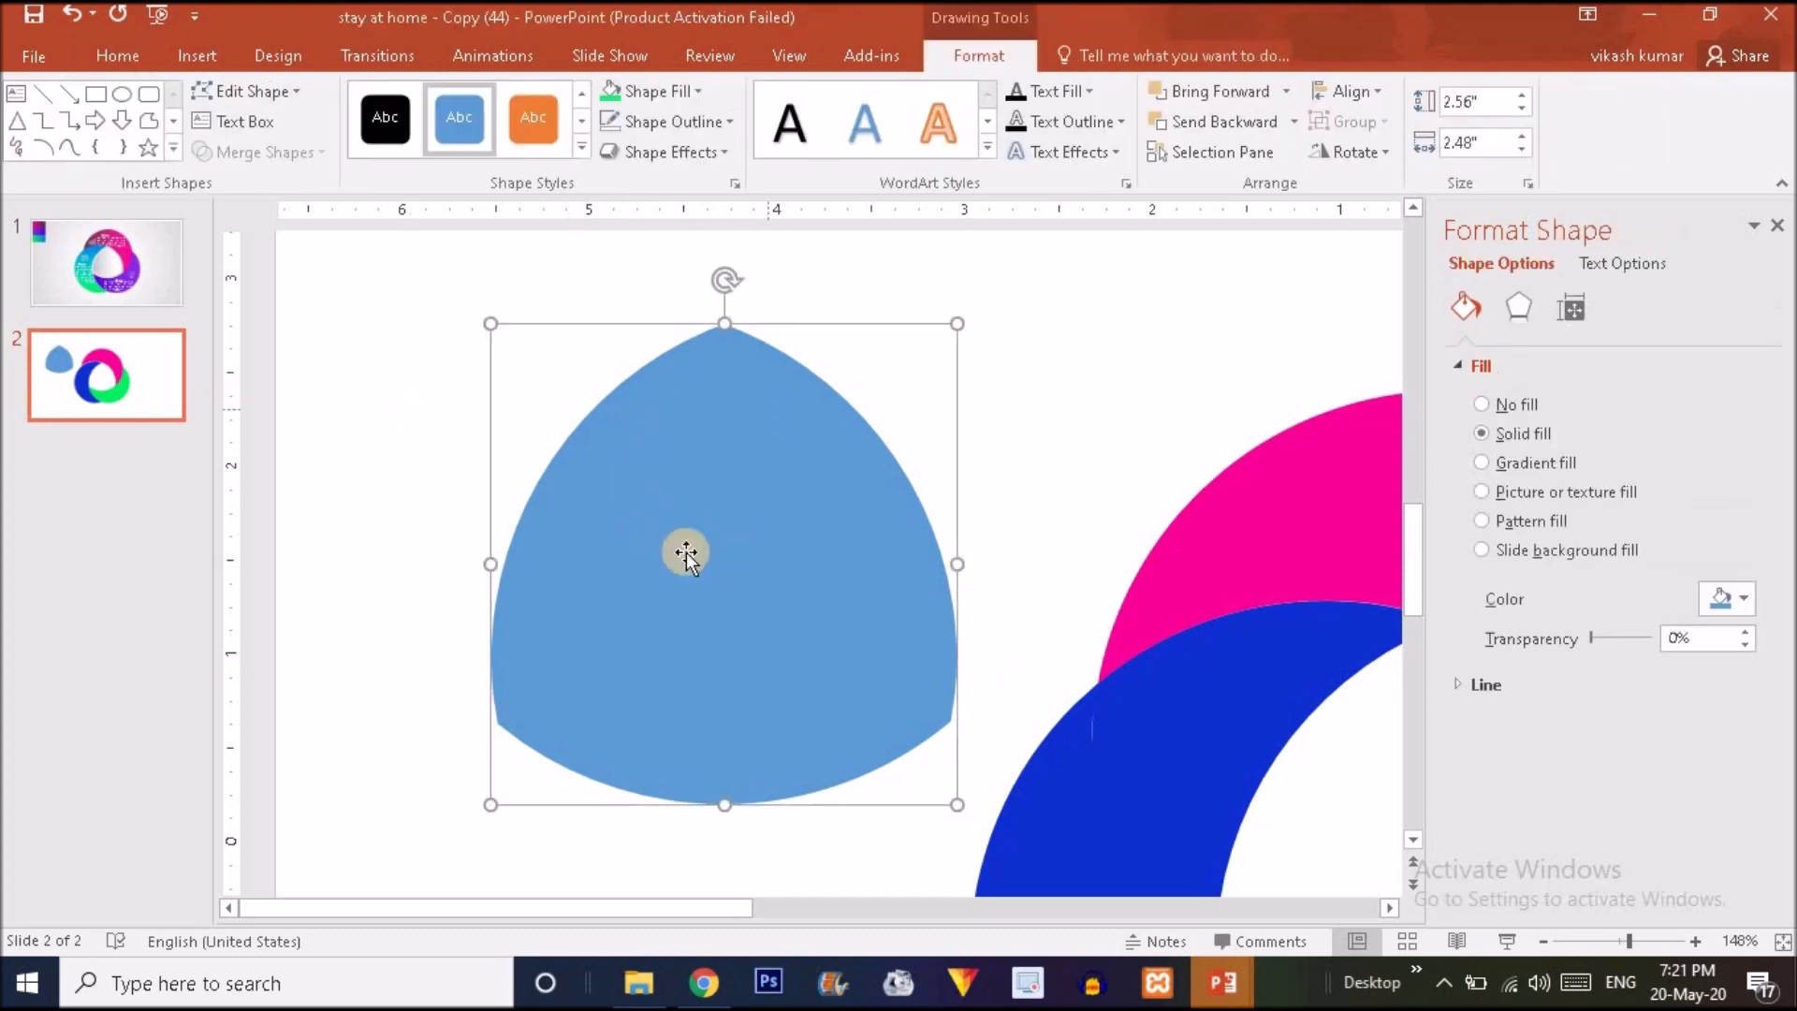
key(ctrl+d)
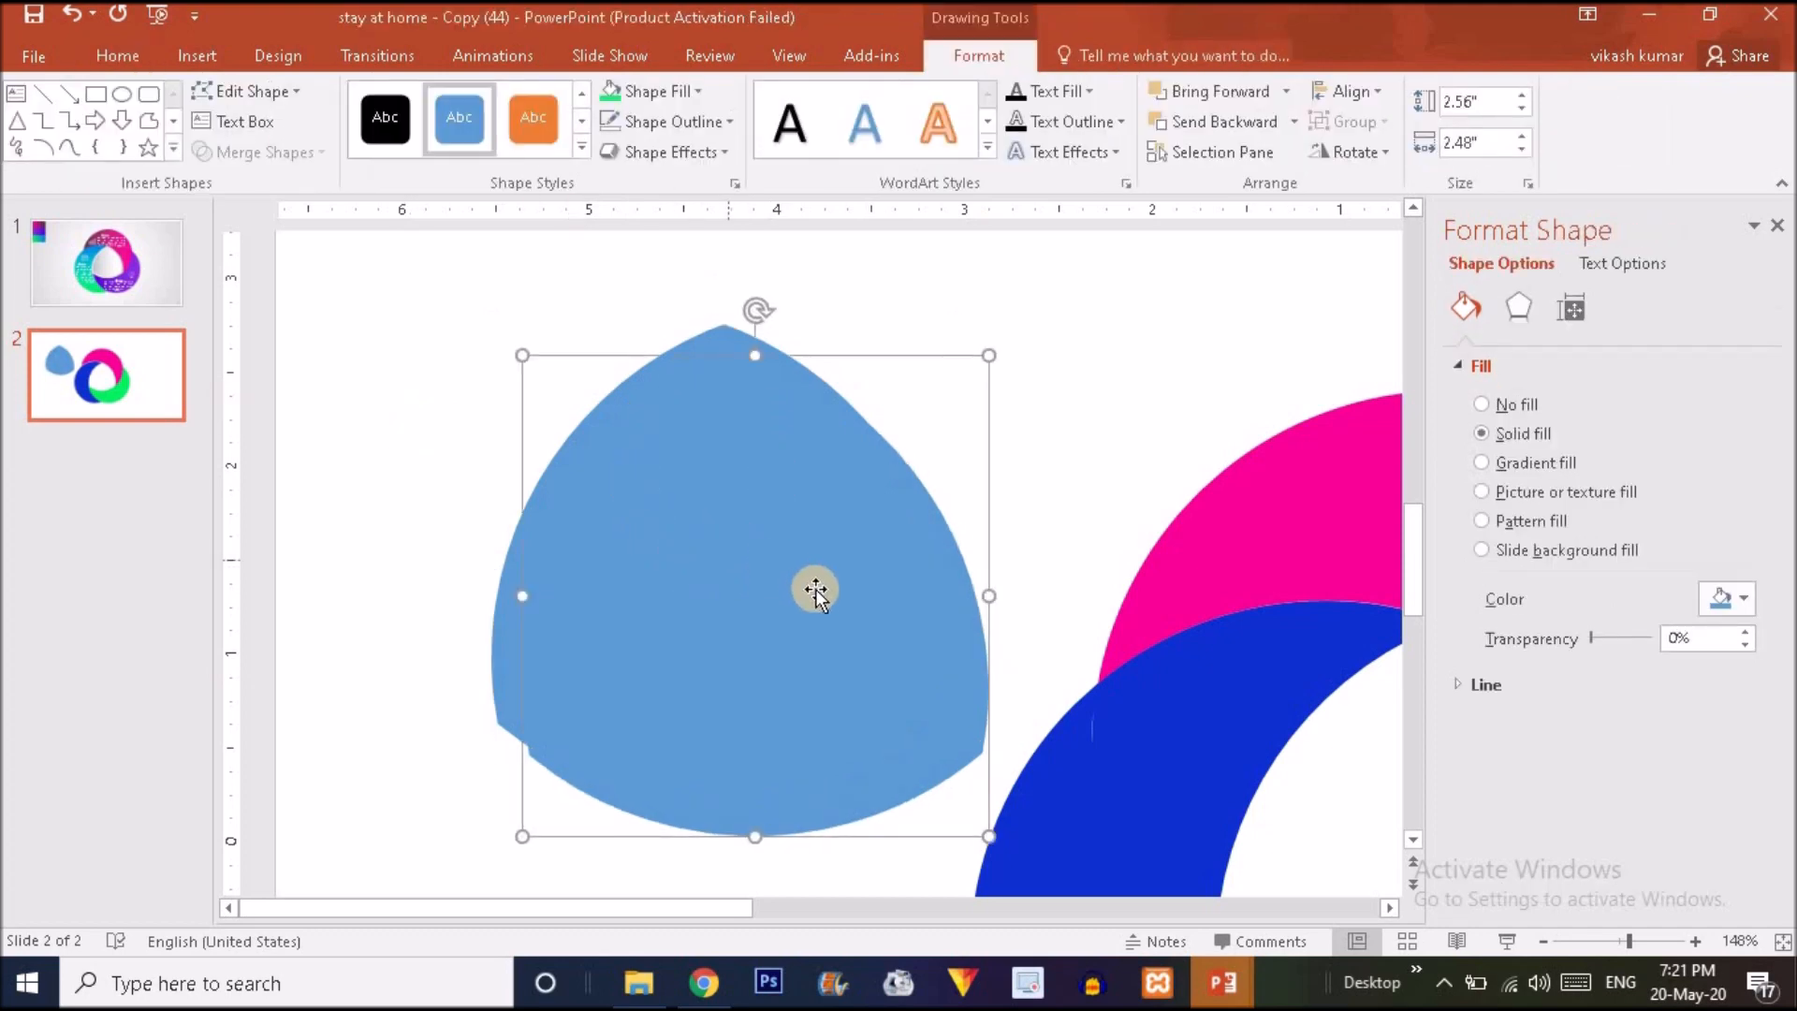
click(614, 99)
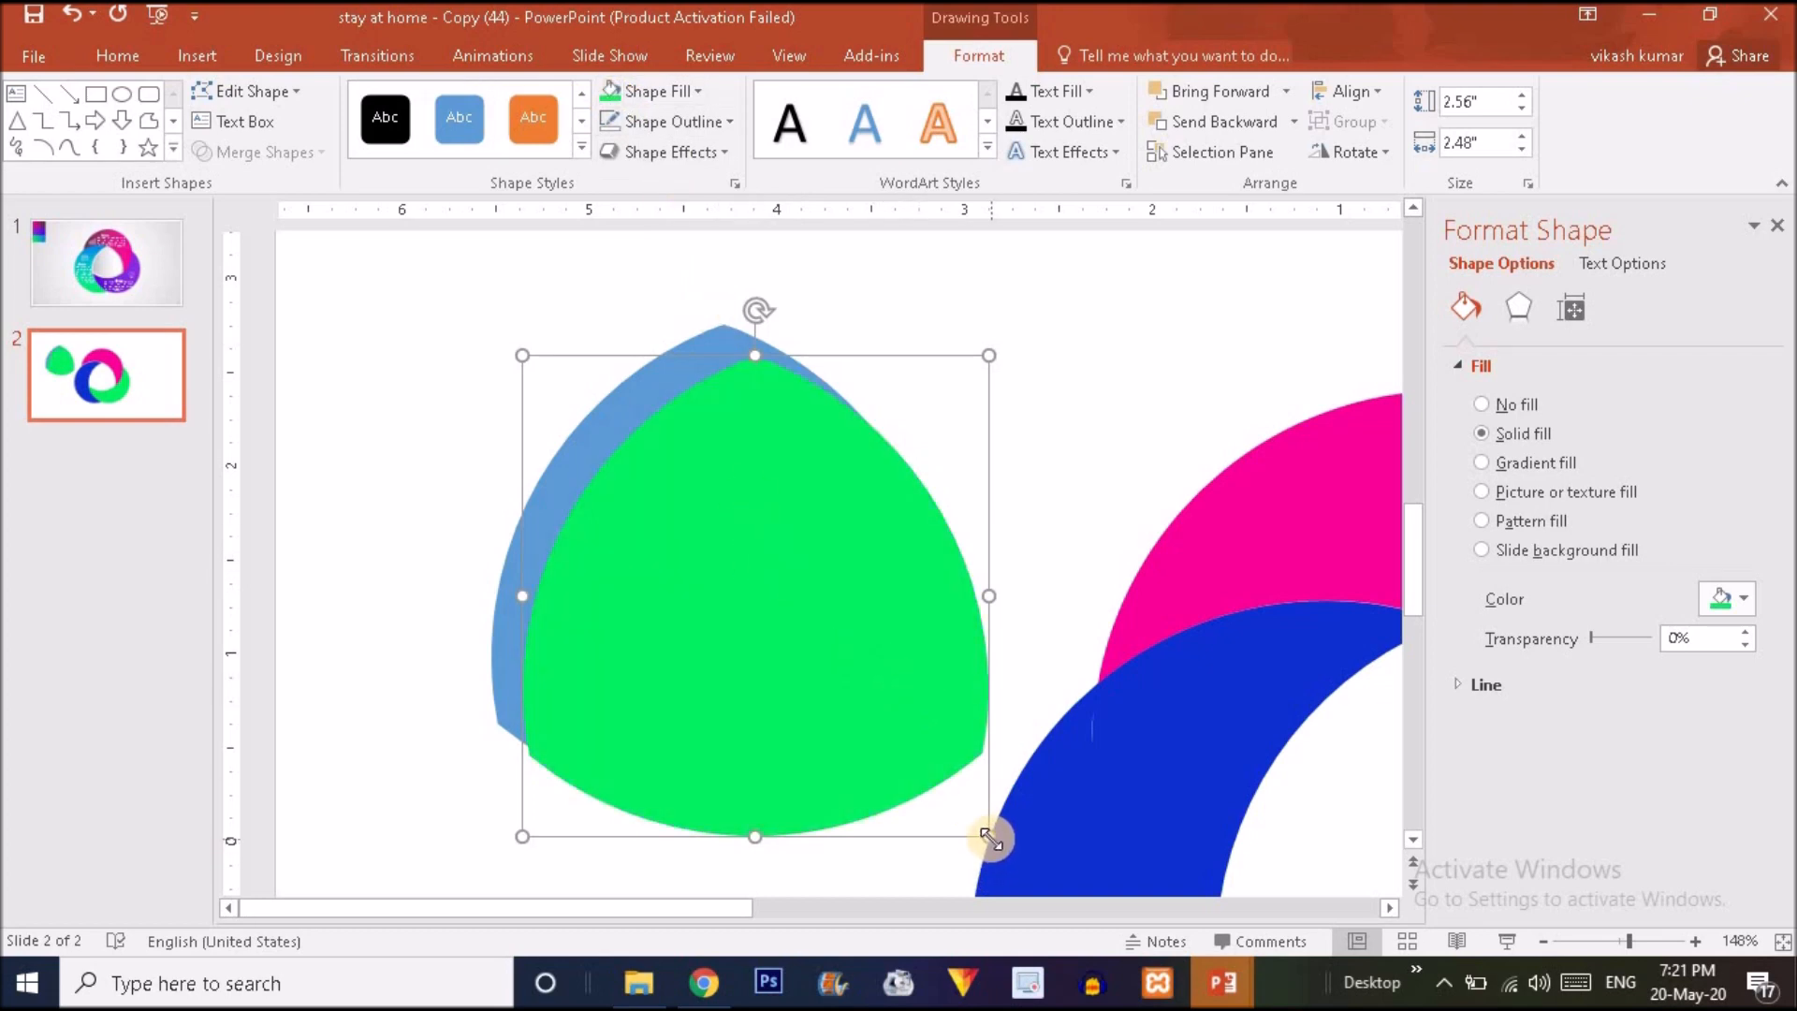
- Shrink the green copy to about 2.36" by 2.29" and center it over the blue rounded triangle
drag(990, 835, 970, 816)
drag(782, 639, 753, 614)
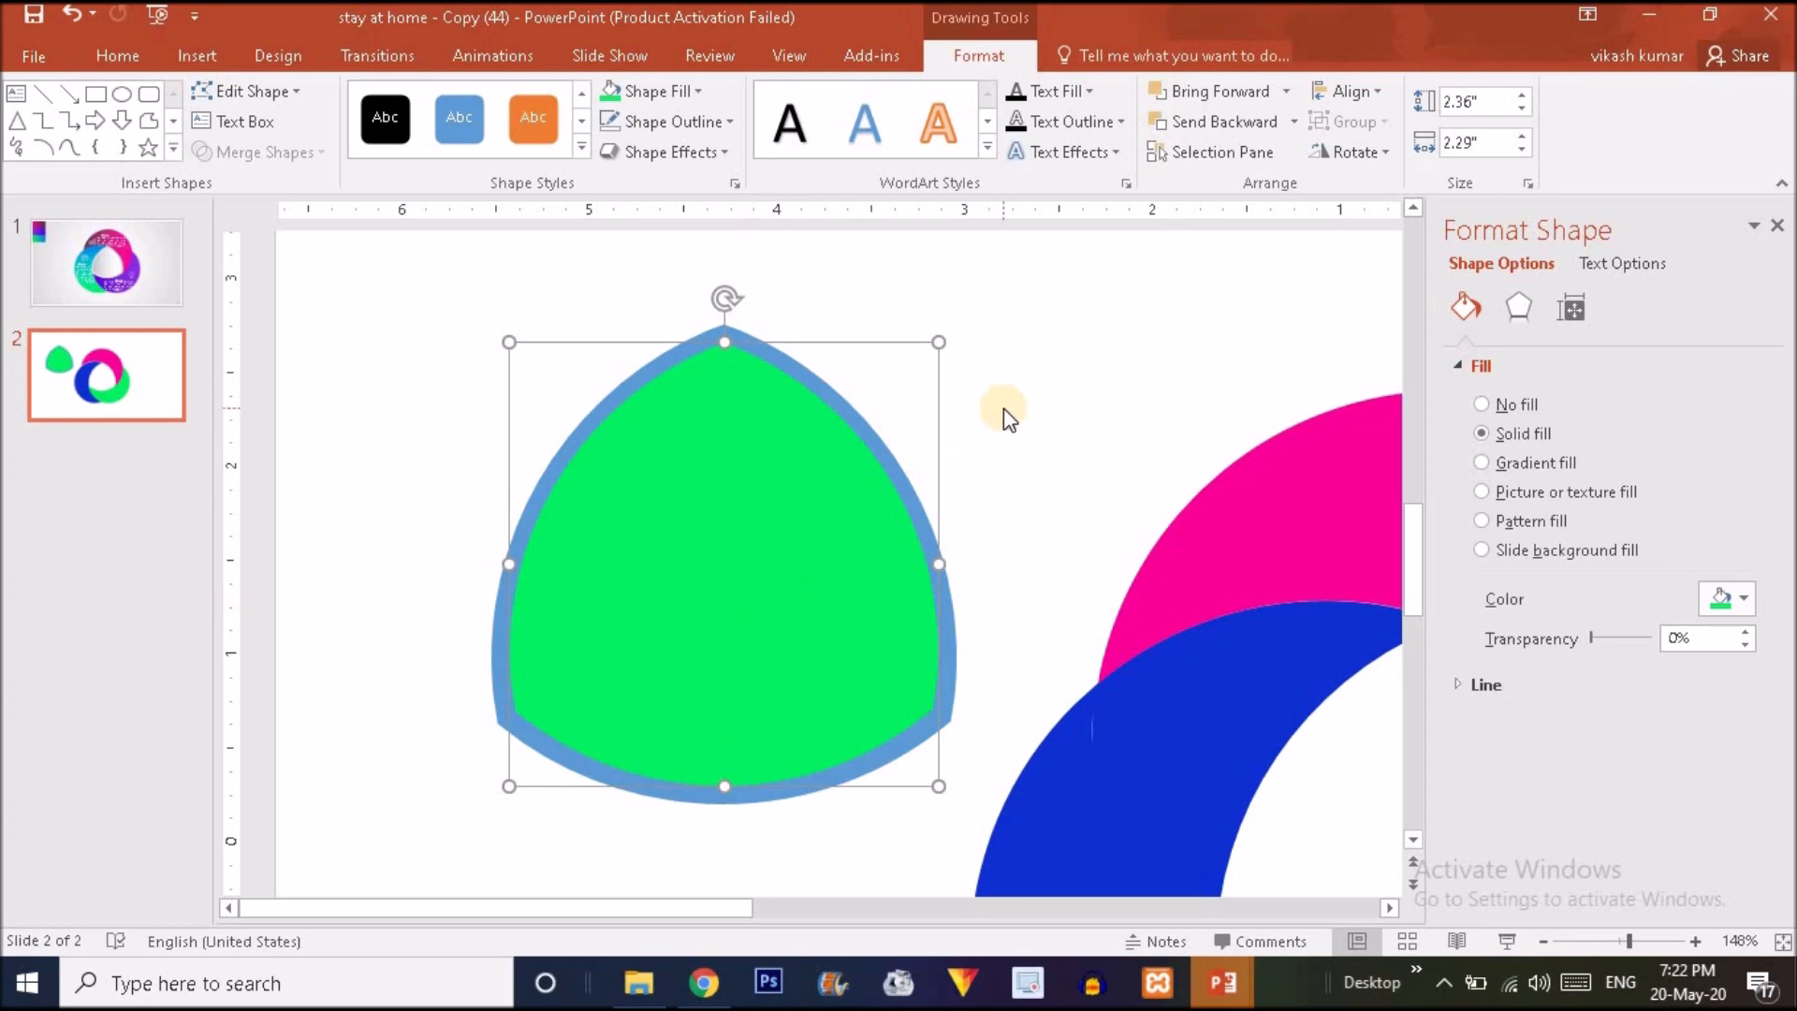
click(969, 418)
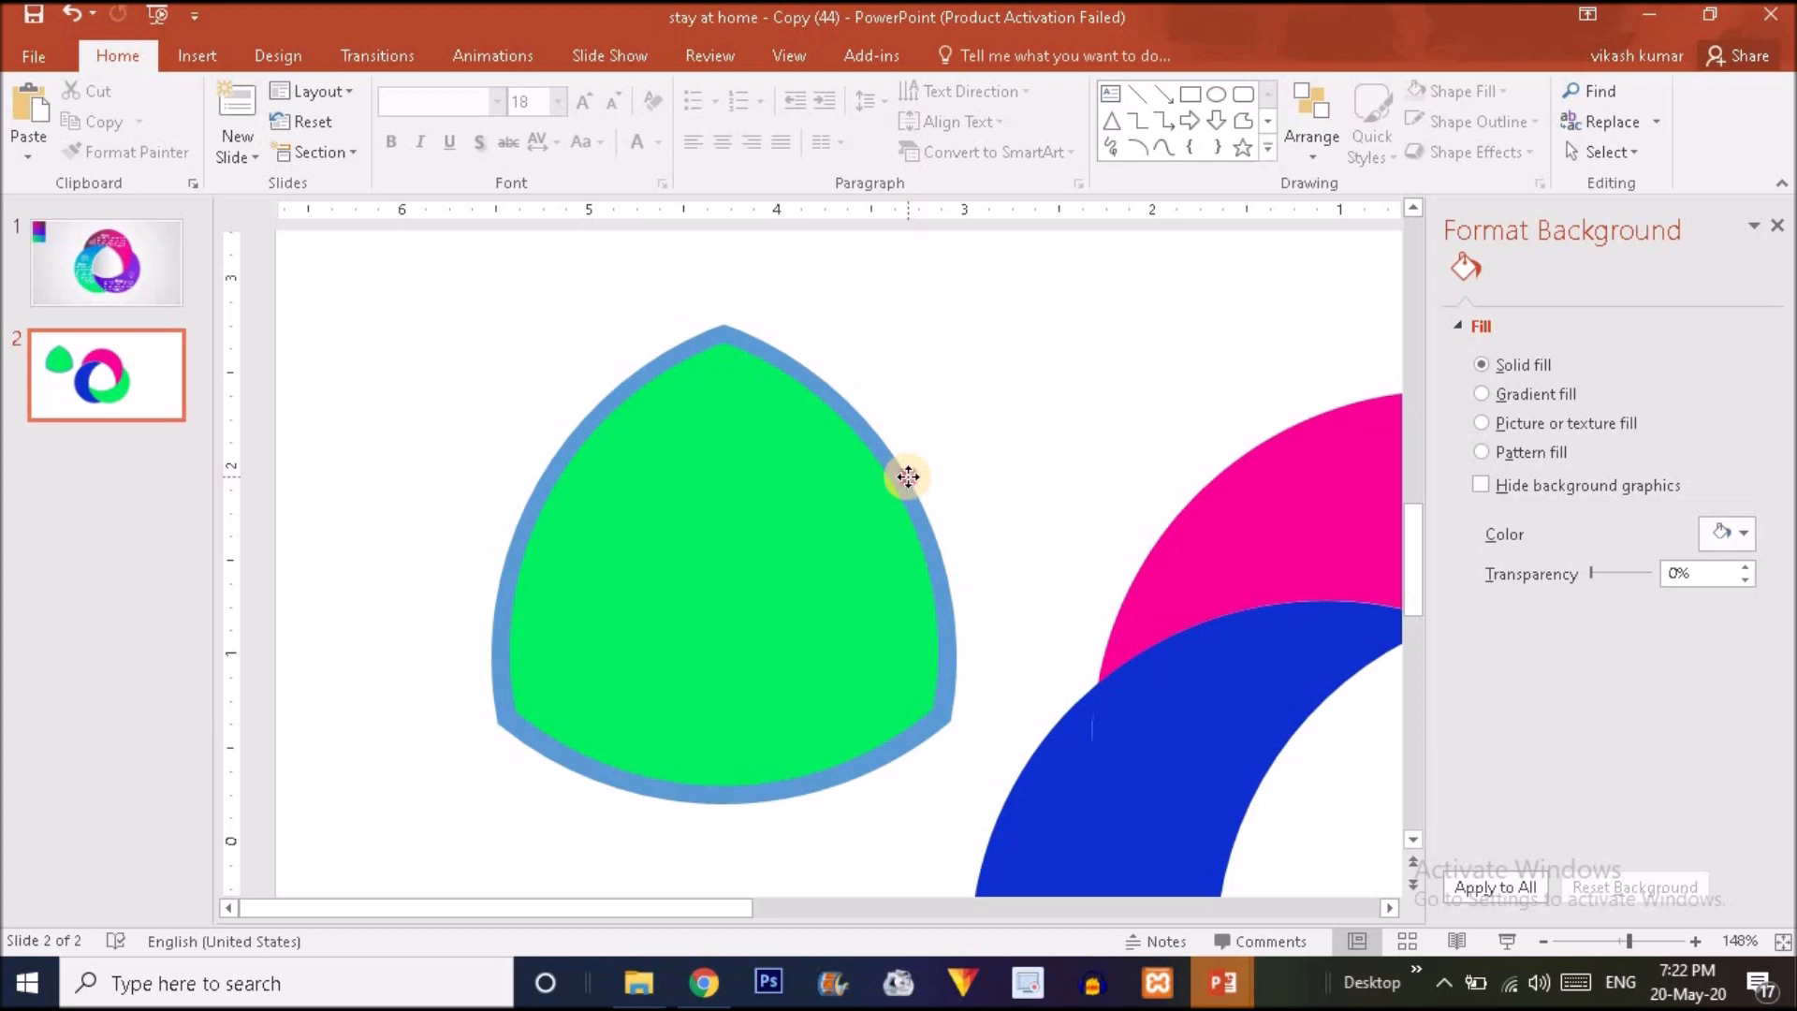
click(907, 479)
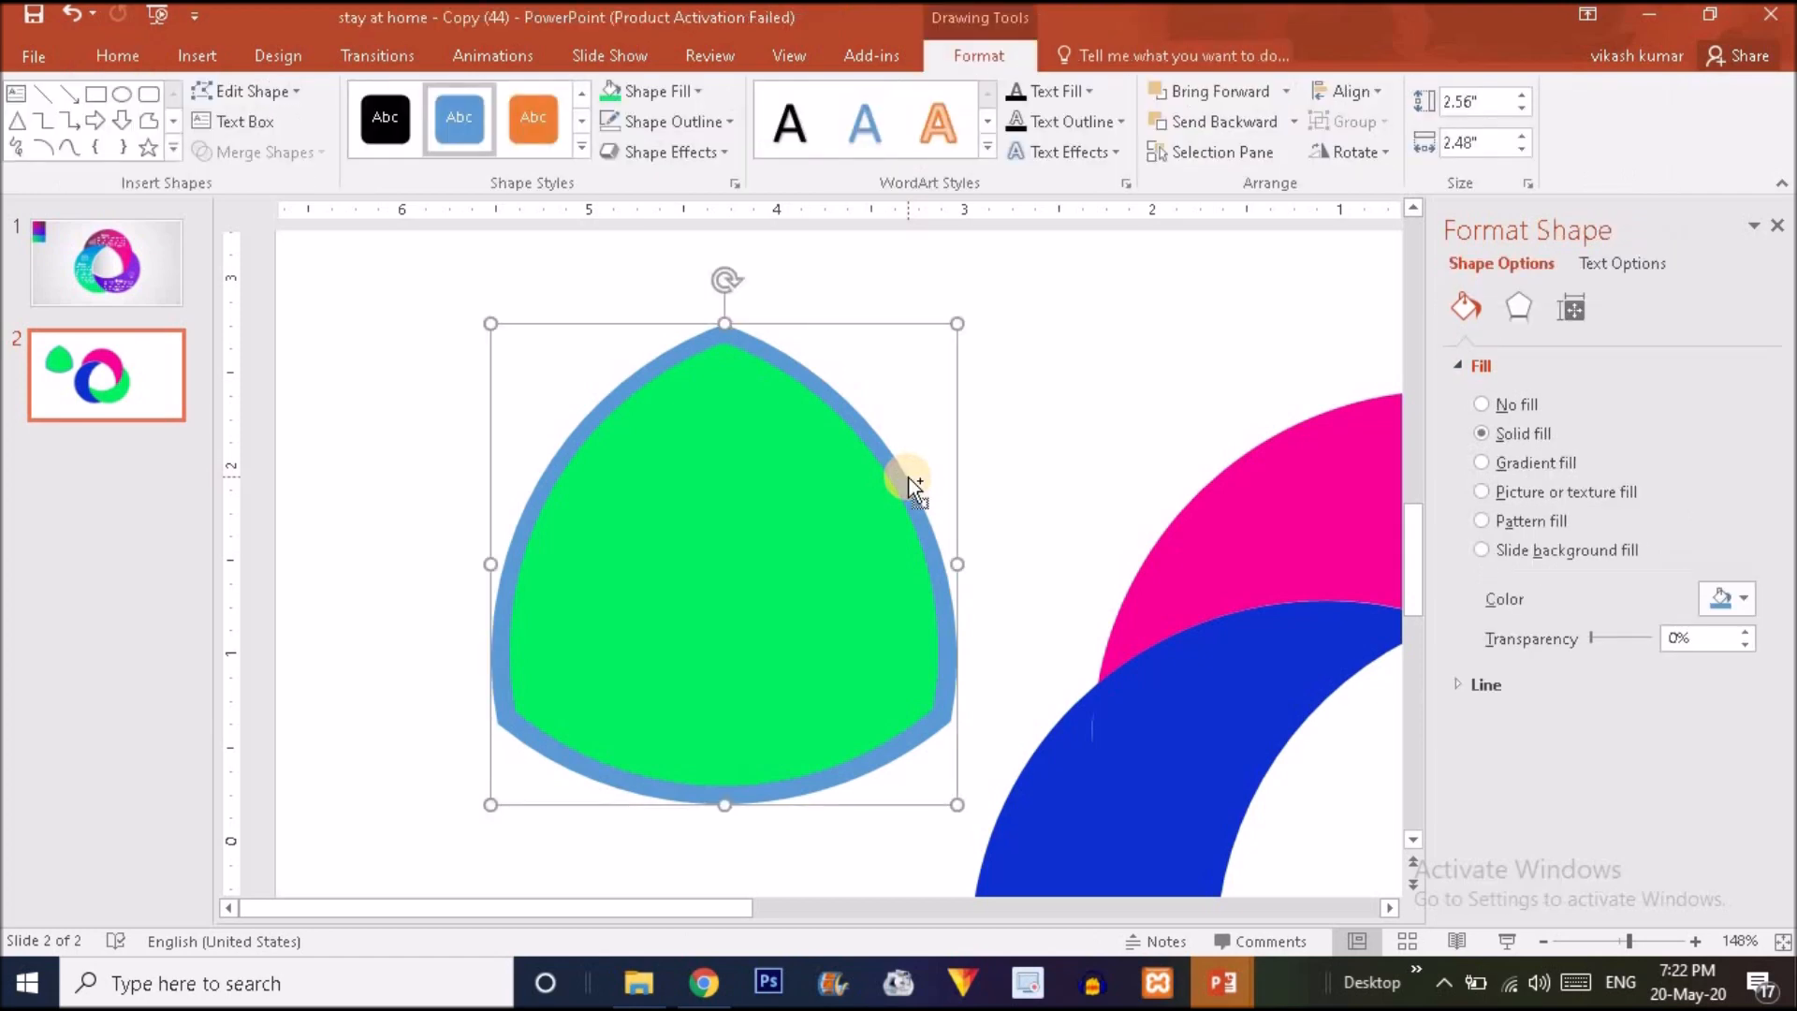
ctrl+click(771, 549)
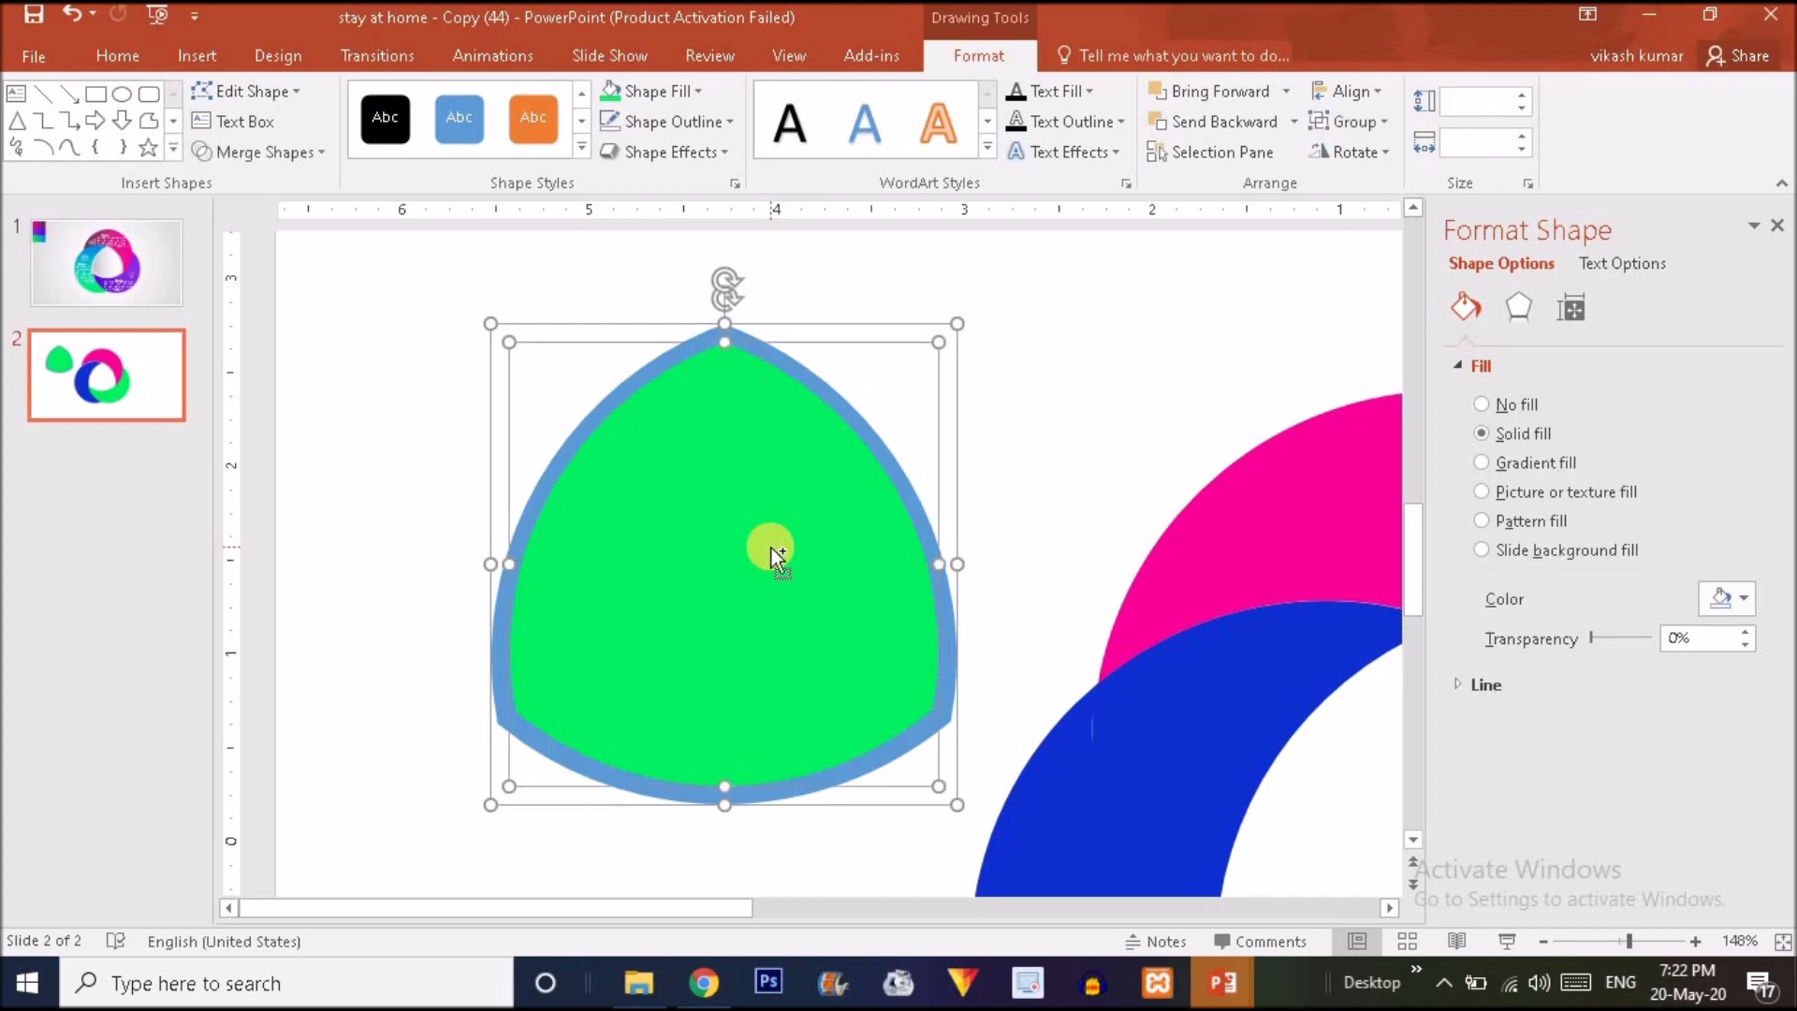
click(289, 149)
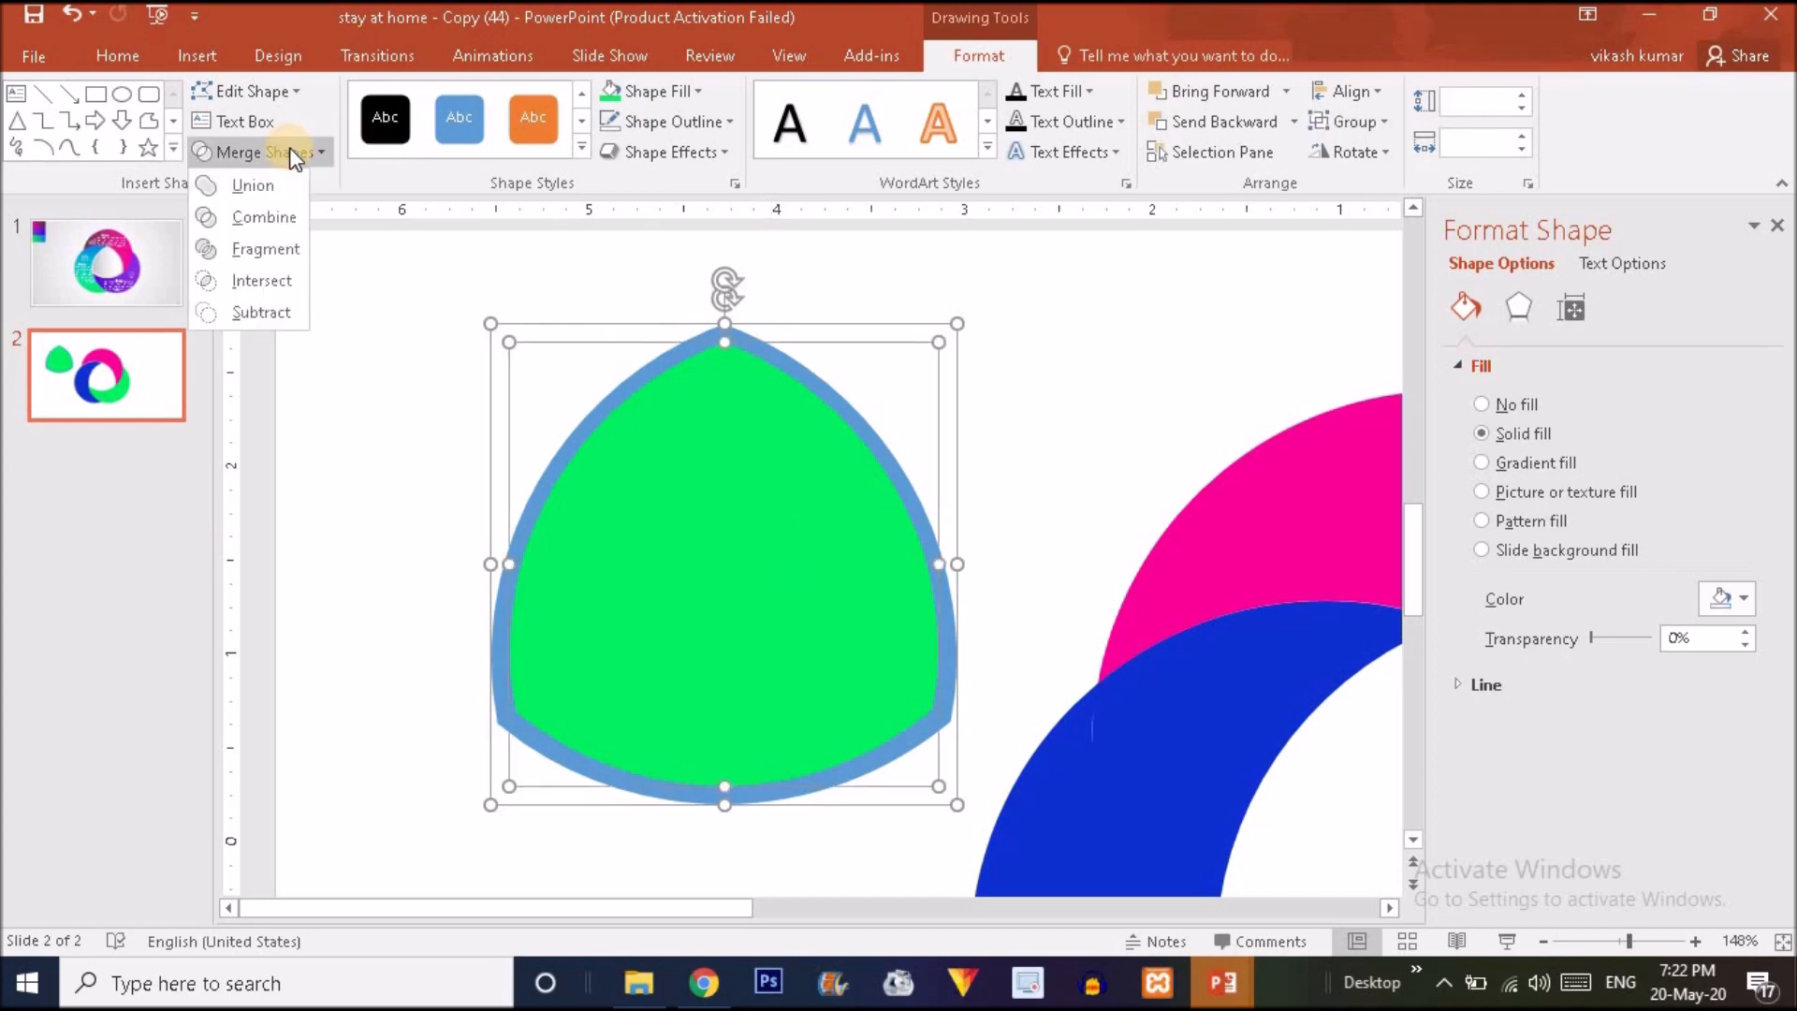
click(356, 306)
click(987, 435)
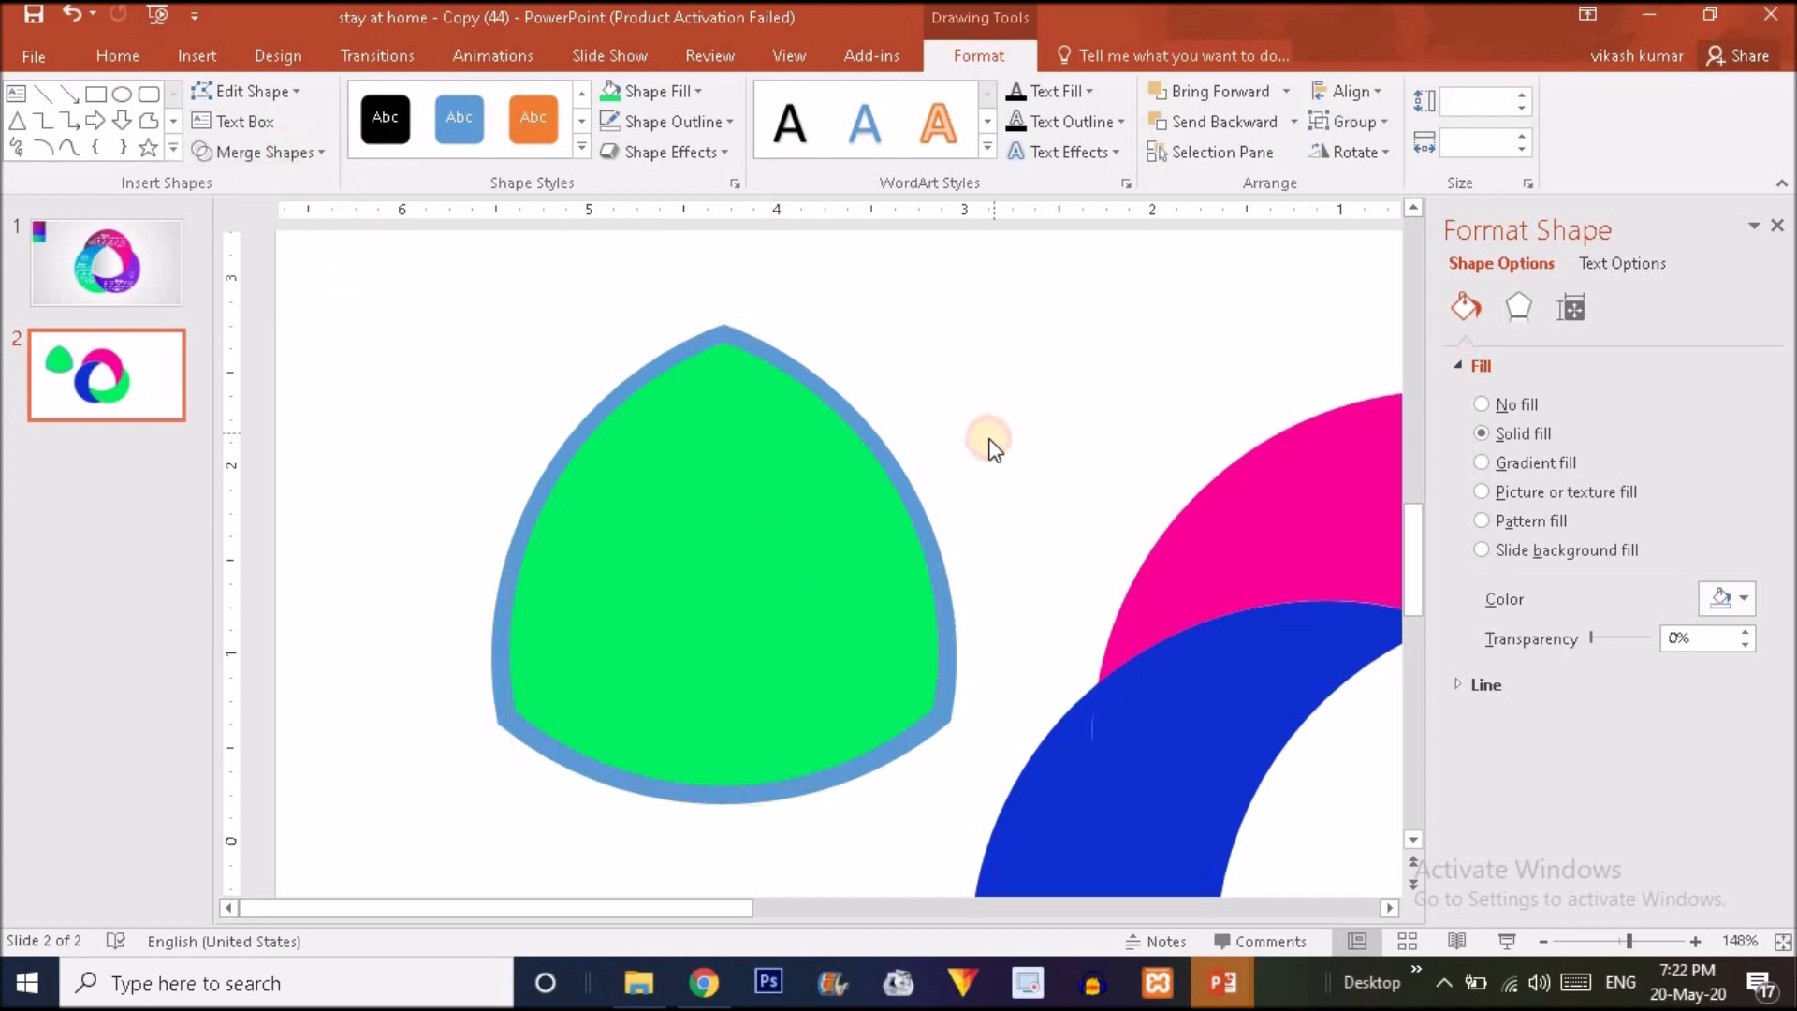
- Place a spare copy of the green triangle beside the original, and subtract the original green triangle from the blue one
click(759, 583)
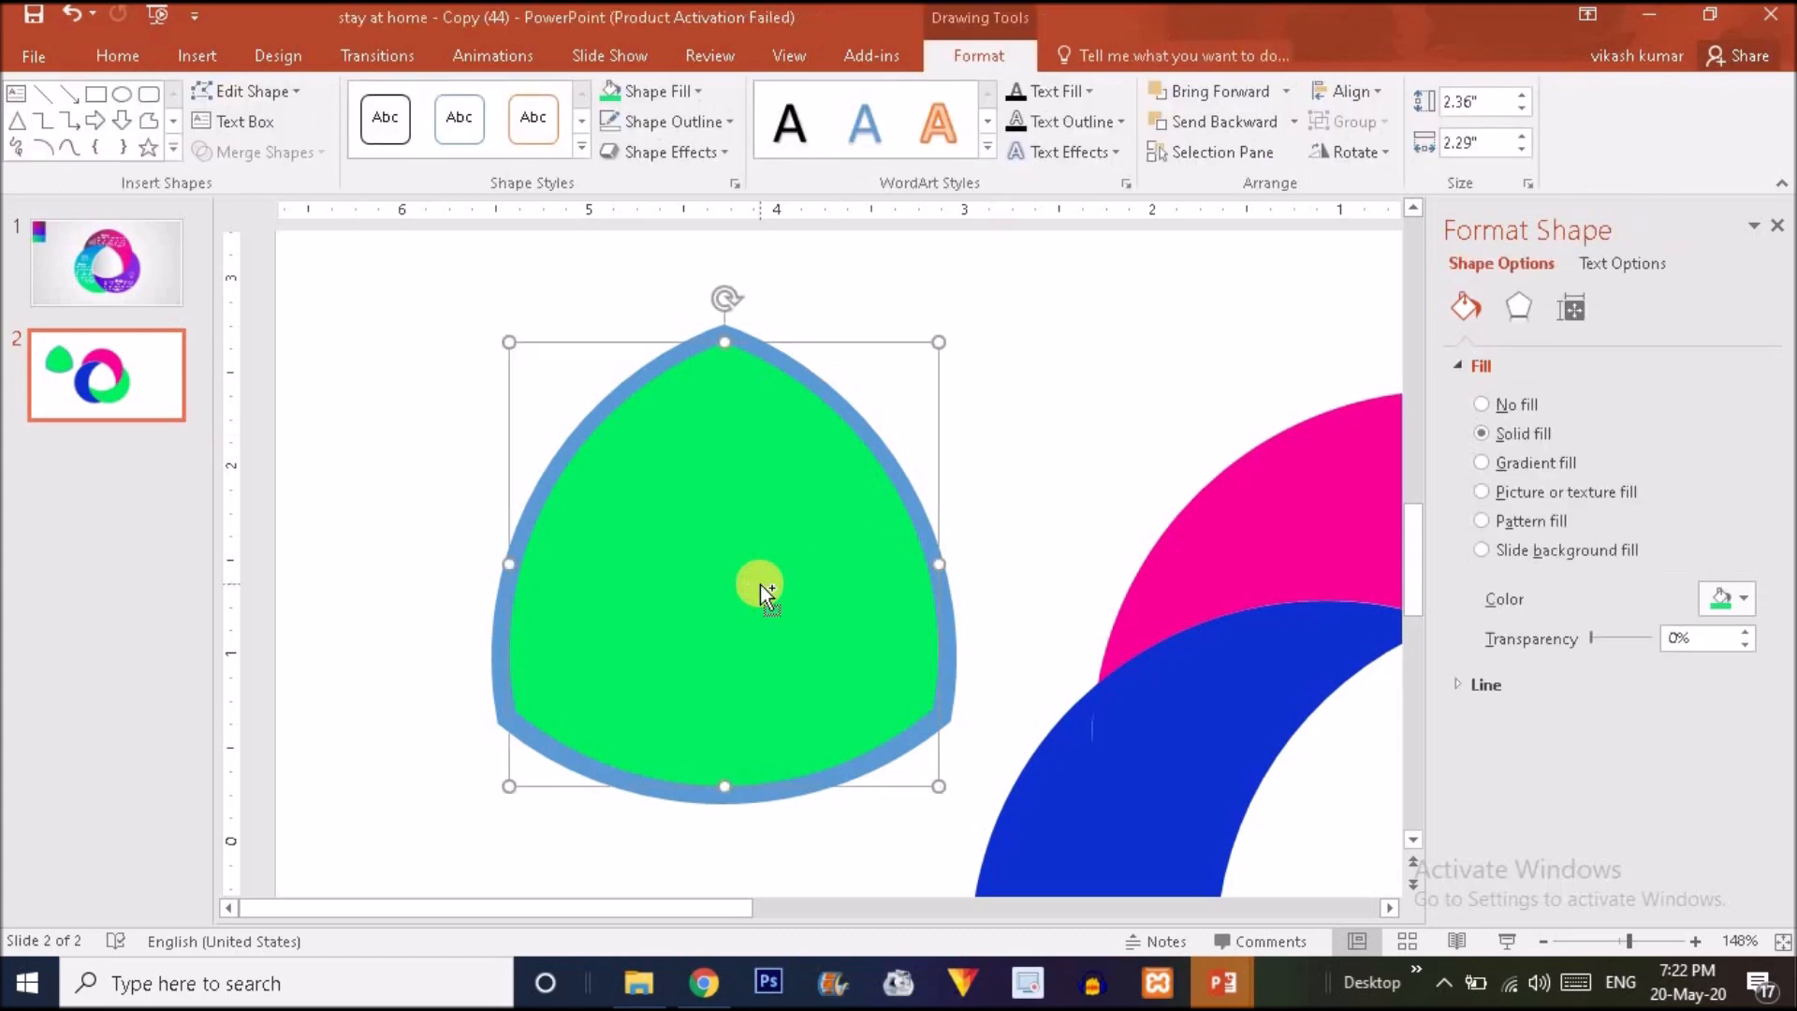
drag(759, 584, 1140, 579)
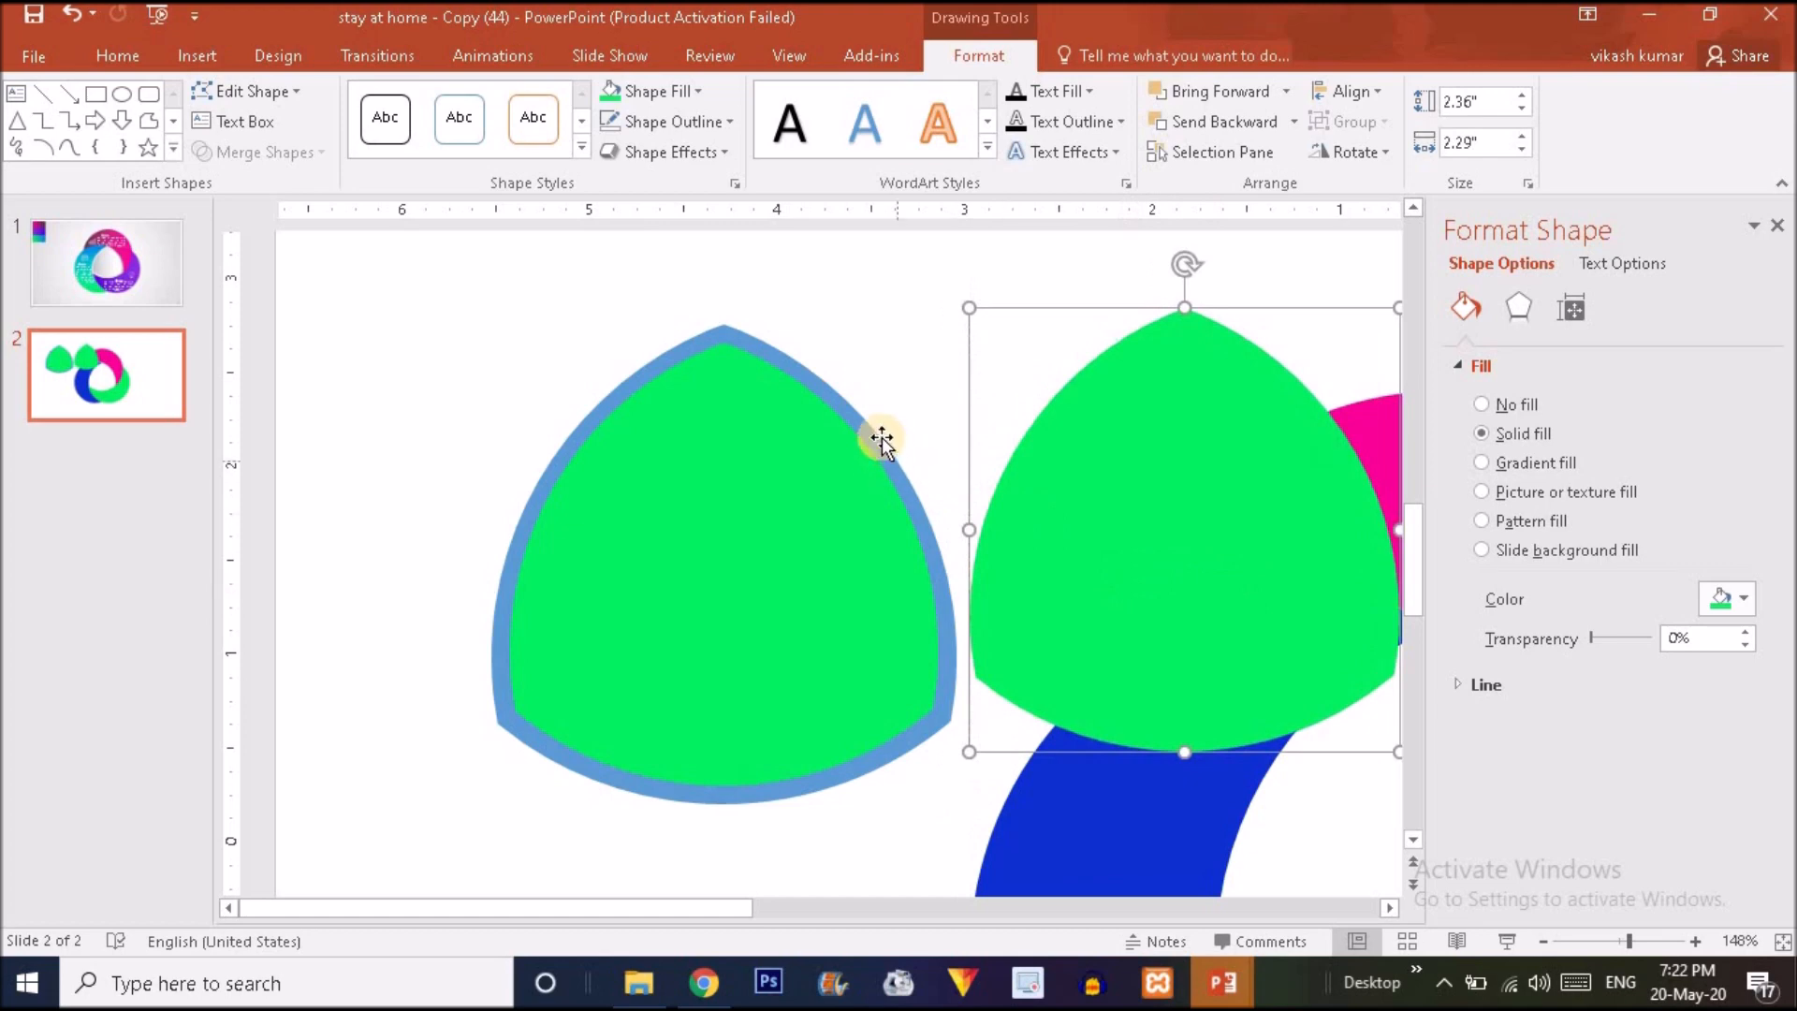
click(881, 436)
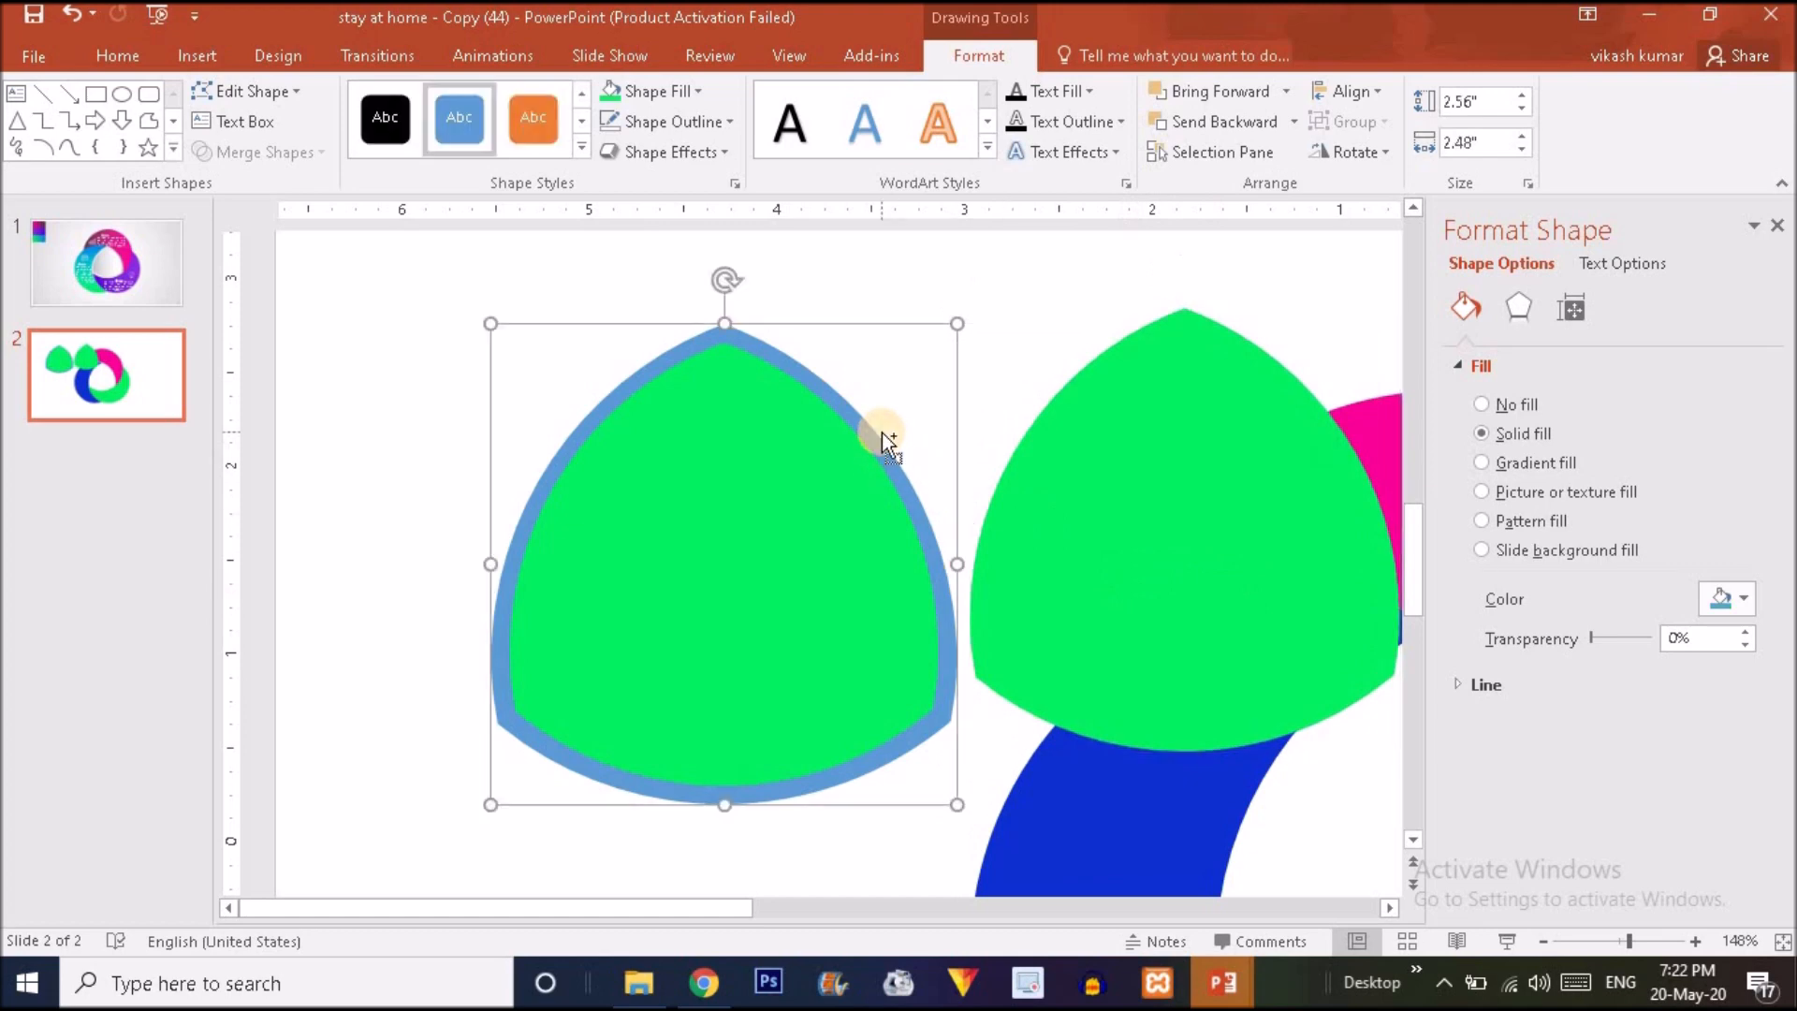
shift+click(754, 554)
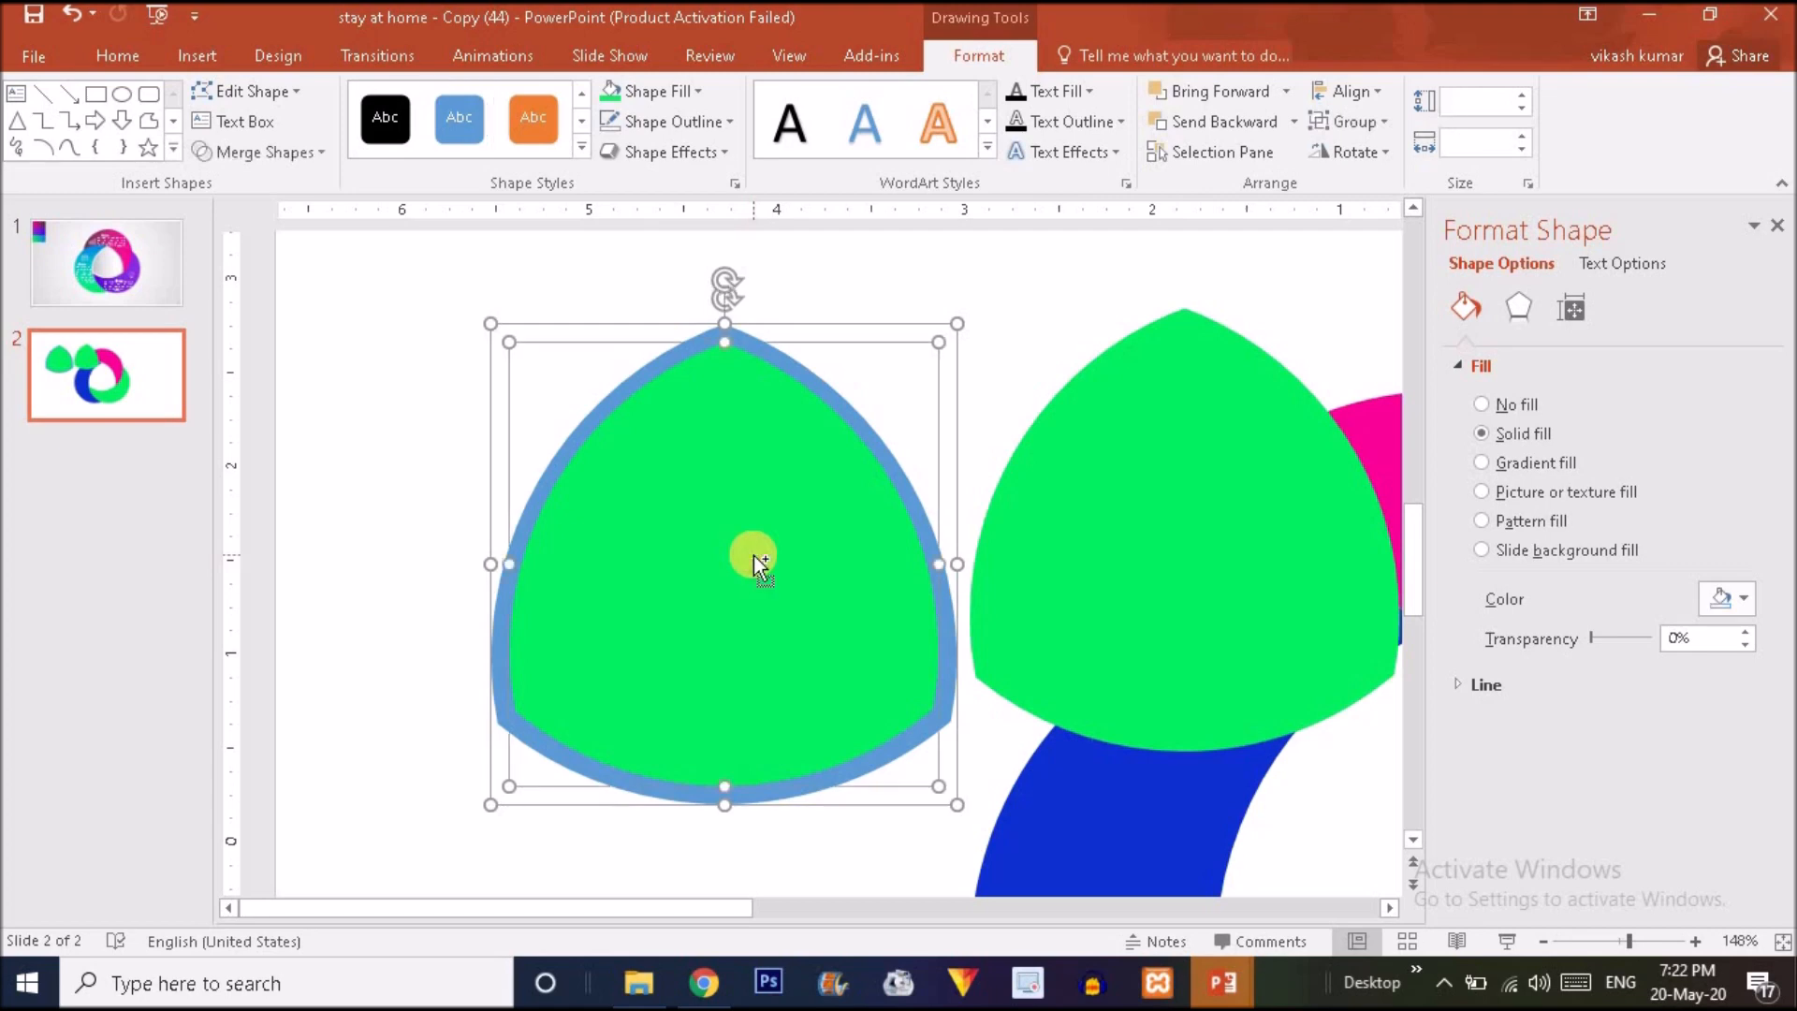
click(267, 153)
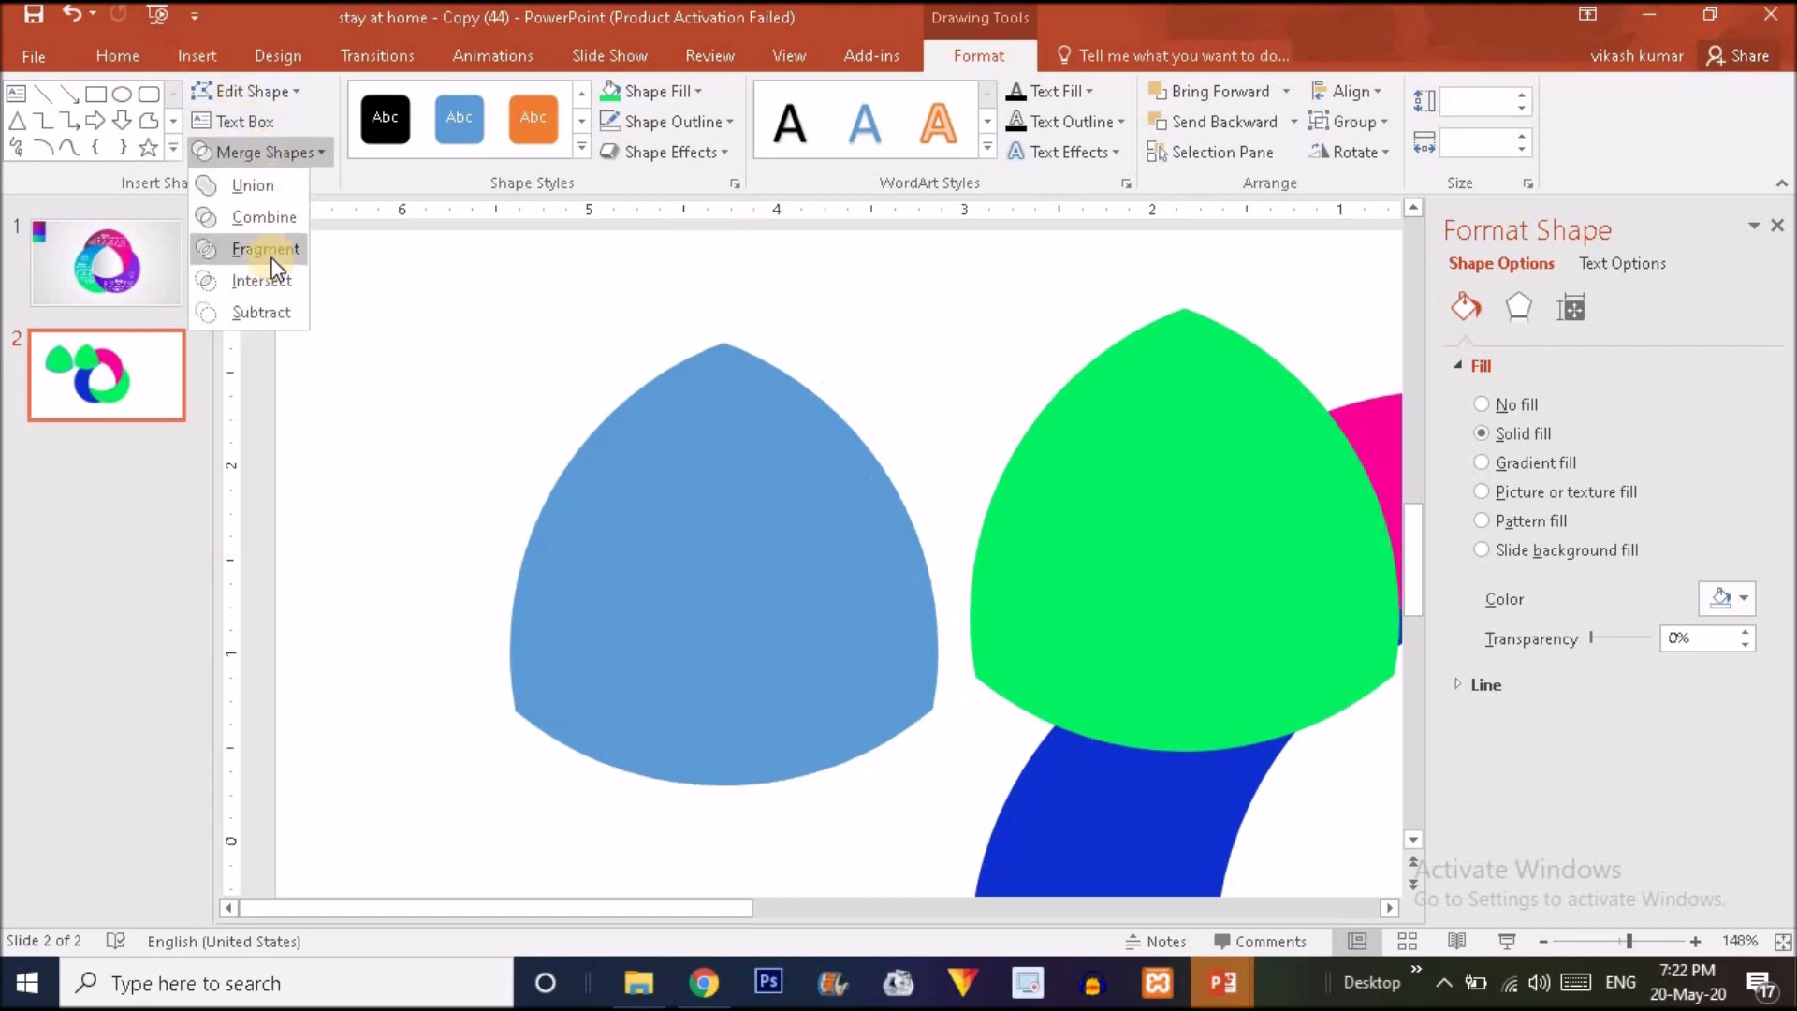
click(262, 312)
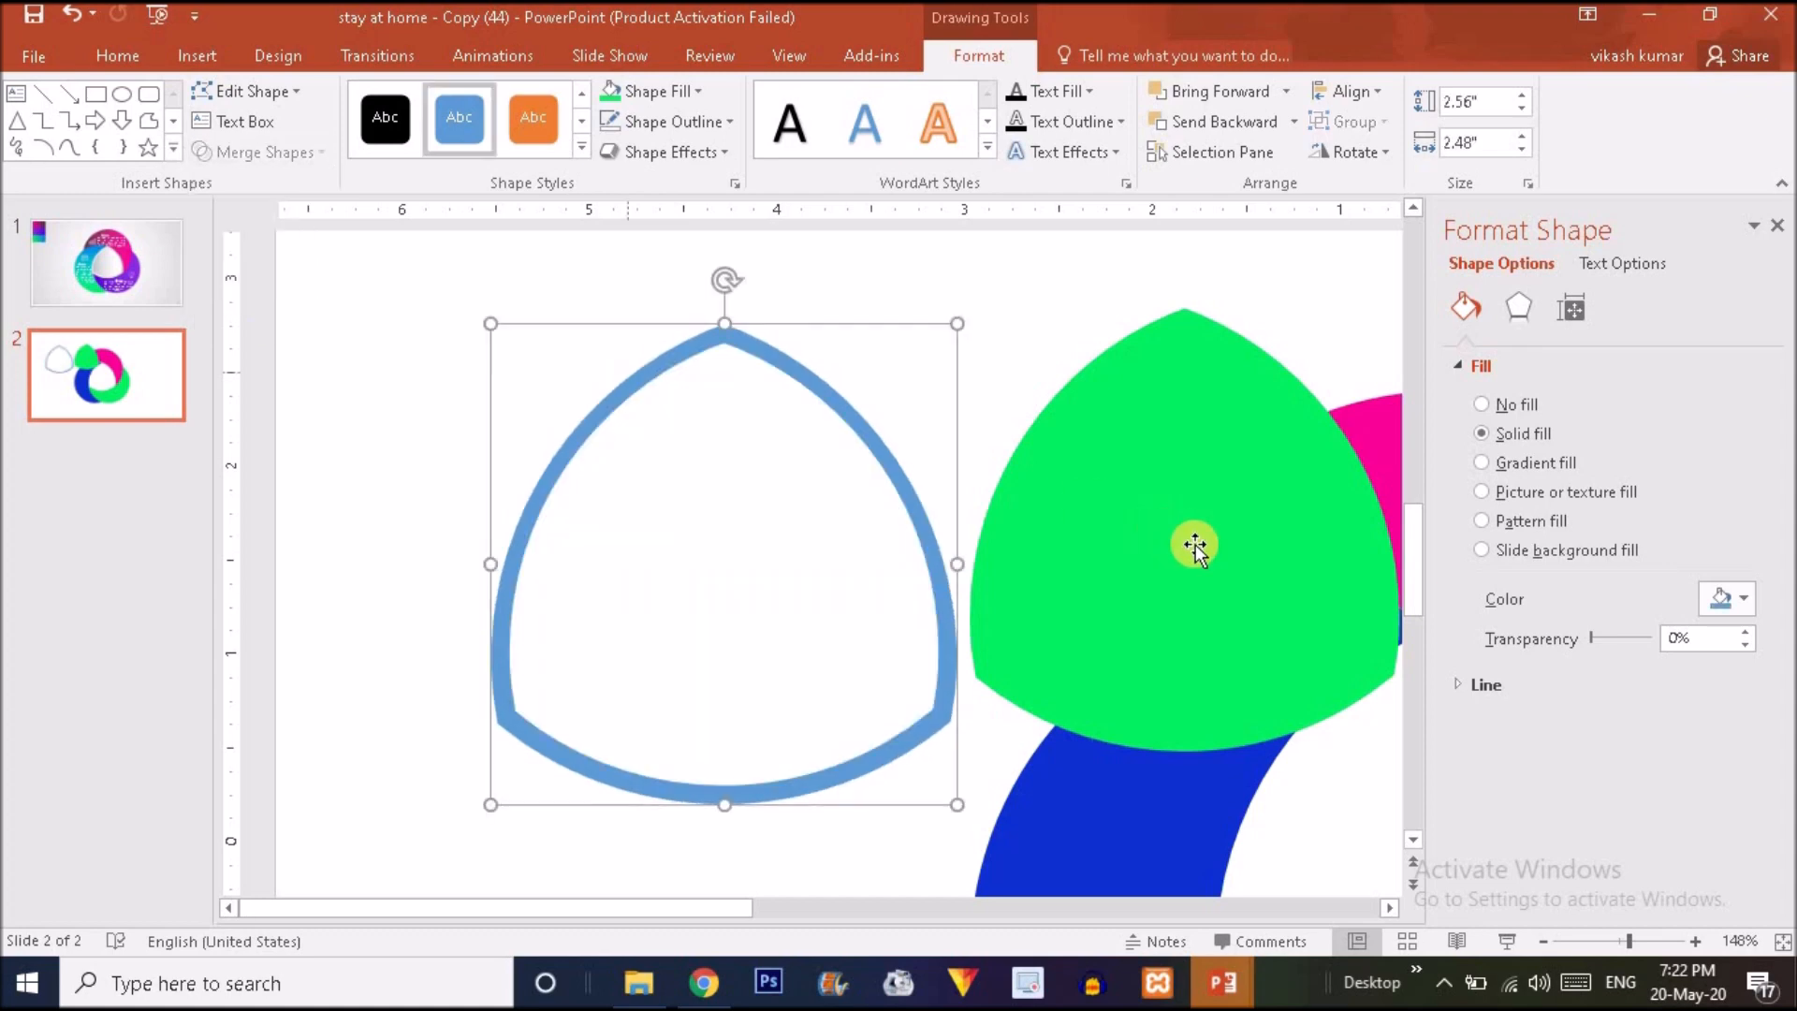
- Fit the spare green triangle inside the blue triangular outline and group the two shapes
drag(1267, 586, 808, 621)
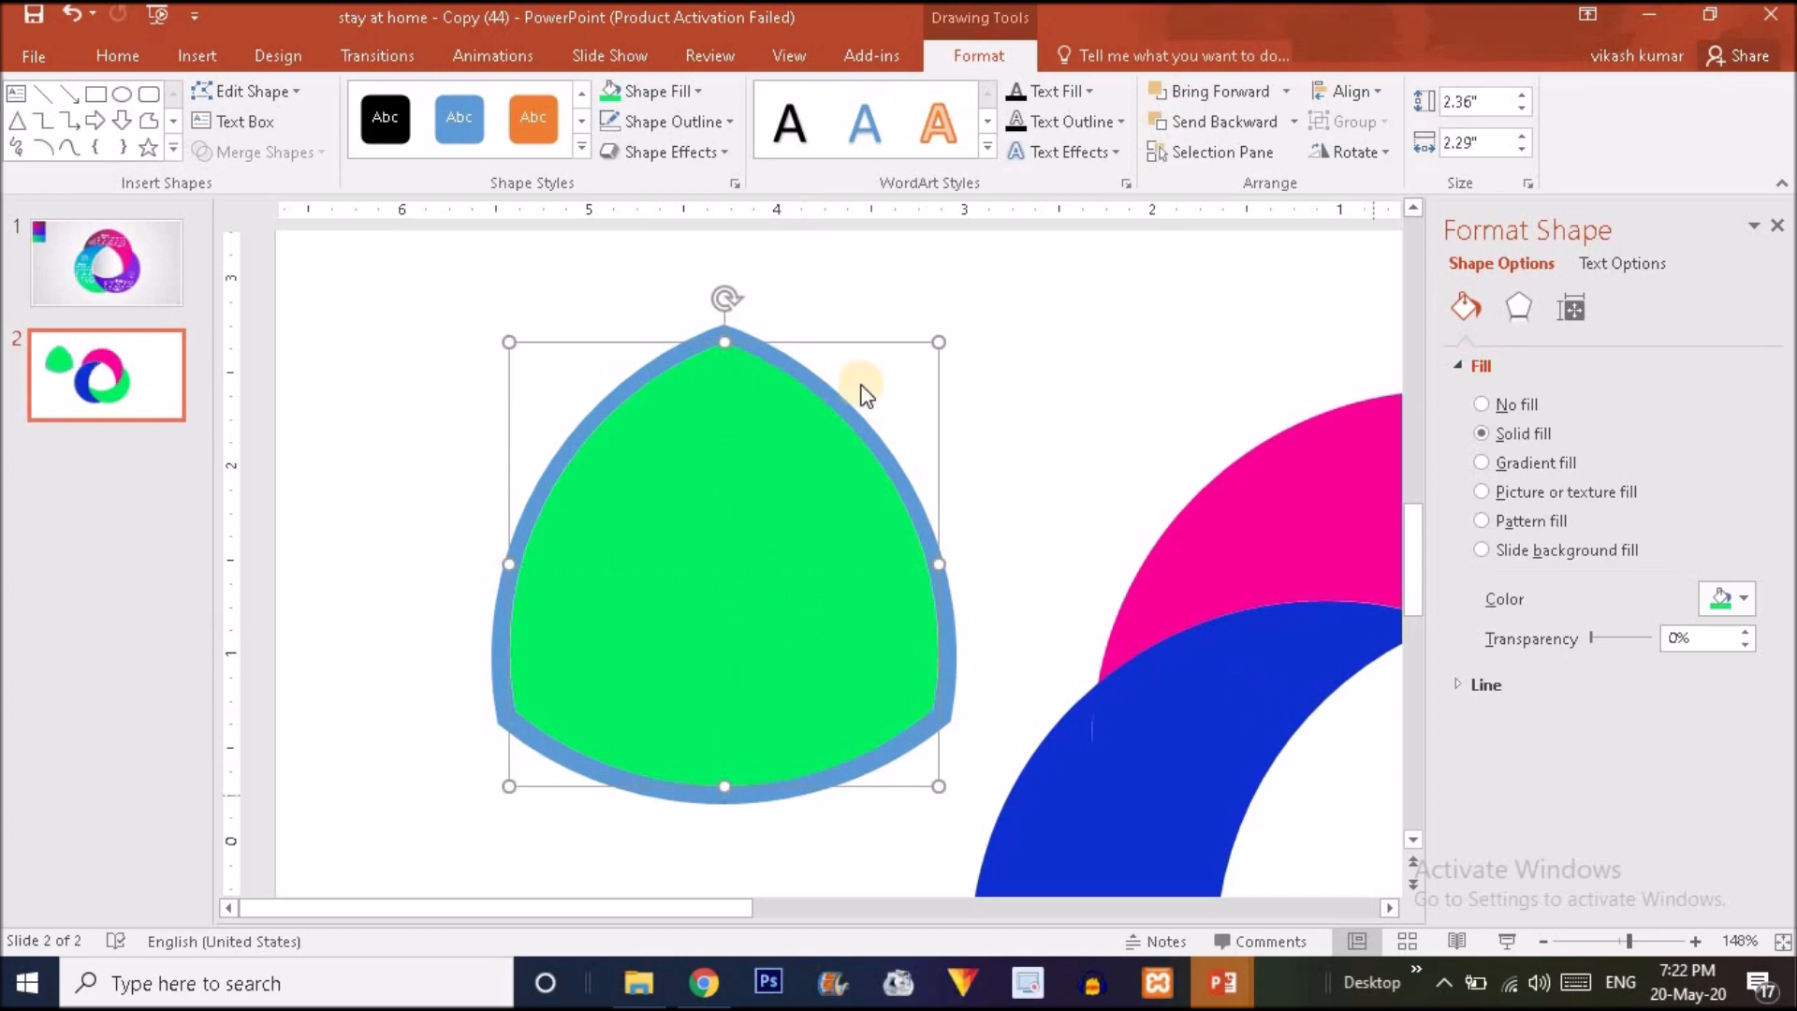
drag(391, 294, 1060, 883)
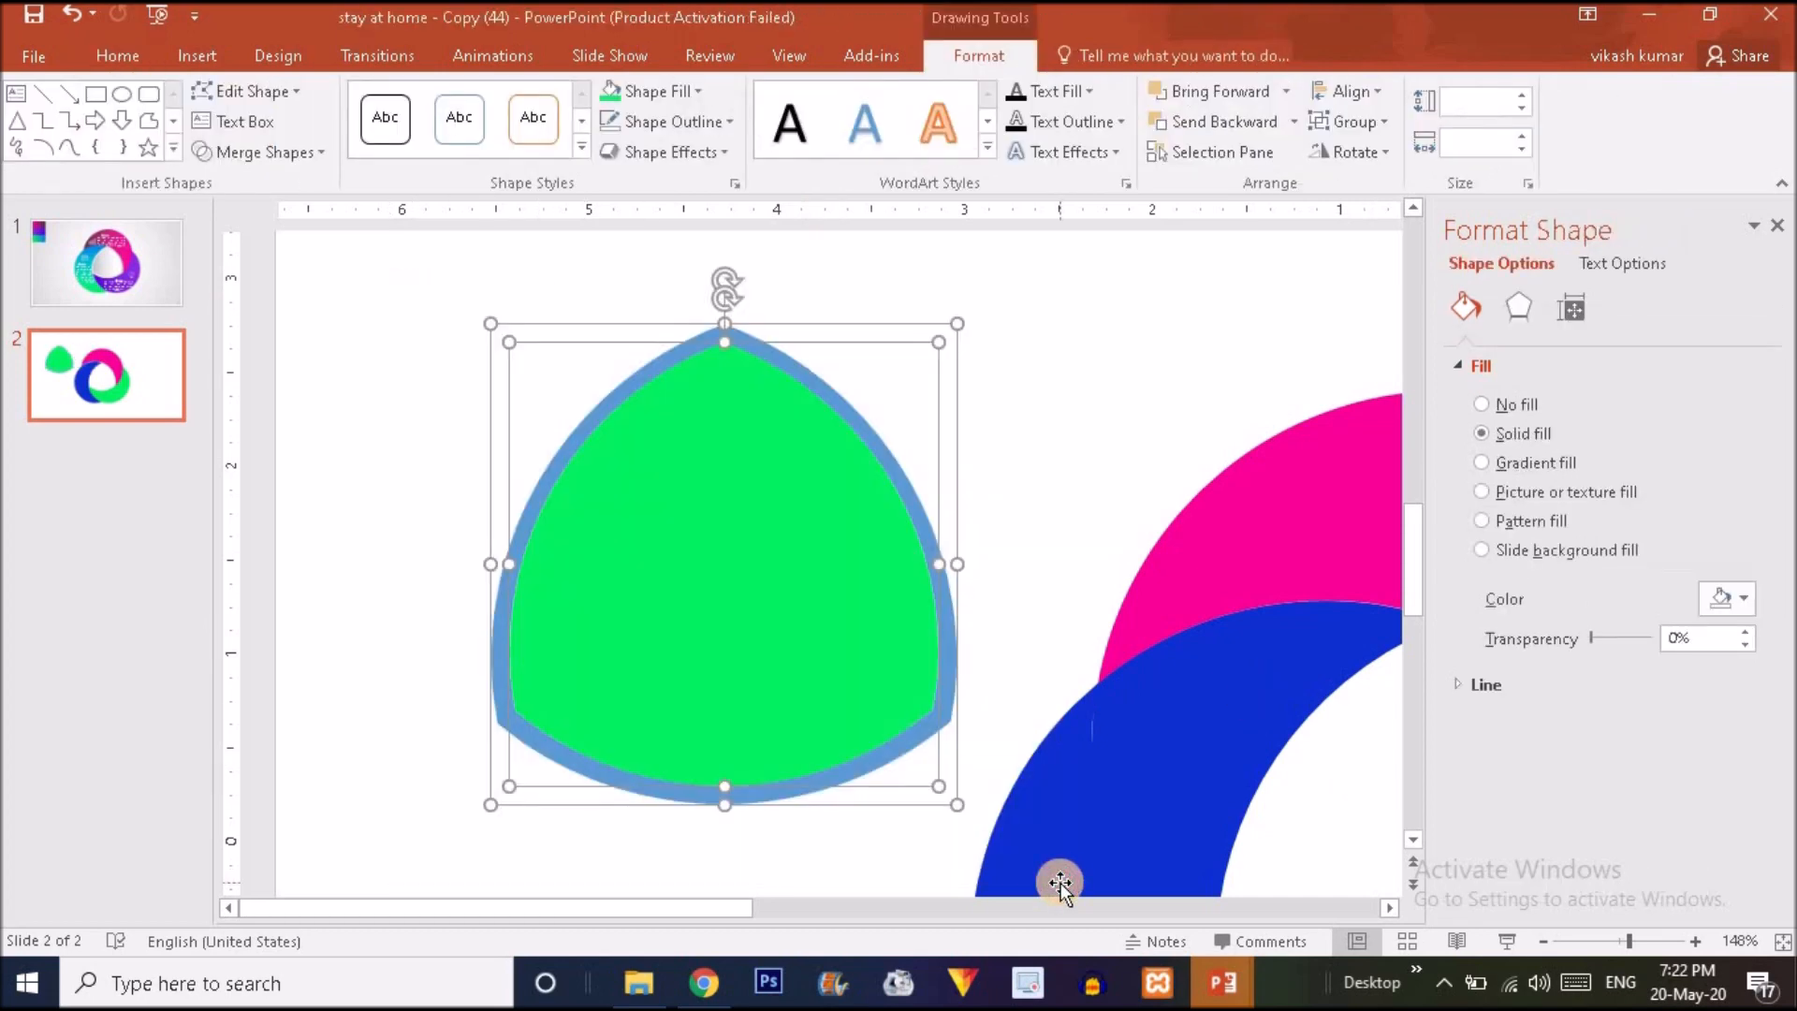
key(ctrl+g)
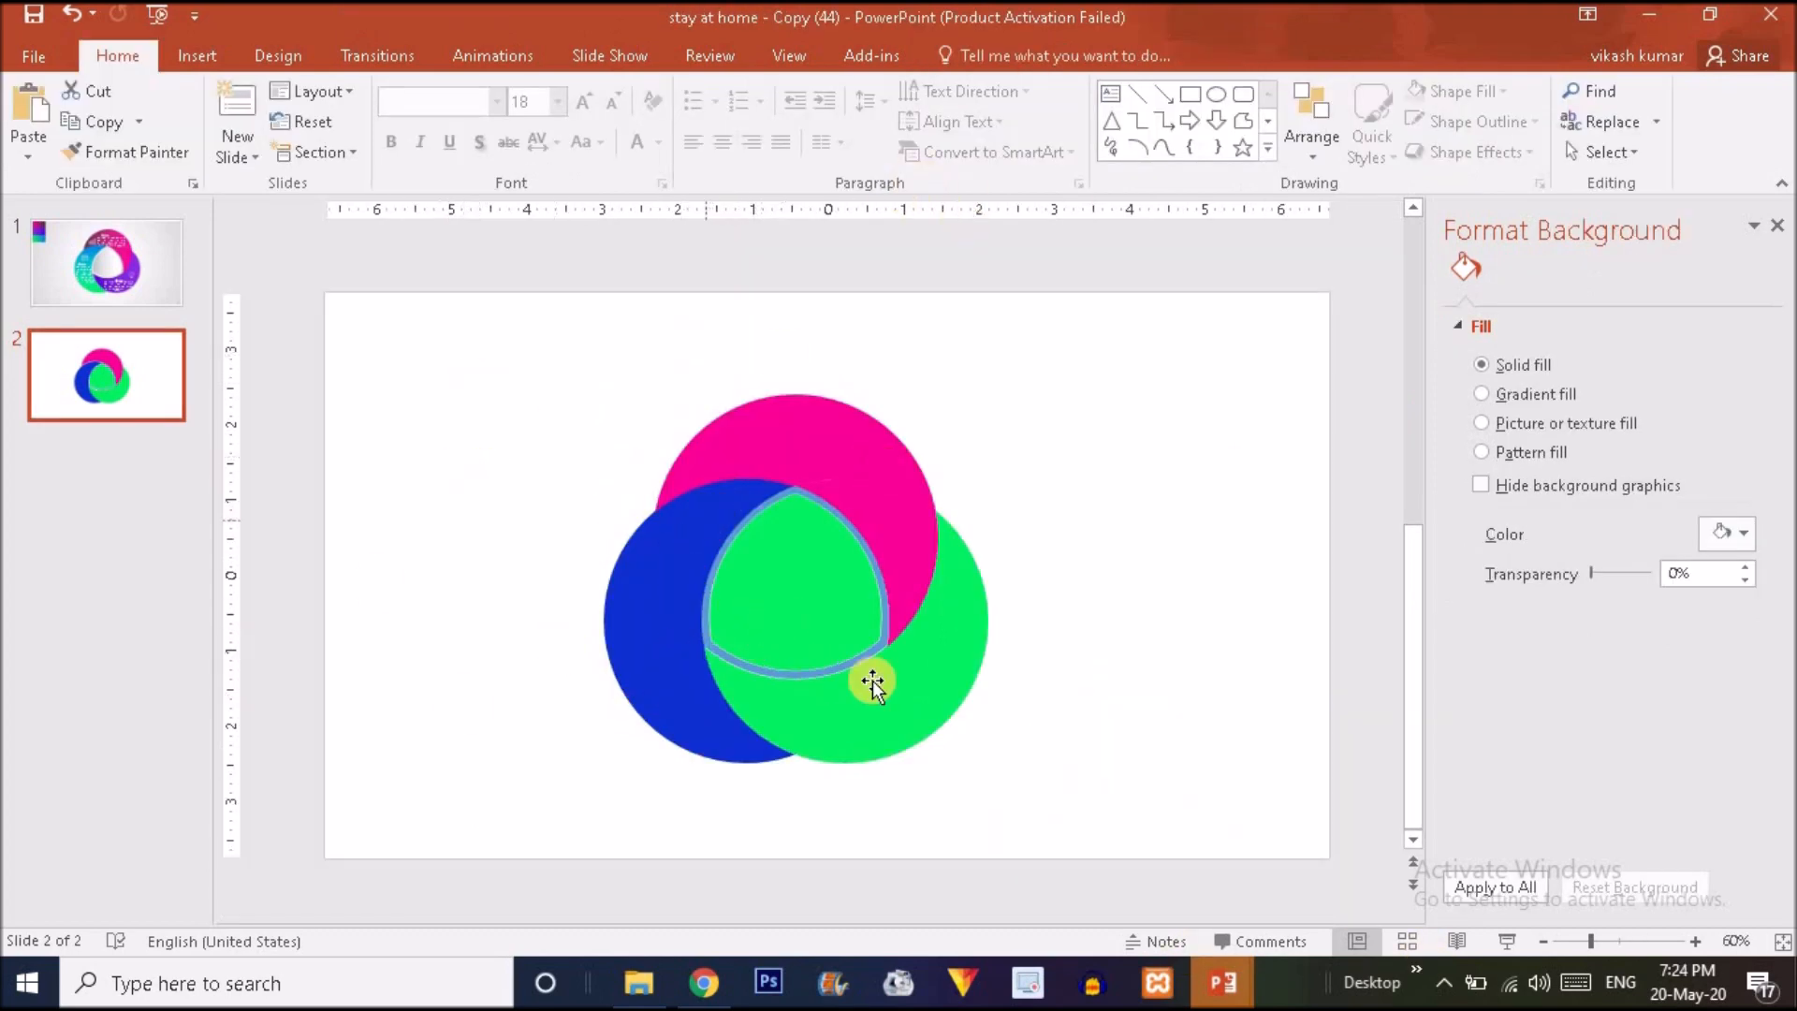
- Copy the three gradient colour swatches from slide 1 and paste them onto slide 2
click(130, 267)
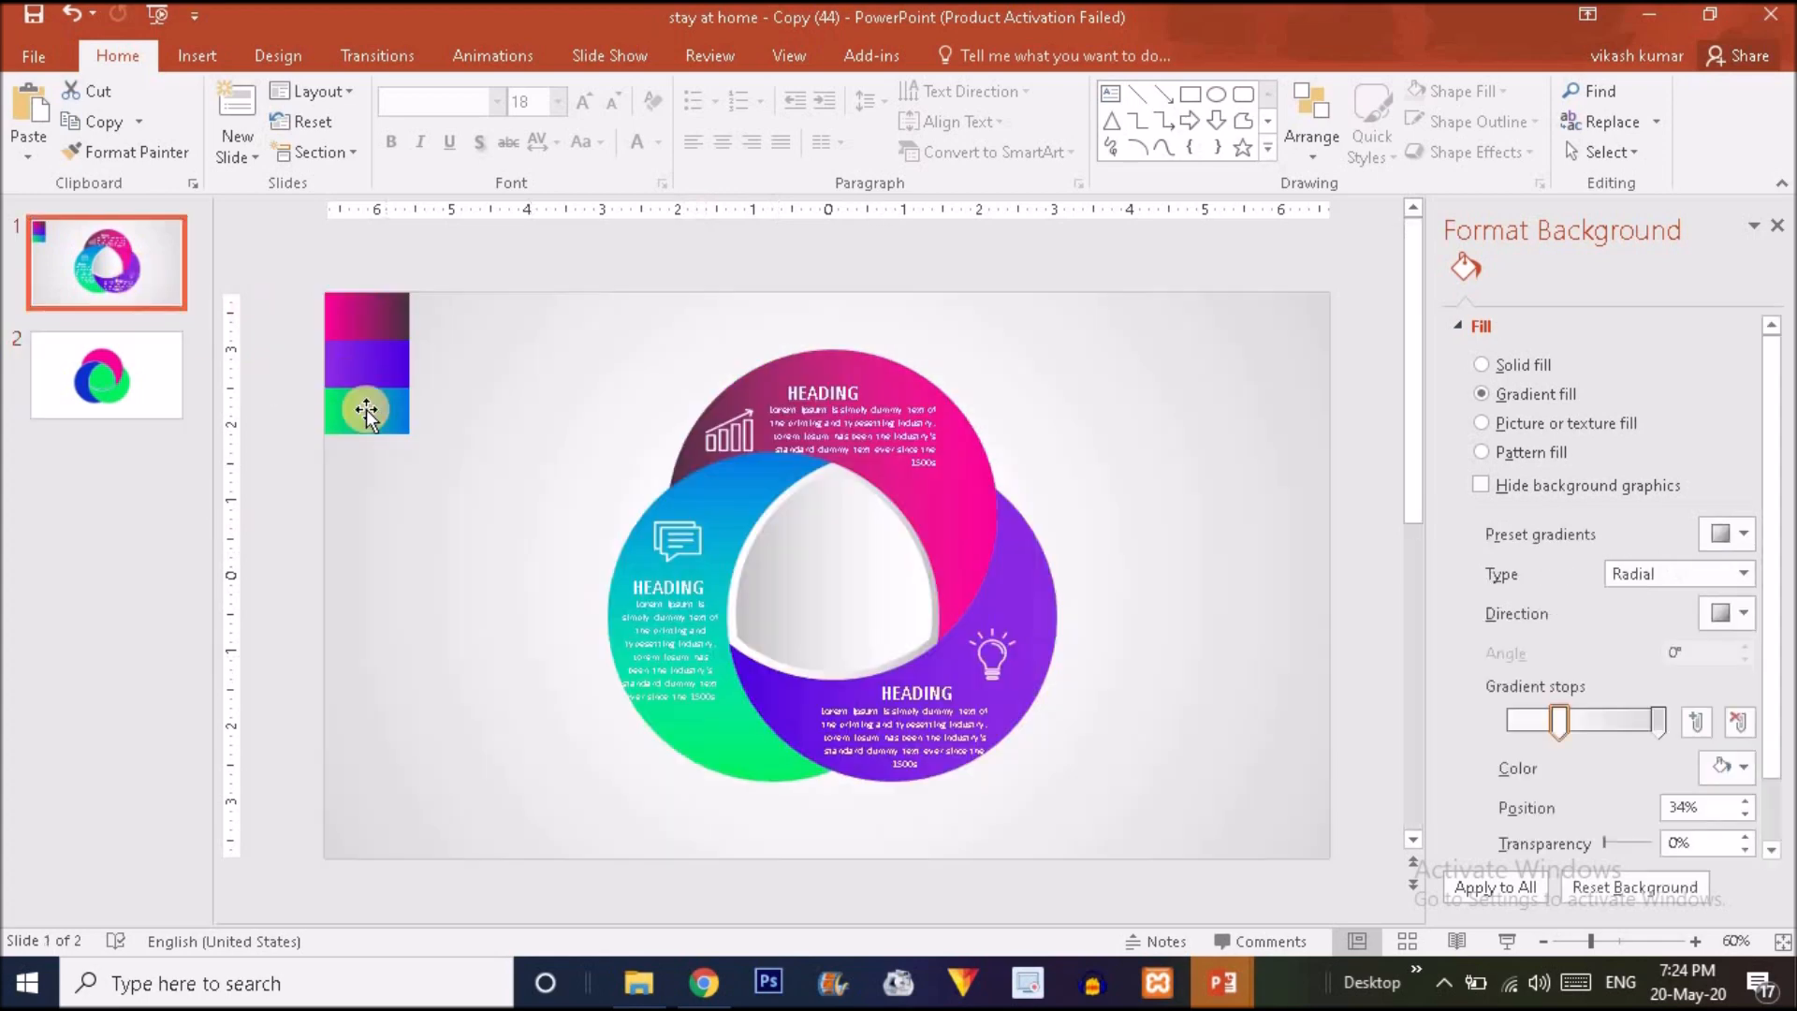
drag(429, 494, 299, 261)
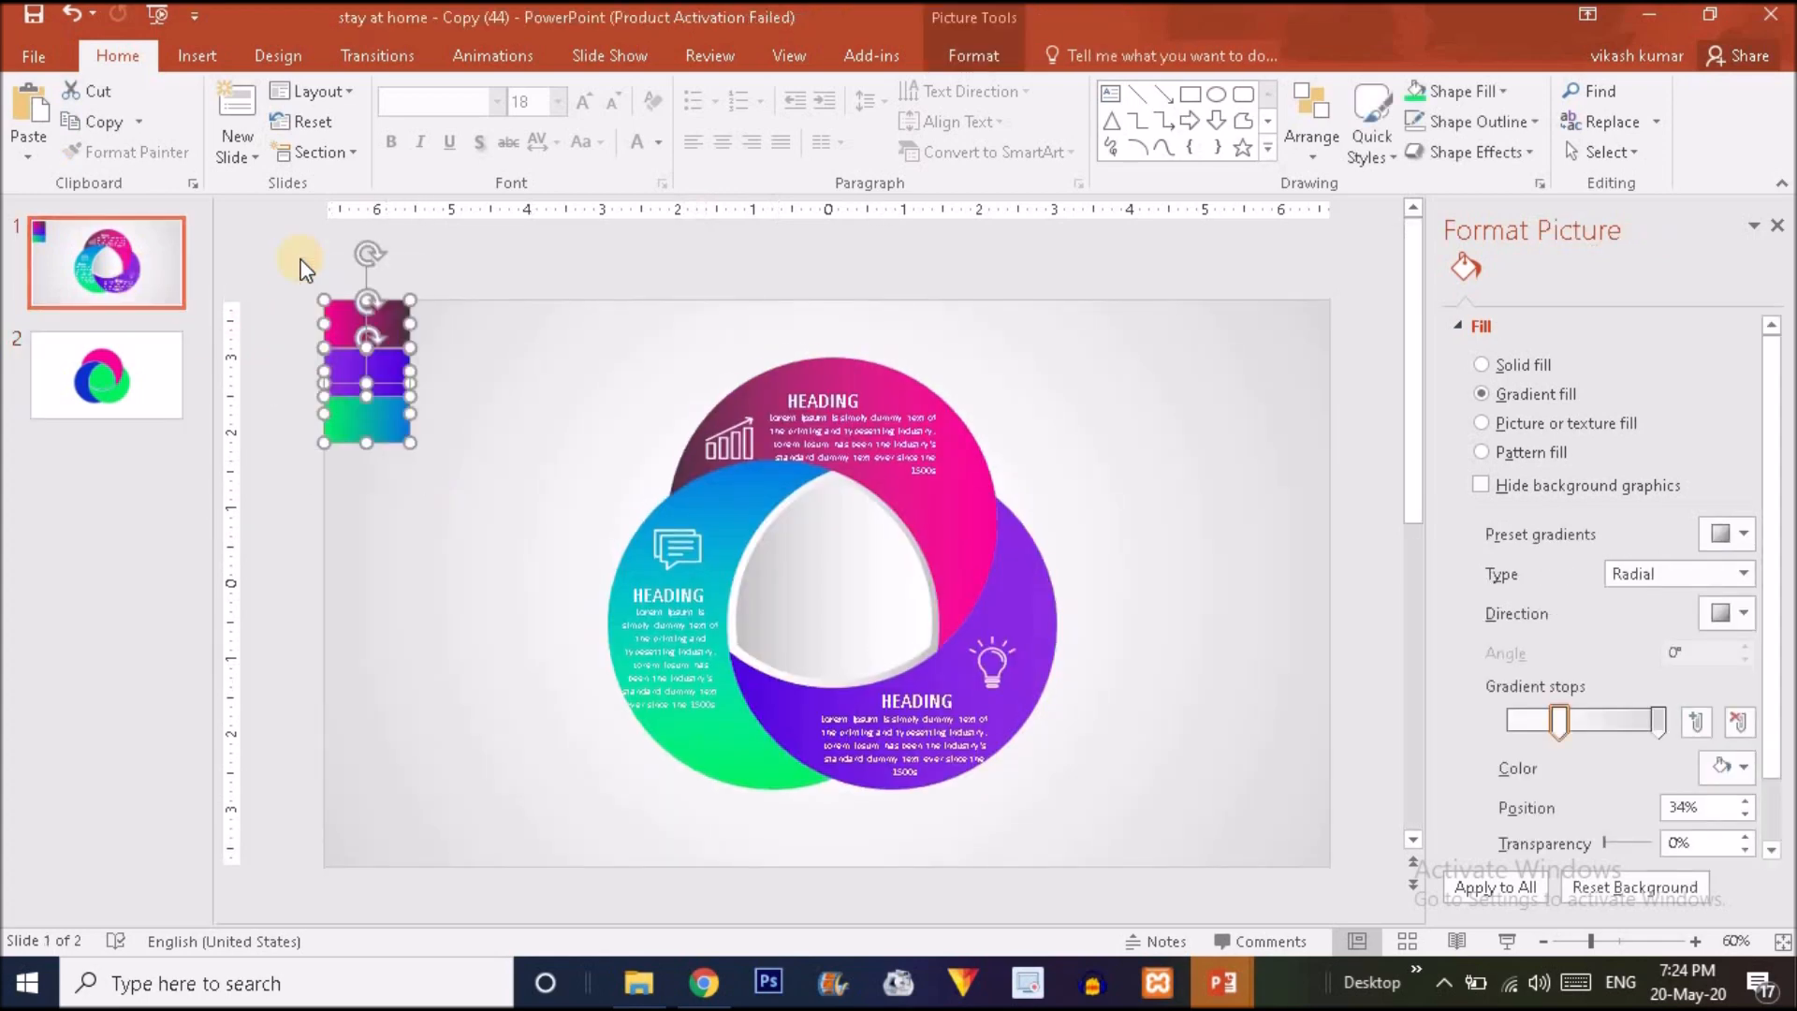
click(168, 384)
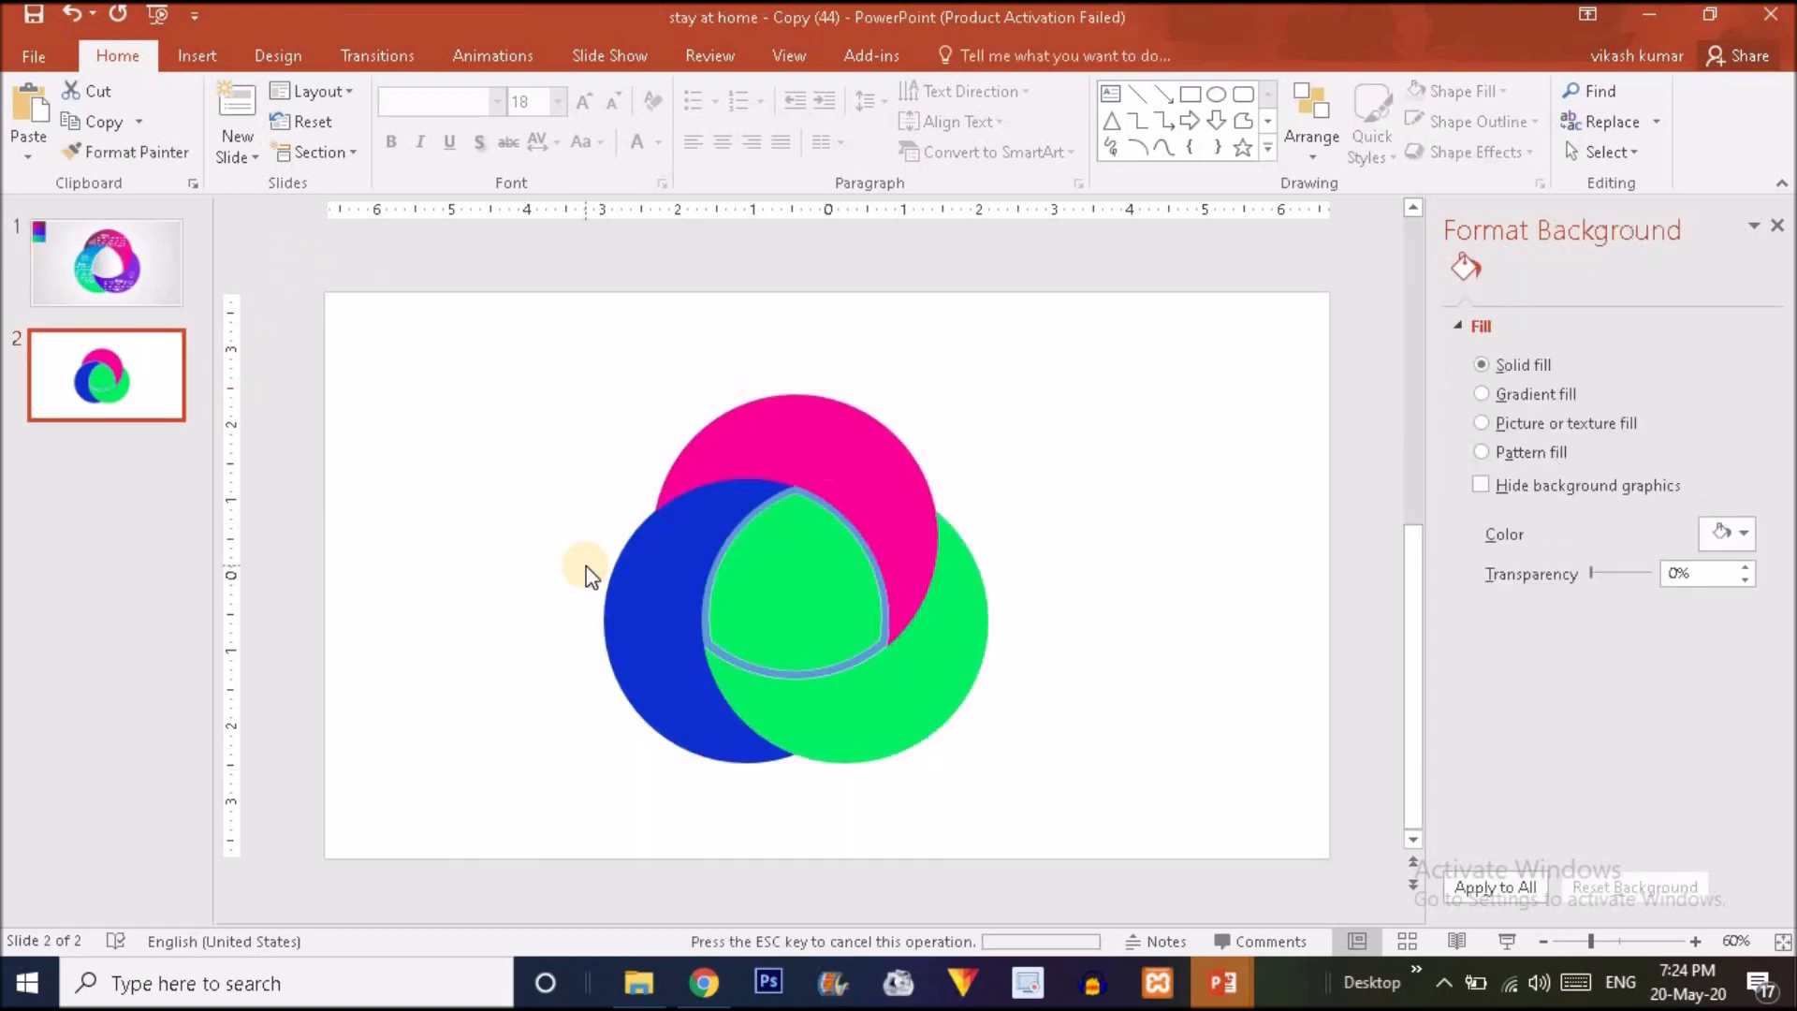
key(ctrl+v)
click(527, 465)
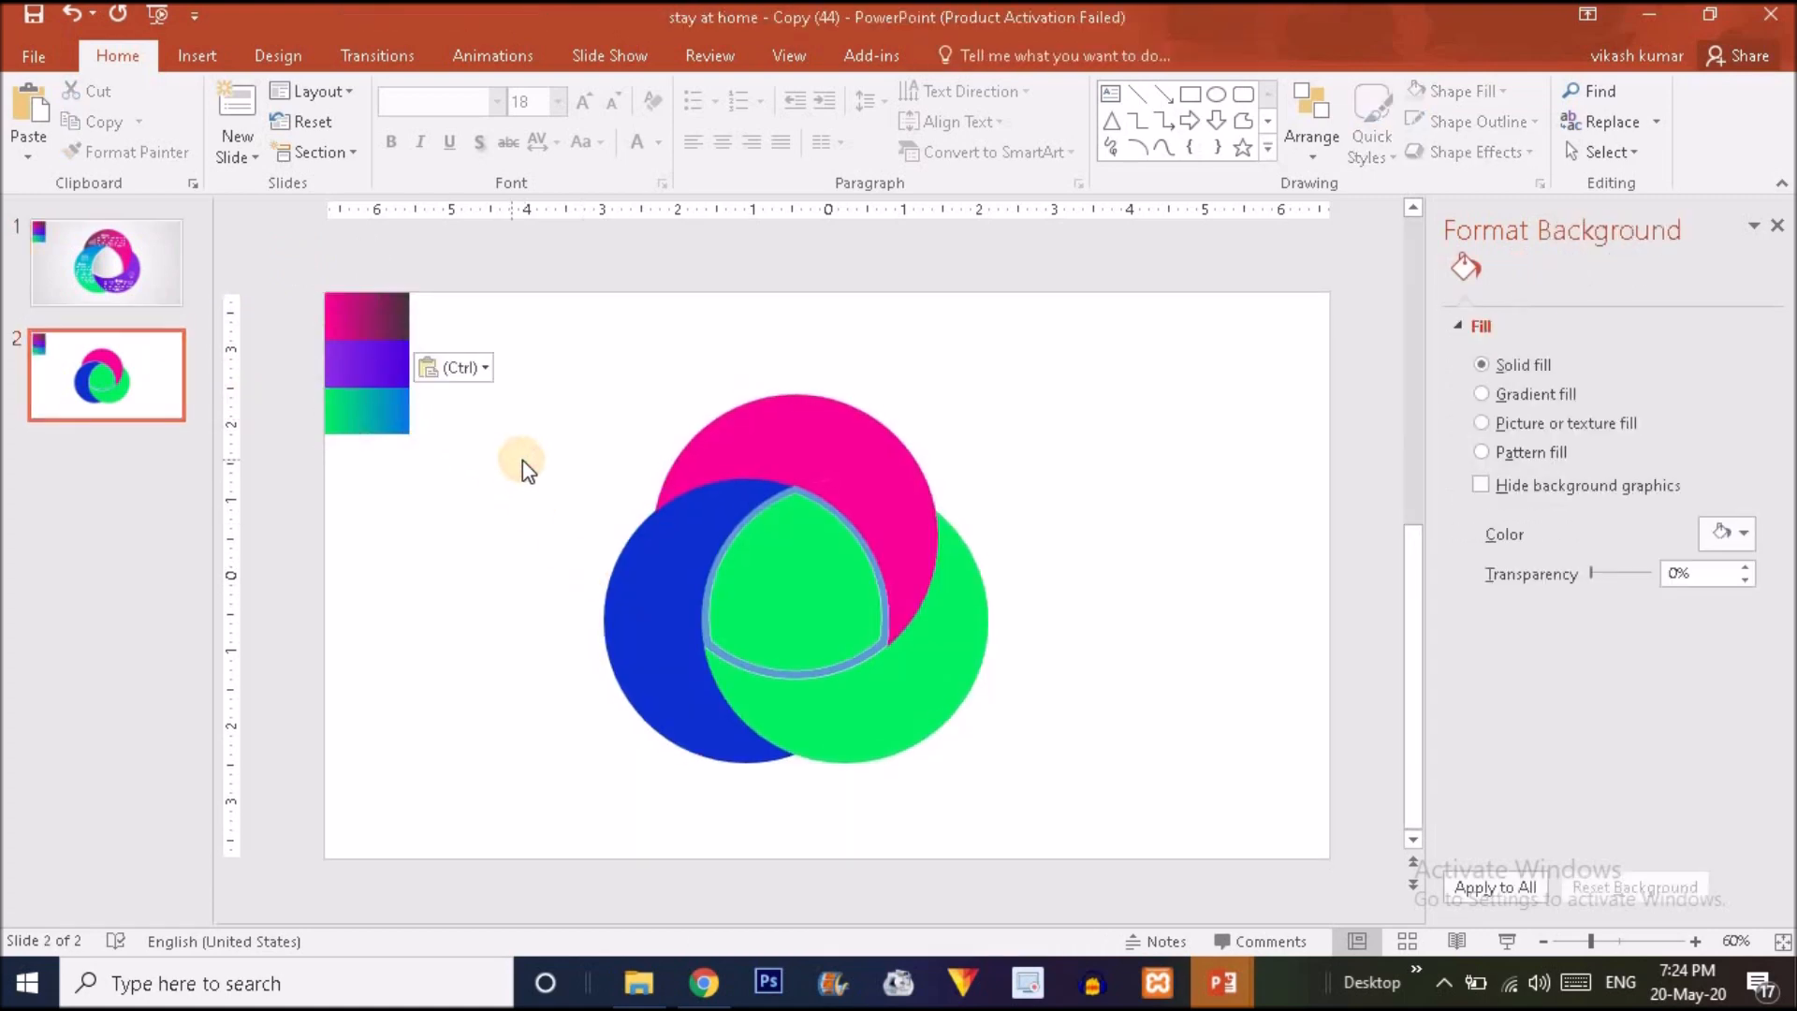
- Apply a gradient fill to the pink crescent and sample its 100% stop colour from the dark purple end of the pink swatch
click(754, 462)
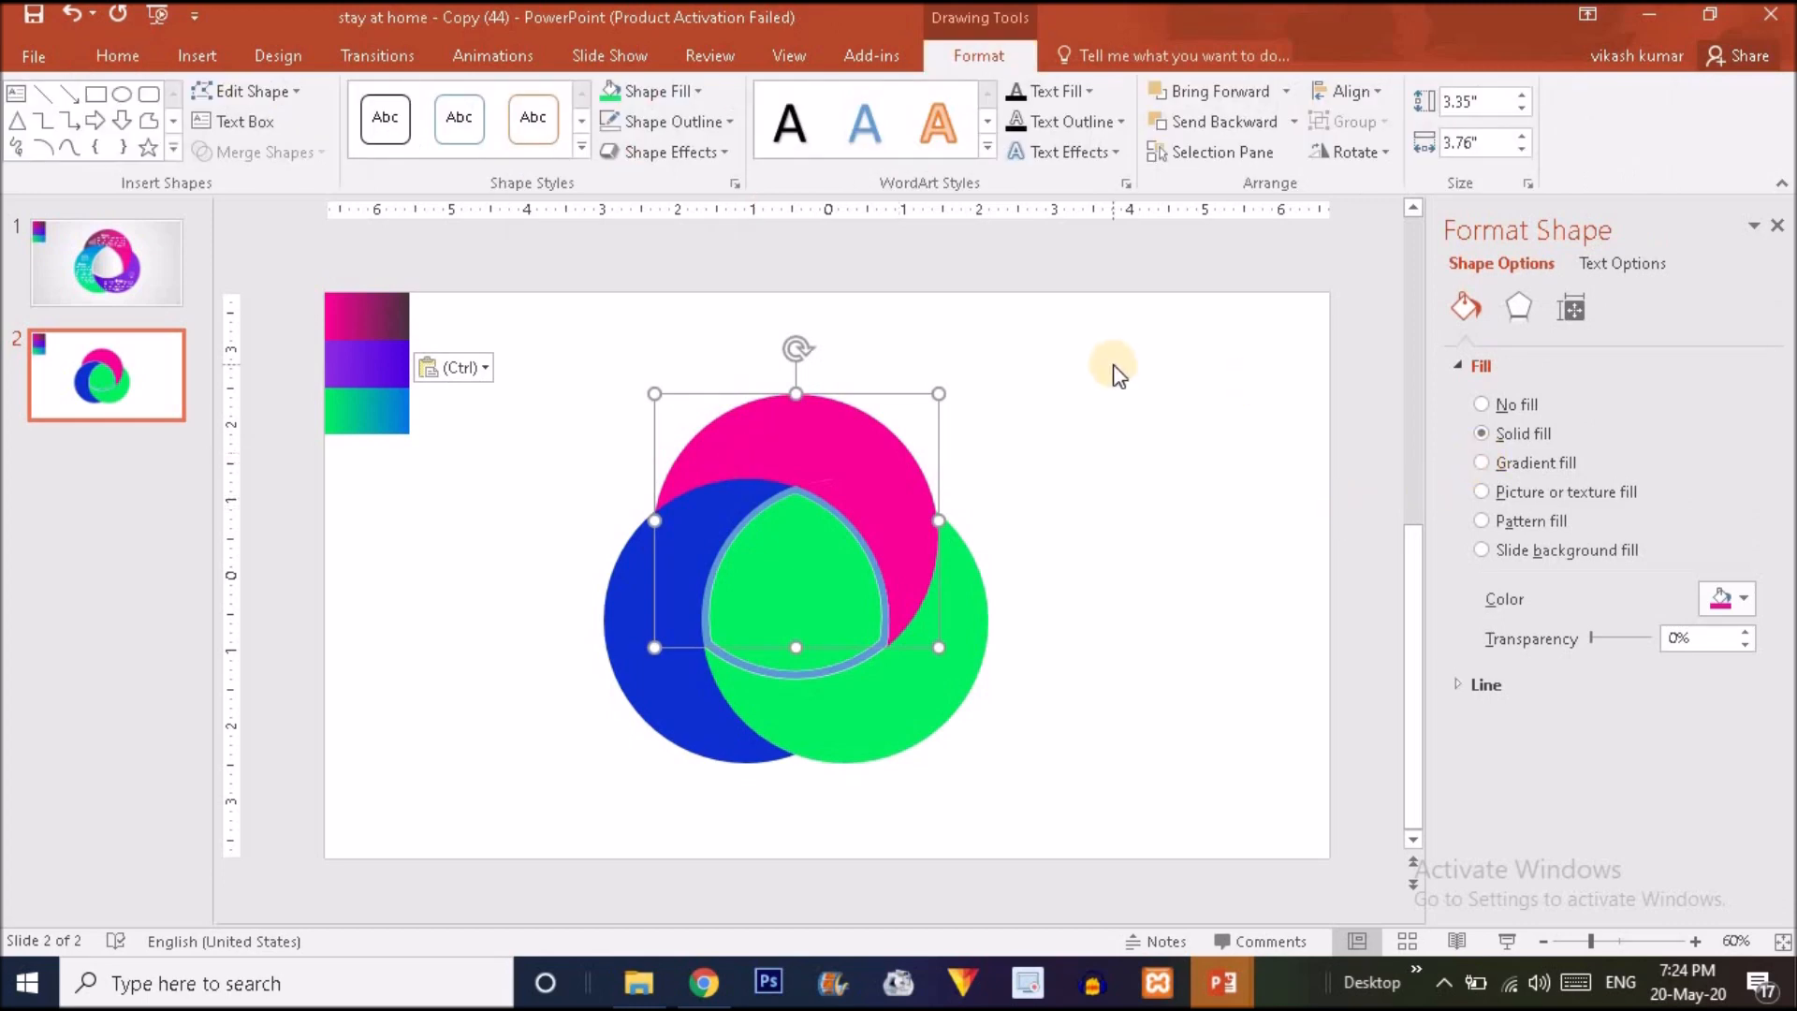
right_click(856, 466)
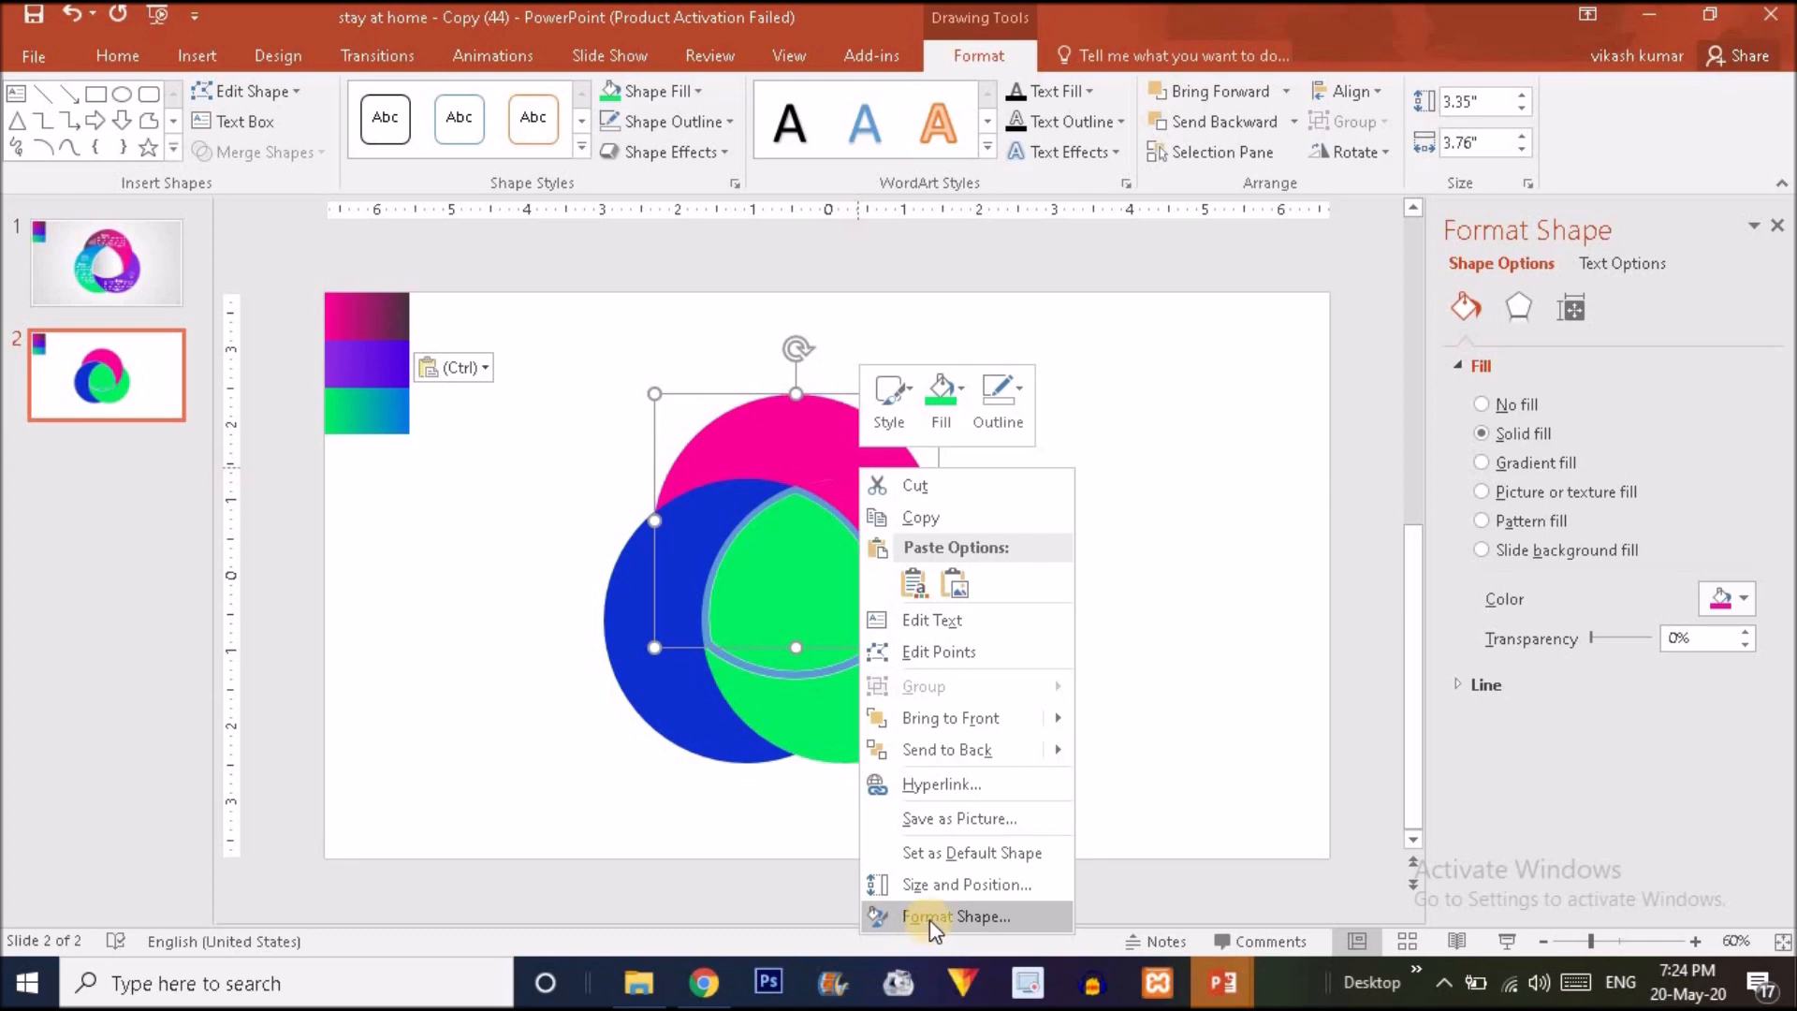
click(930, 919)
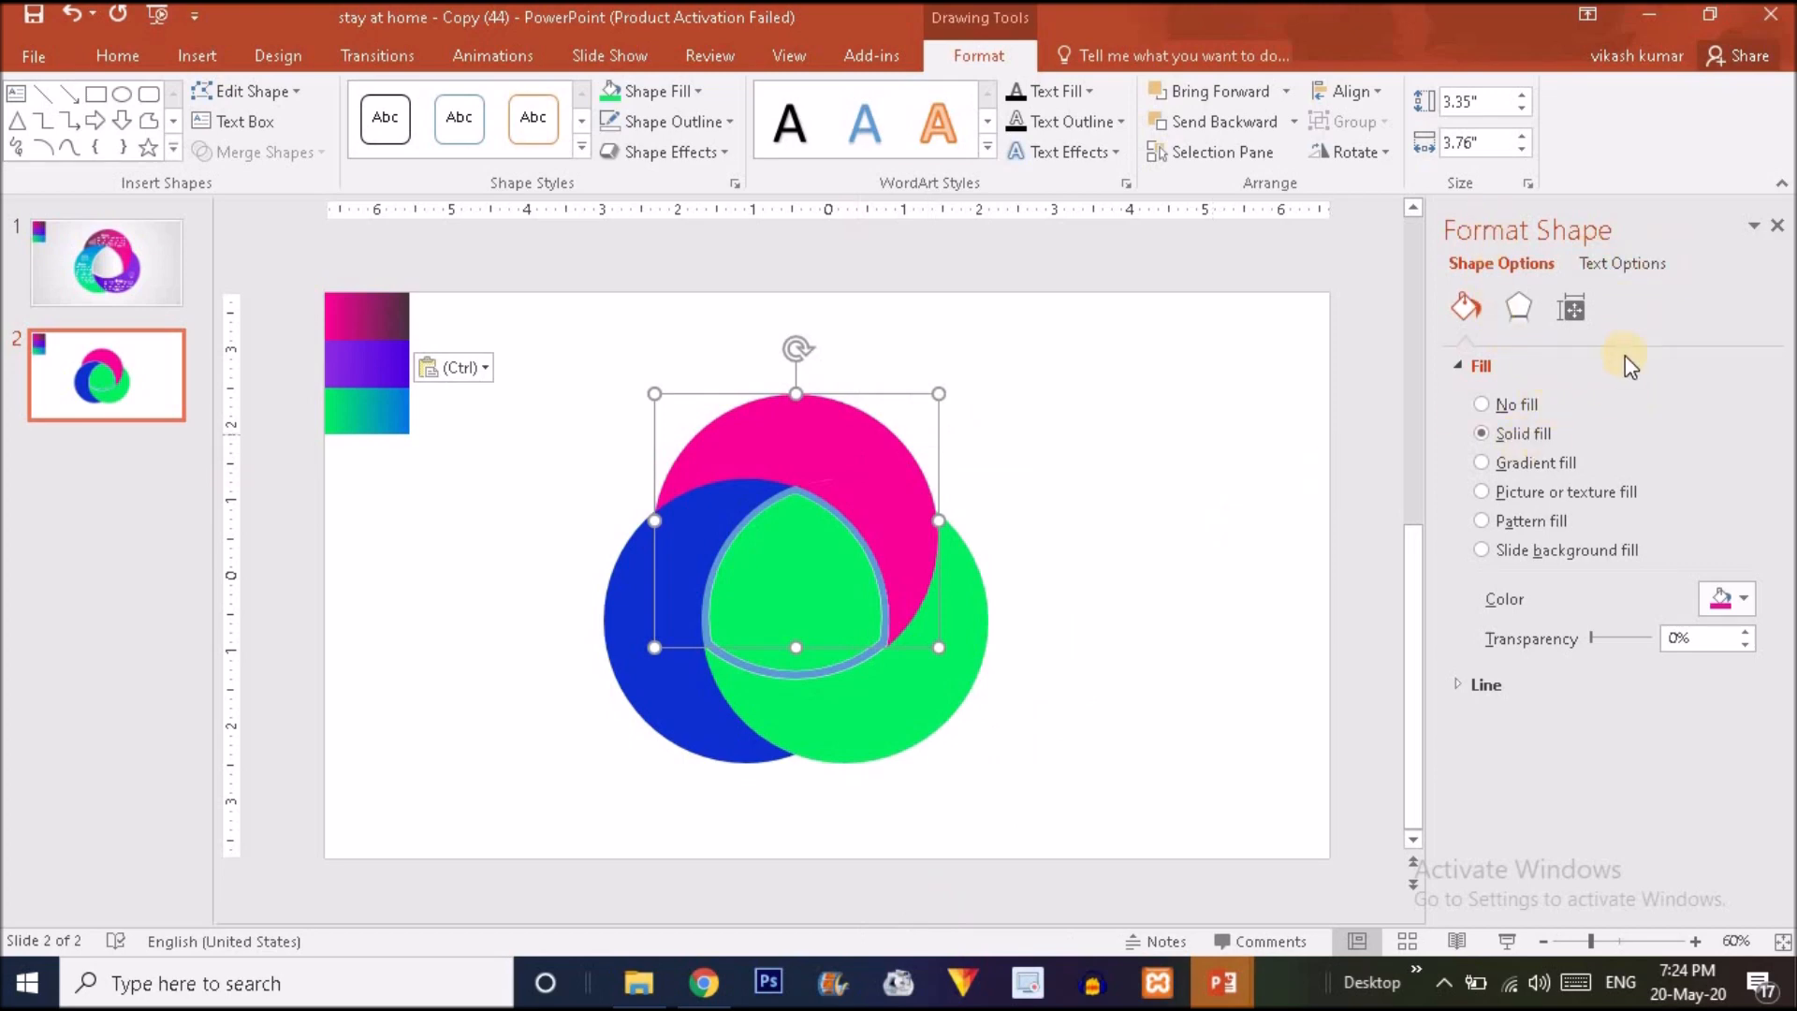
click(1485, 463)
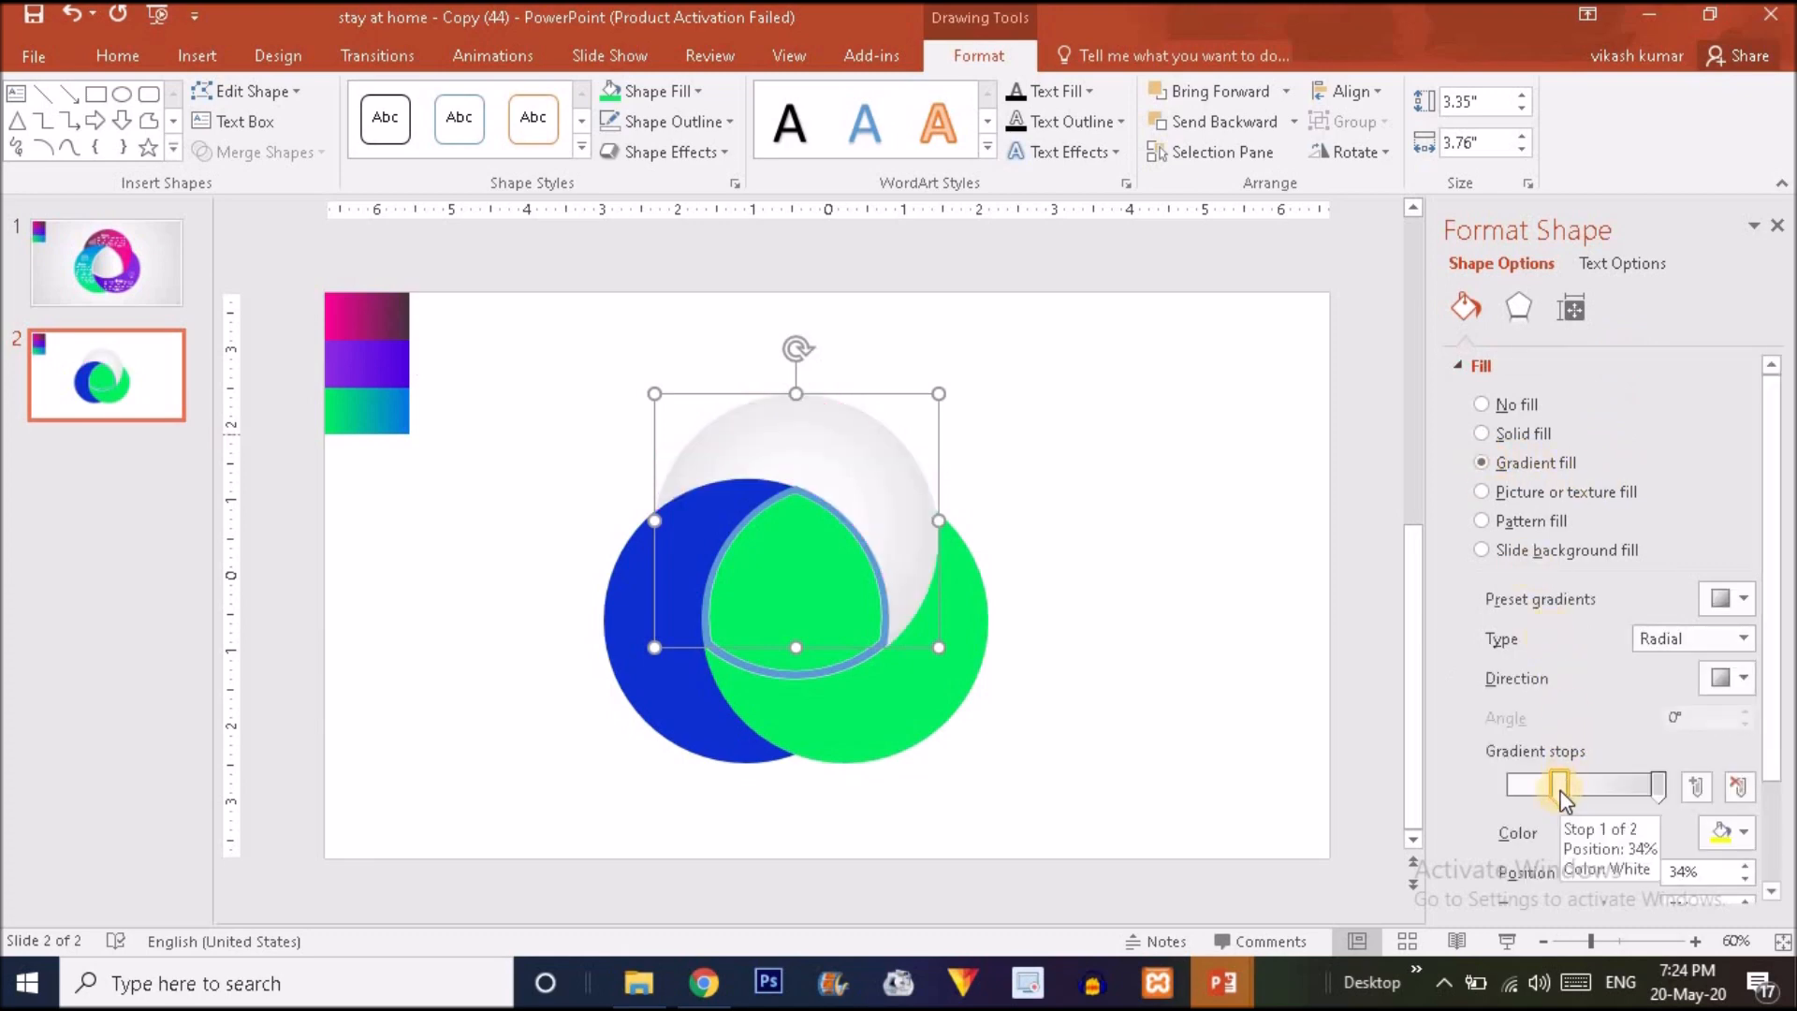
click(1659, 791)
click(1746, 834)
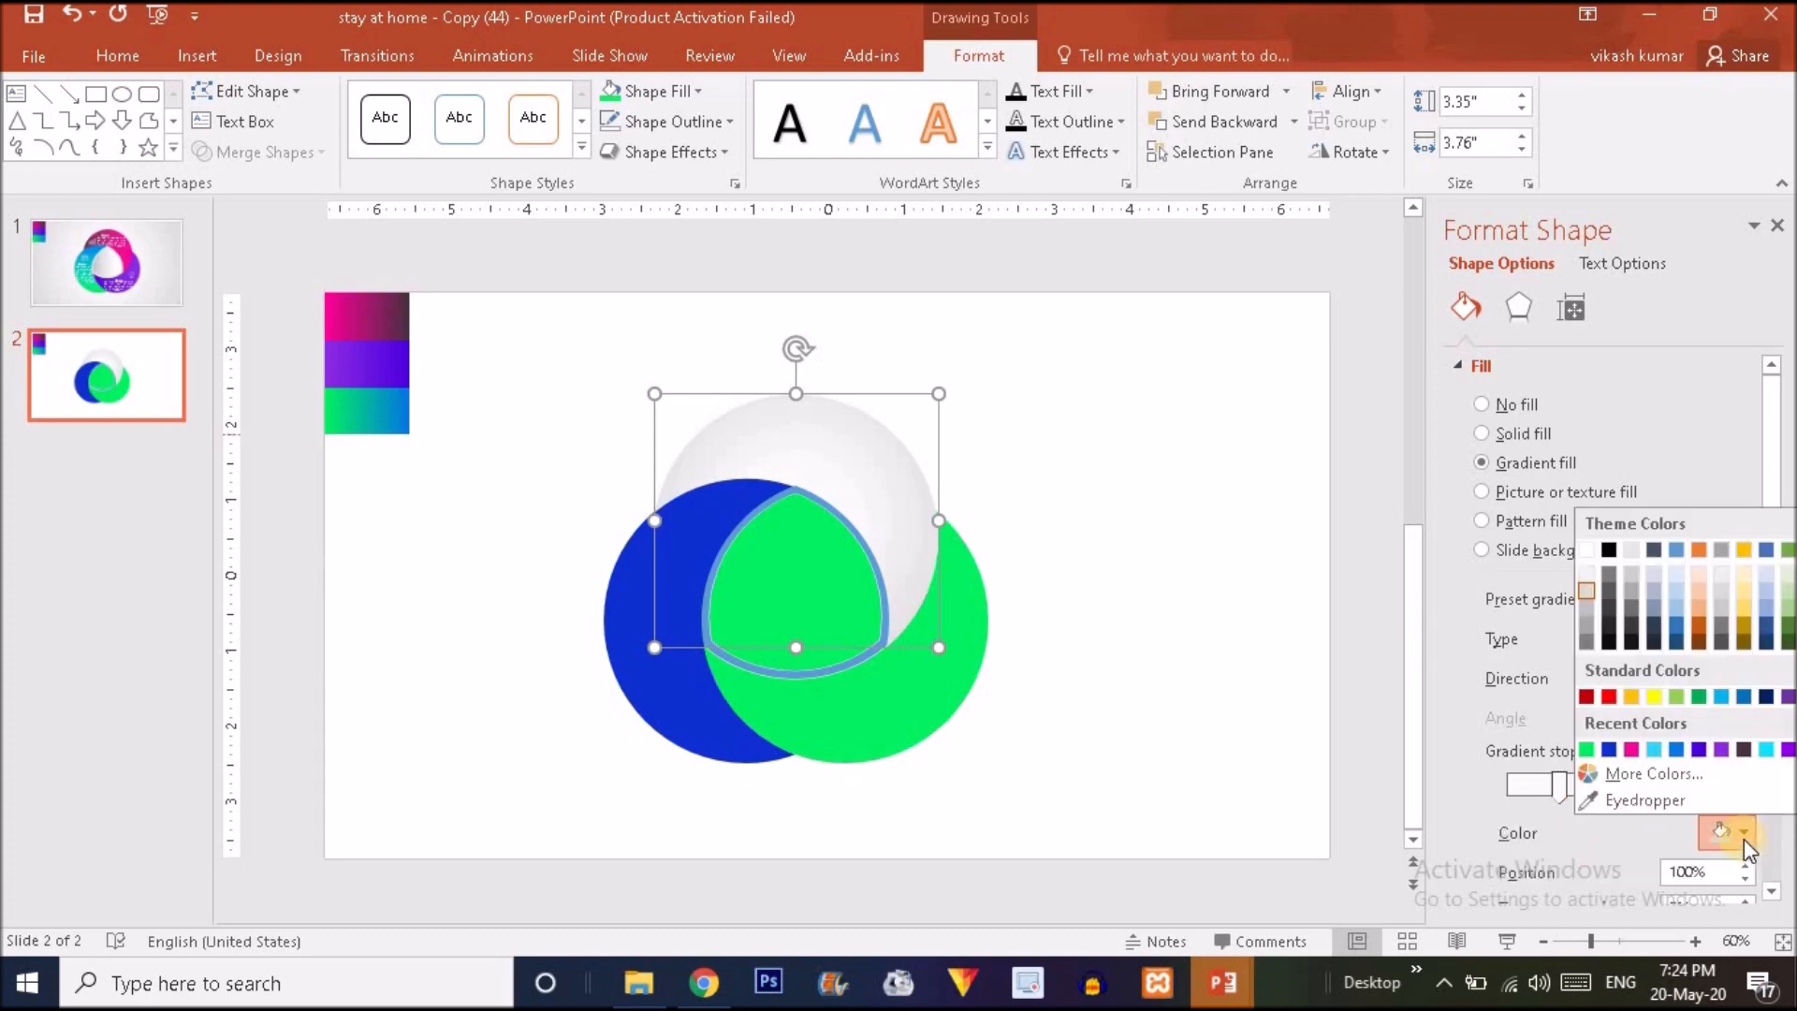
click(1666, 803)
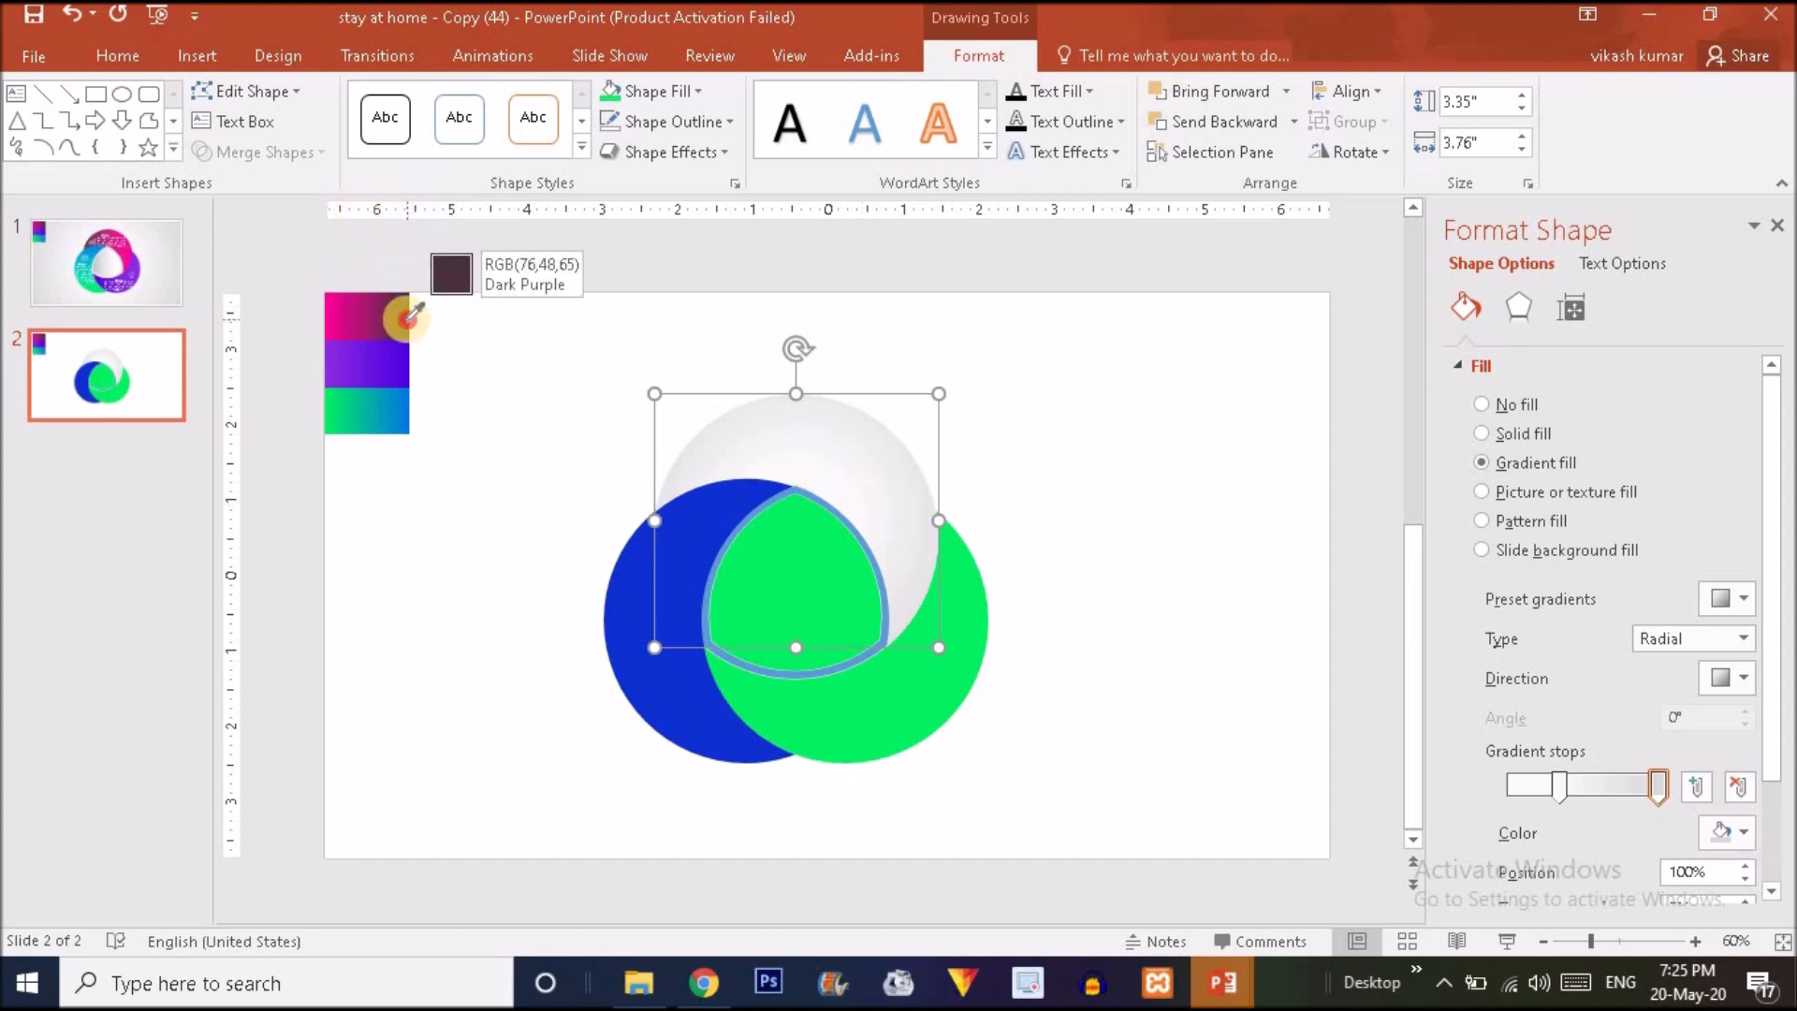
click(405, 320)
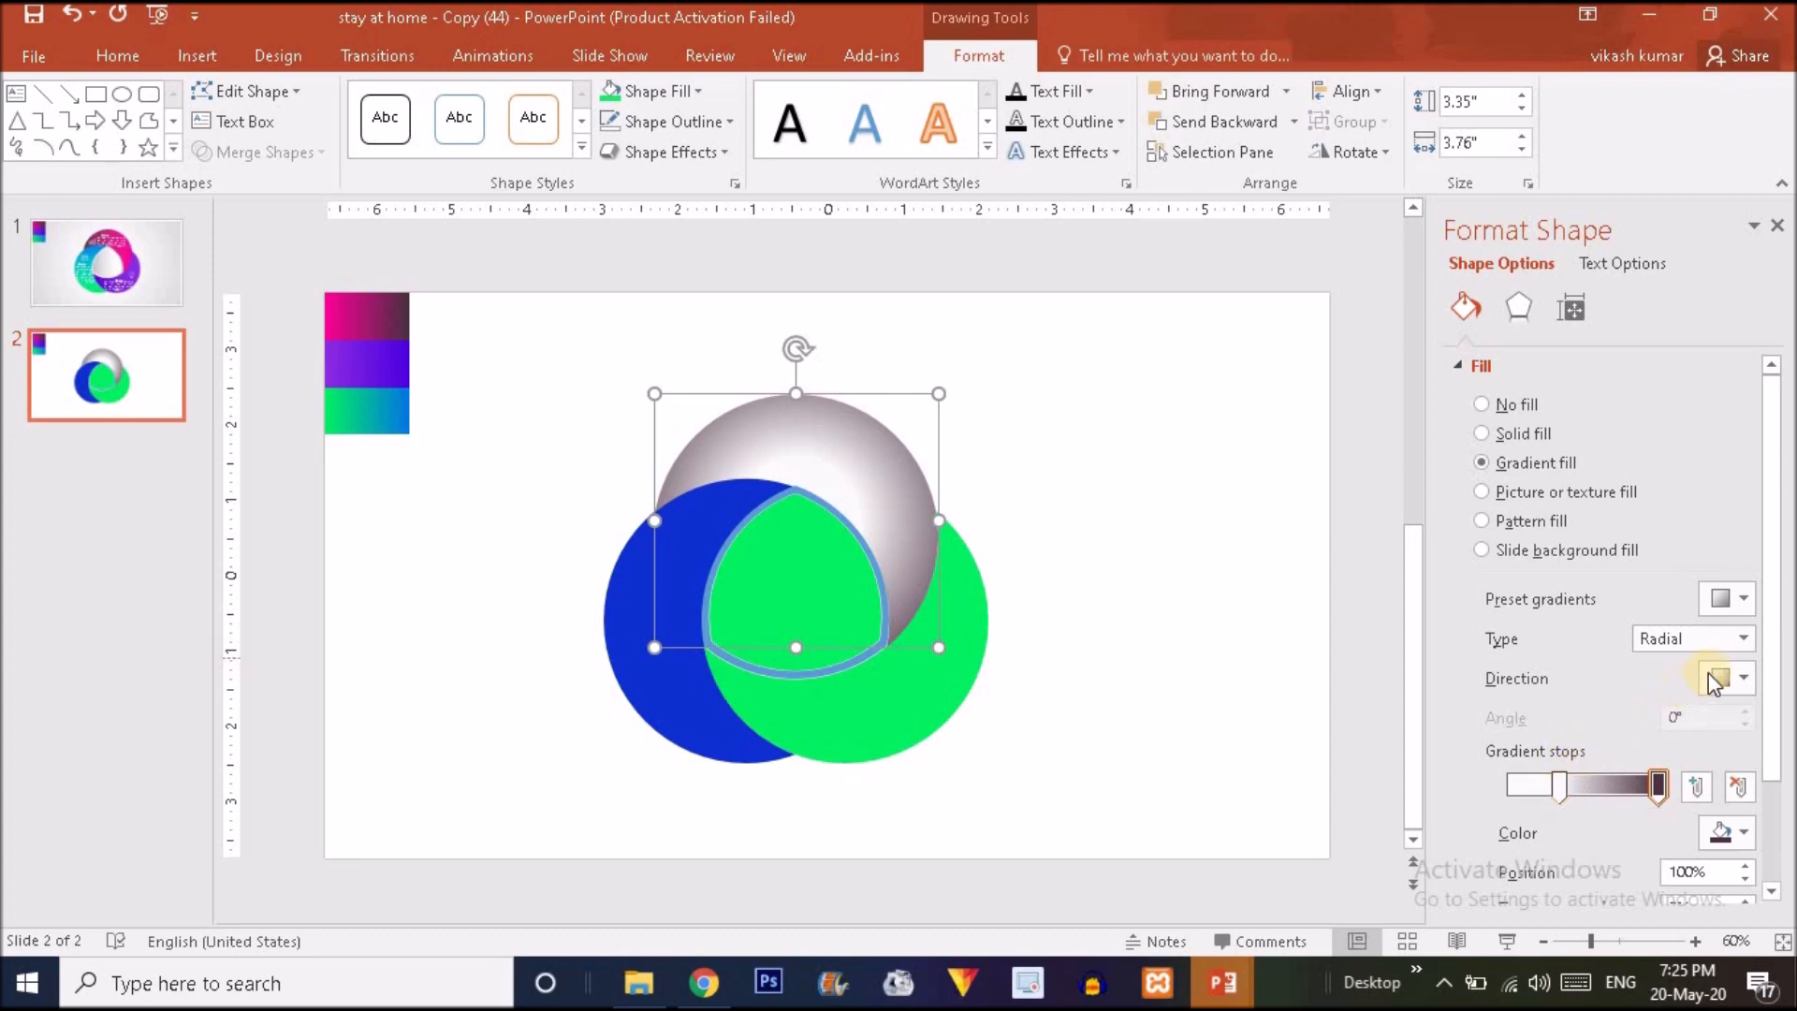
- Change the pink crescent's gradient type to Linear with a left-to-right direction at 0°
click(1741, 640)
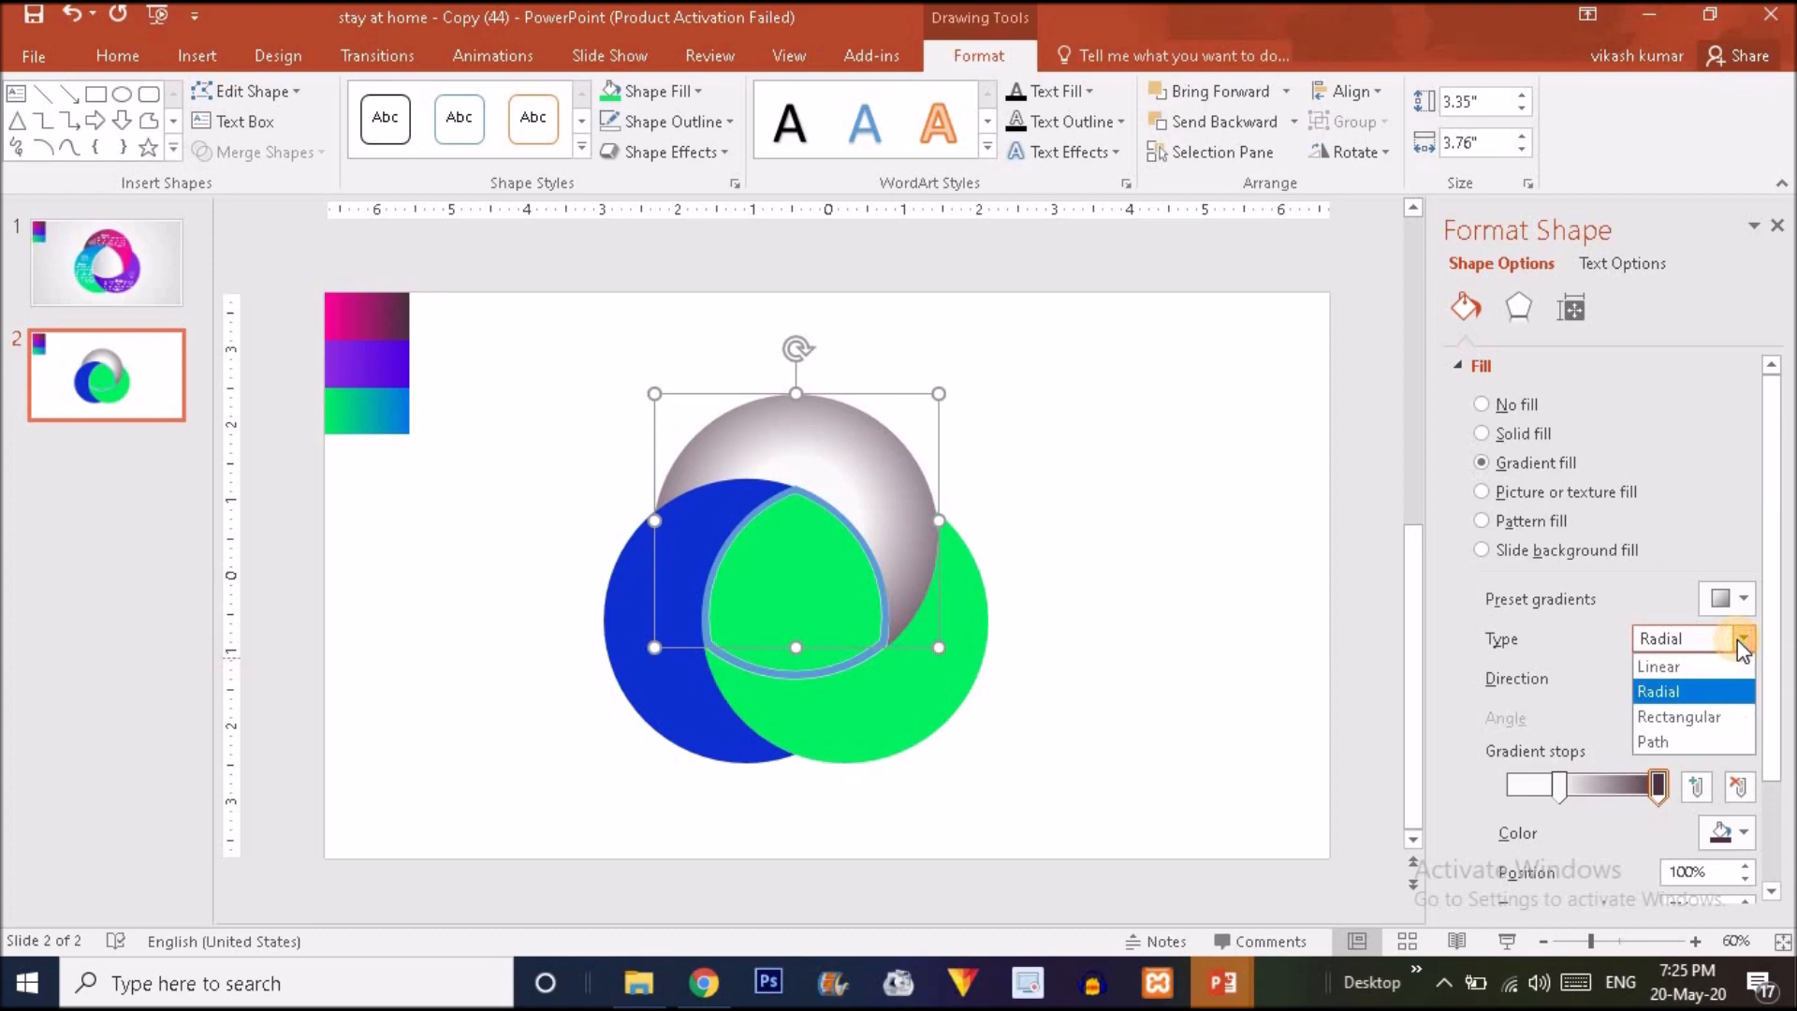
click(1686, 668)
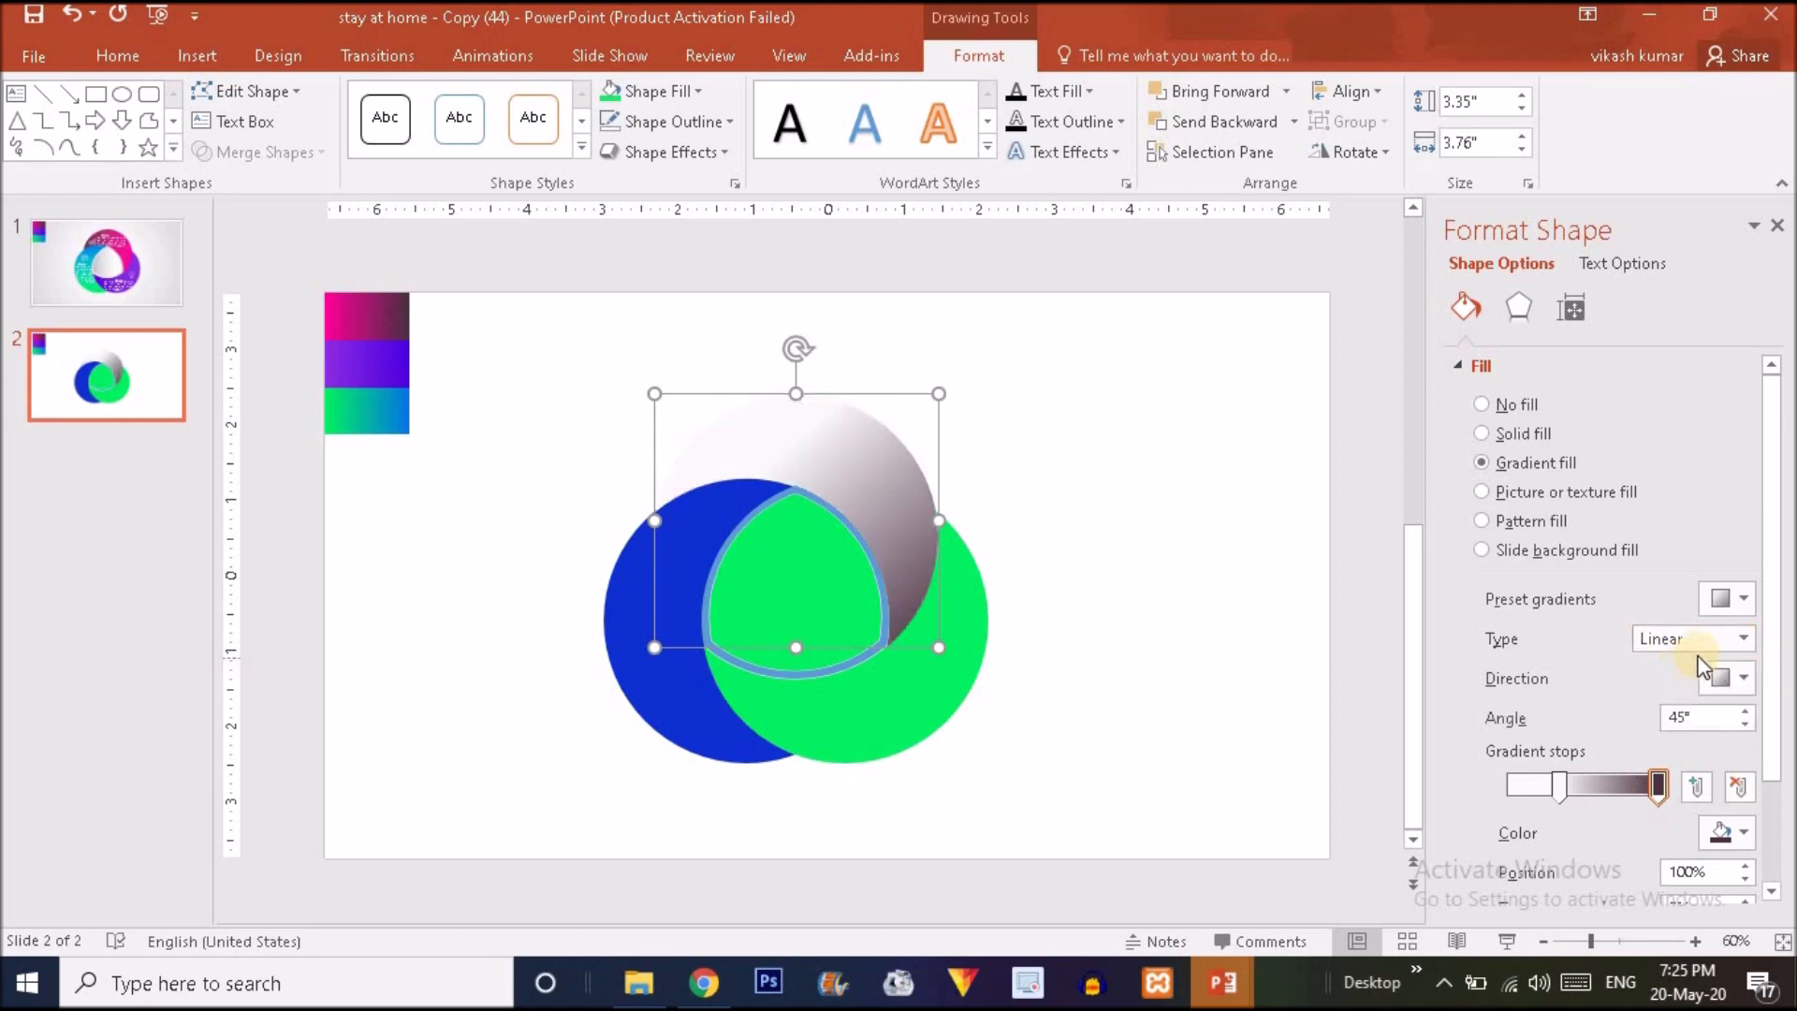
click(1744, 679)
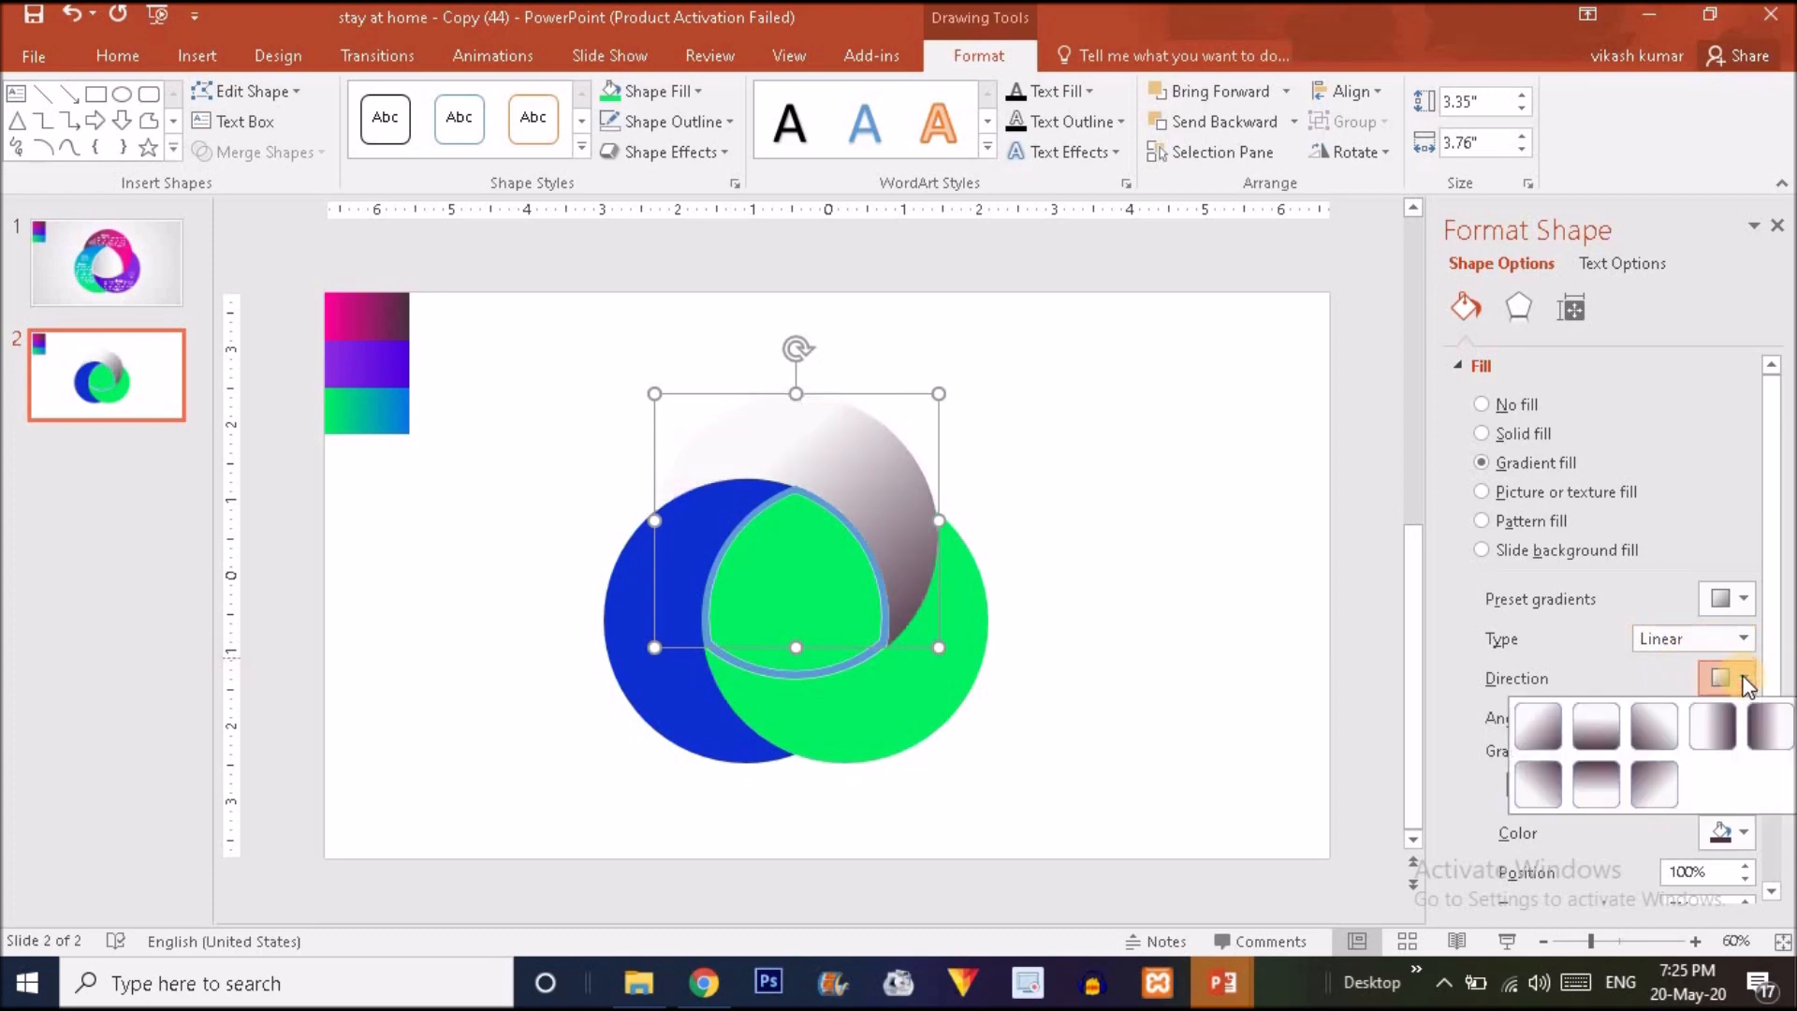
click(1715, 728)
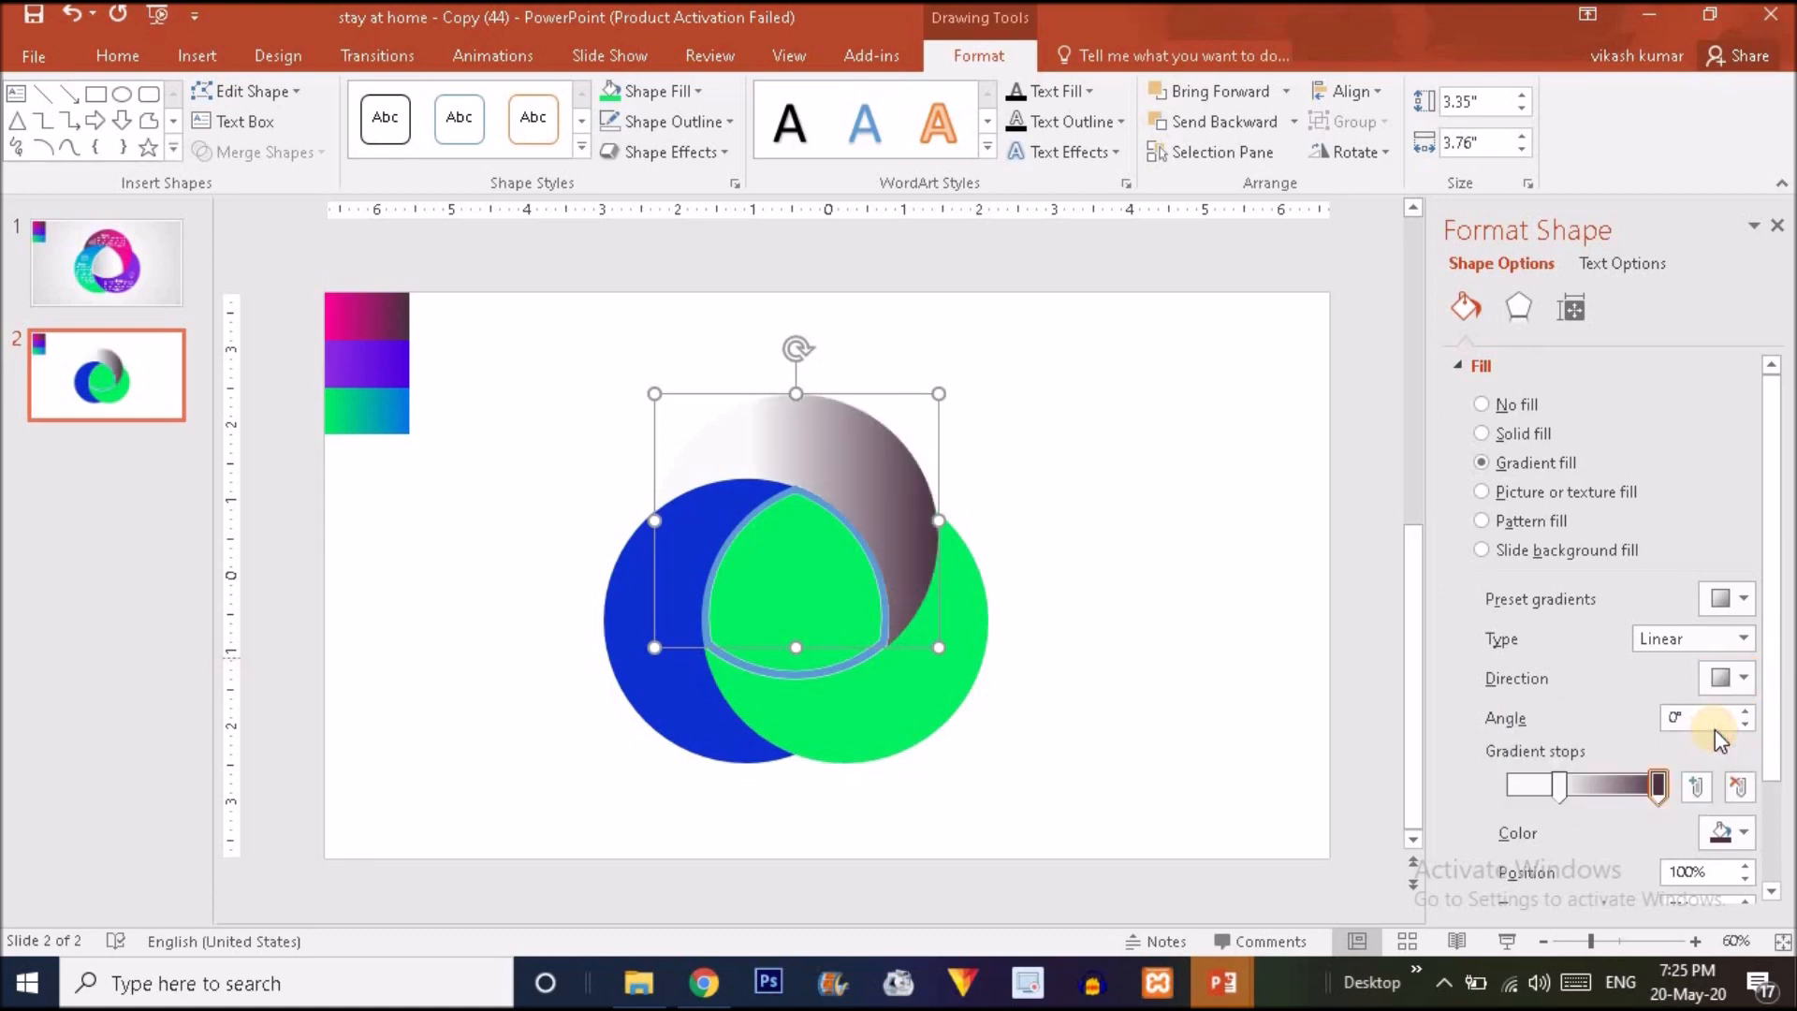
- Move the crescent's white gradient stop to 0% and sample its colour from the bright pink end of the pink swatch
drag(1555, 784, 1484, 784)
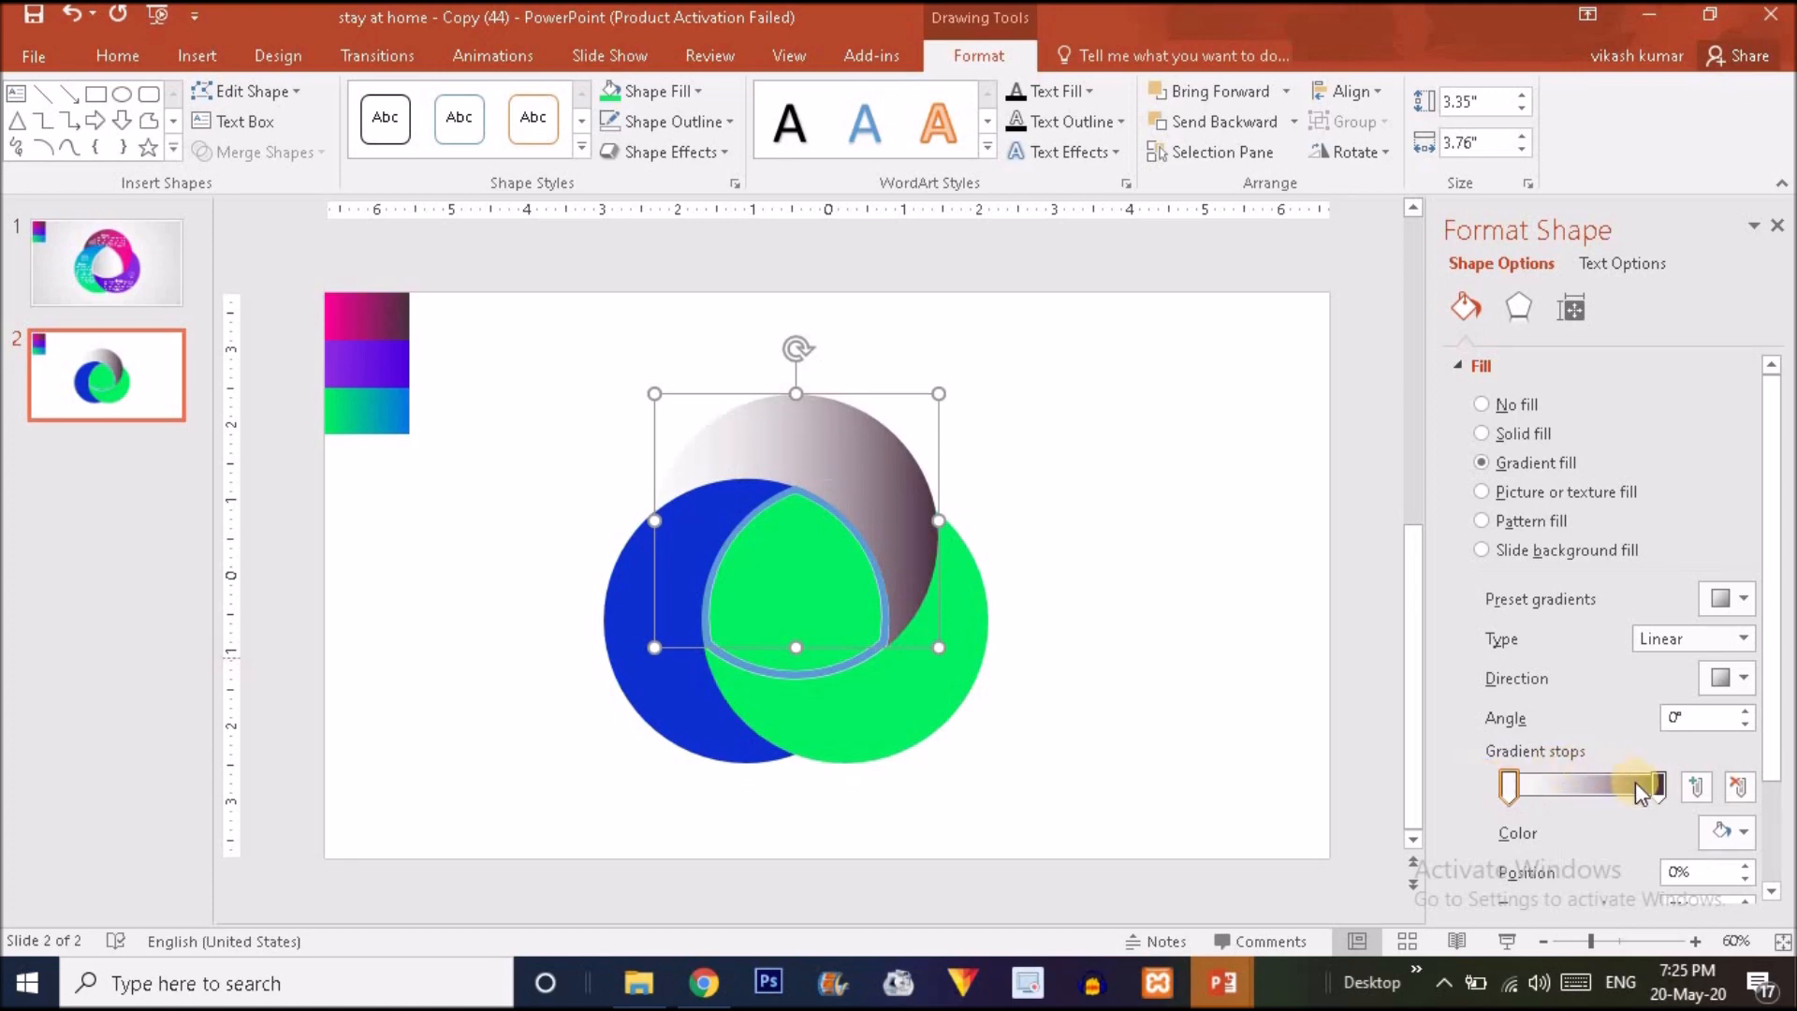
click(1504, 788)
click(1742, 839)
click(1680, 801)
click(327, 321)
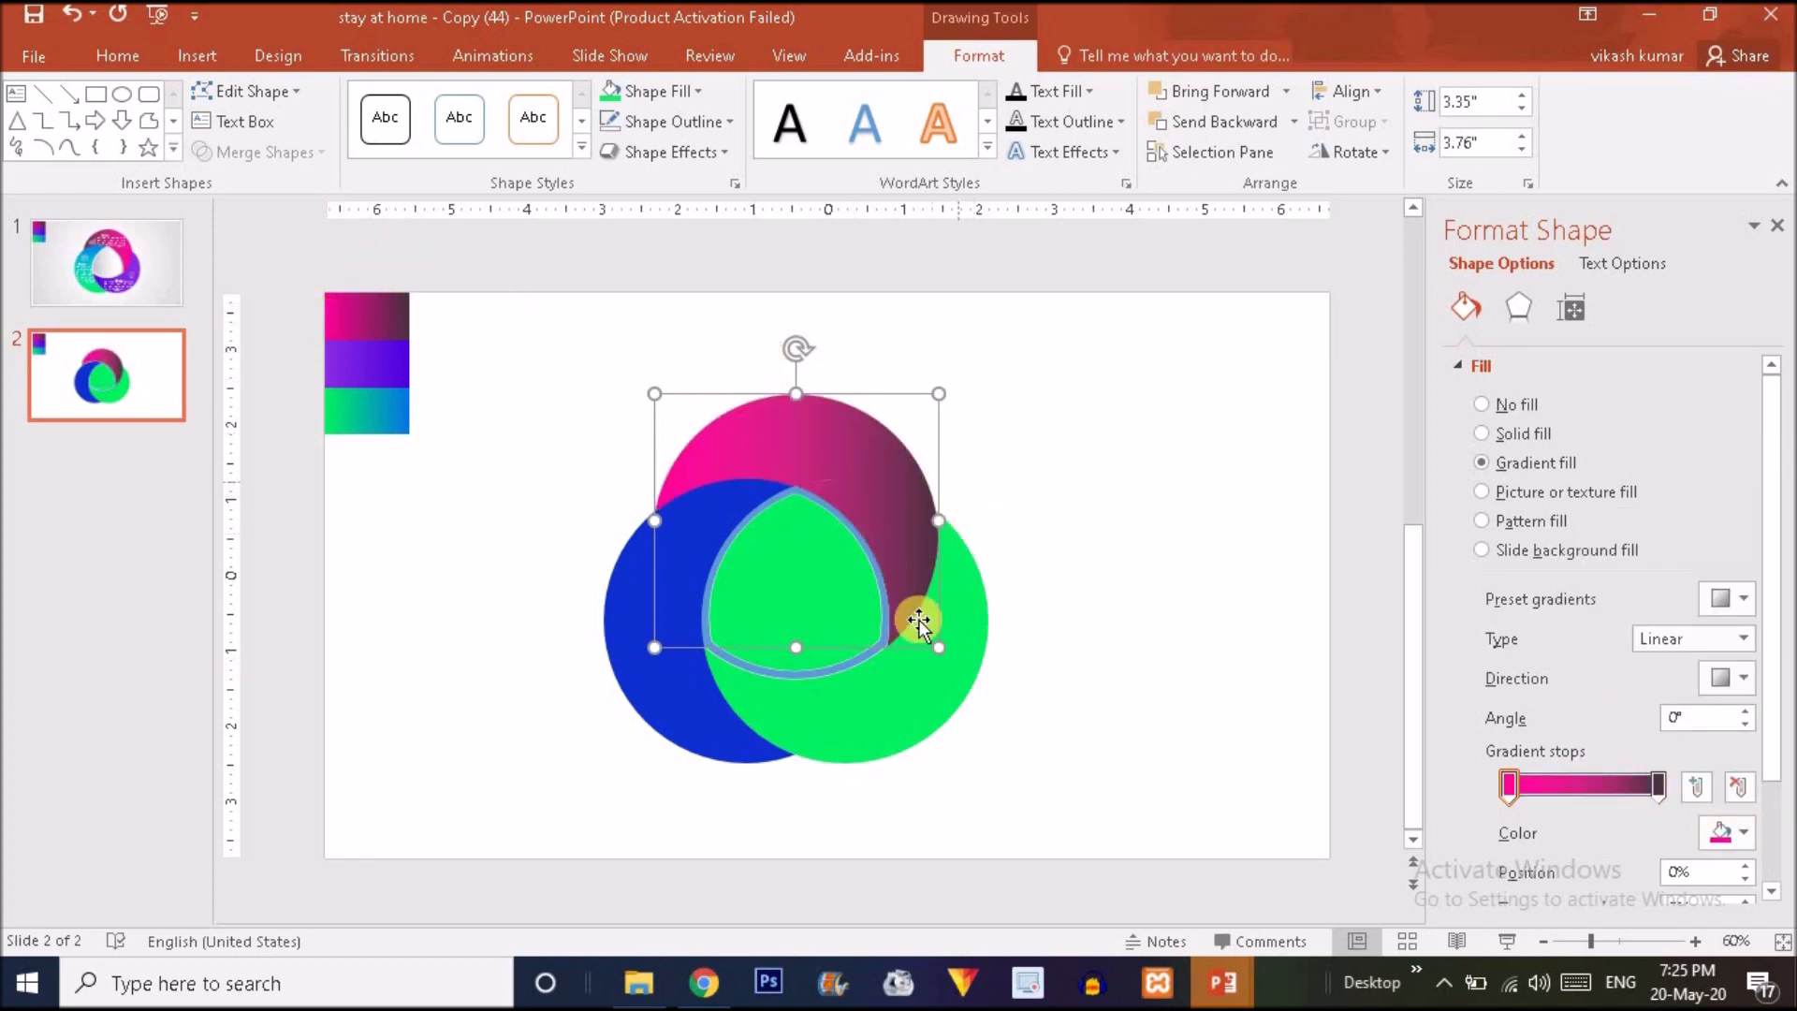
- Give the outer green circle shape a gradient fill and sample its 100% stop from the blue-violet end of the purple swatch
click(885, 688)
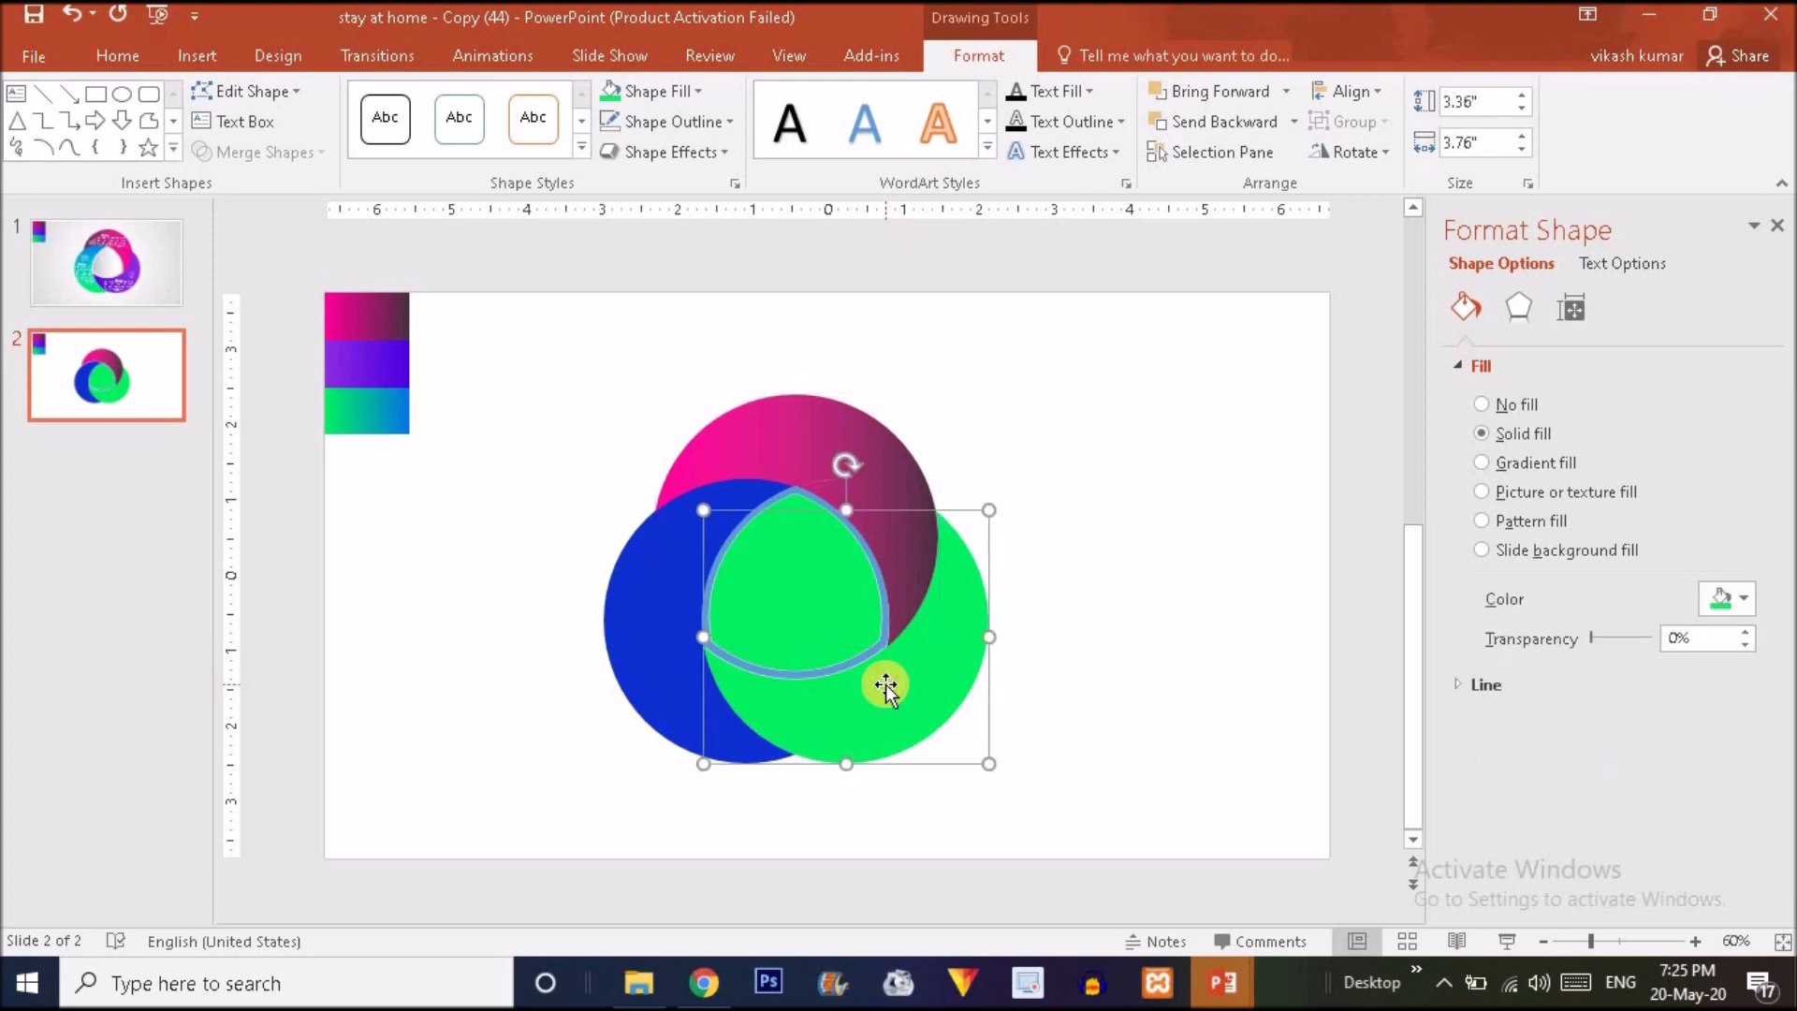
click(1481, 464)
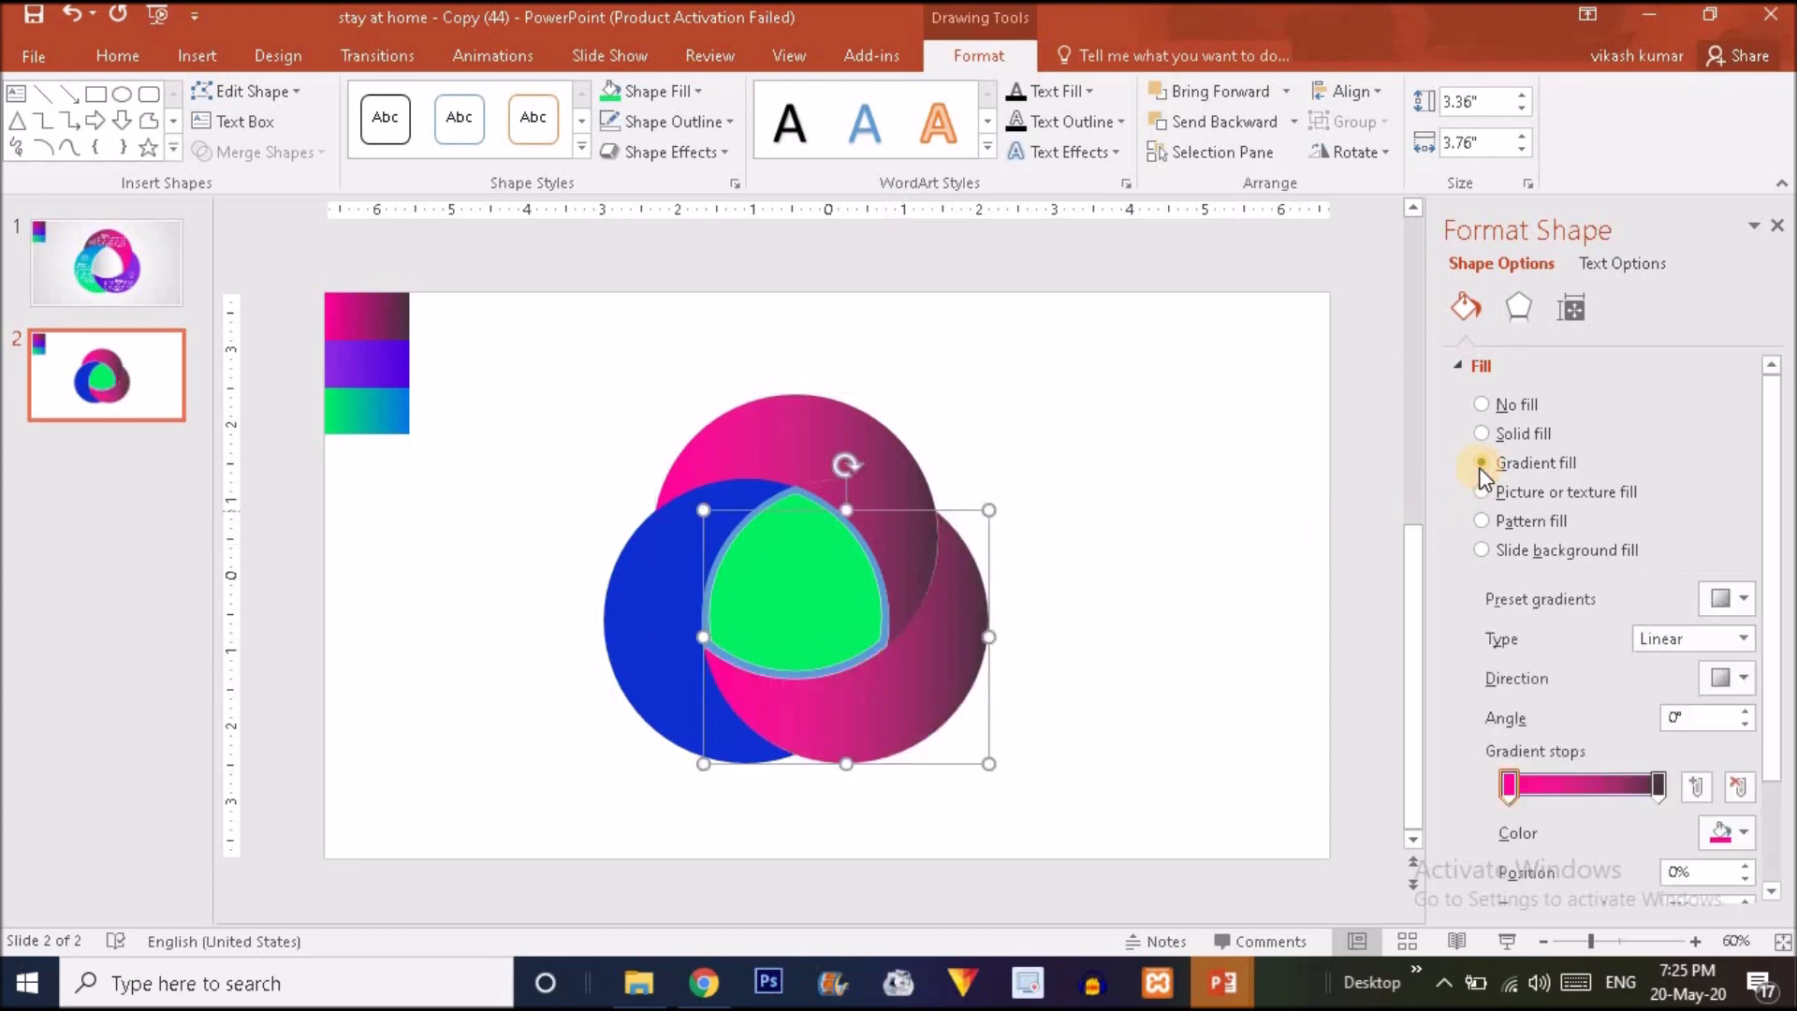
click(1696, 786)
click(1658, 784)
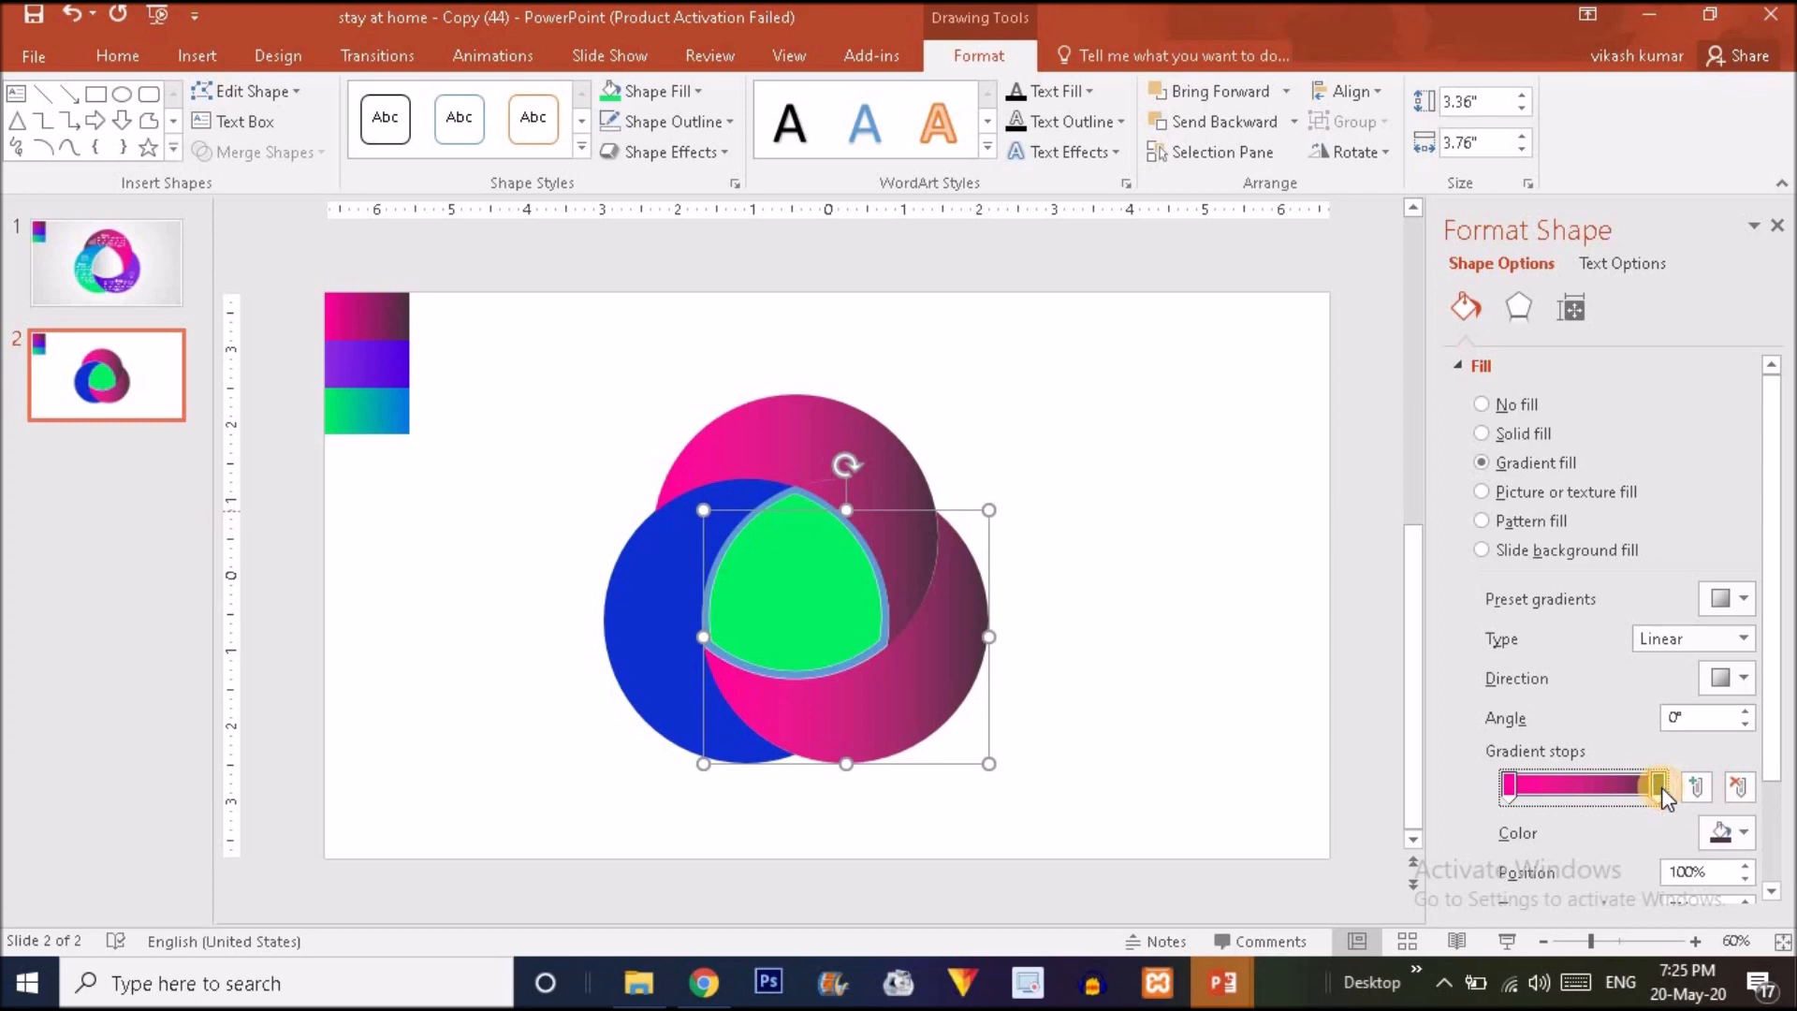
click(1740, 833)
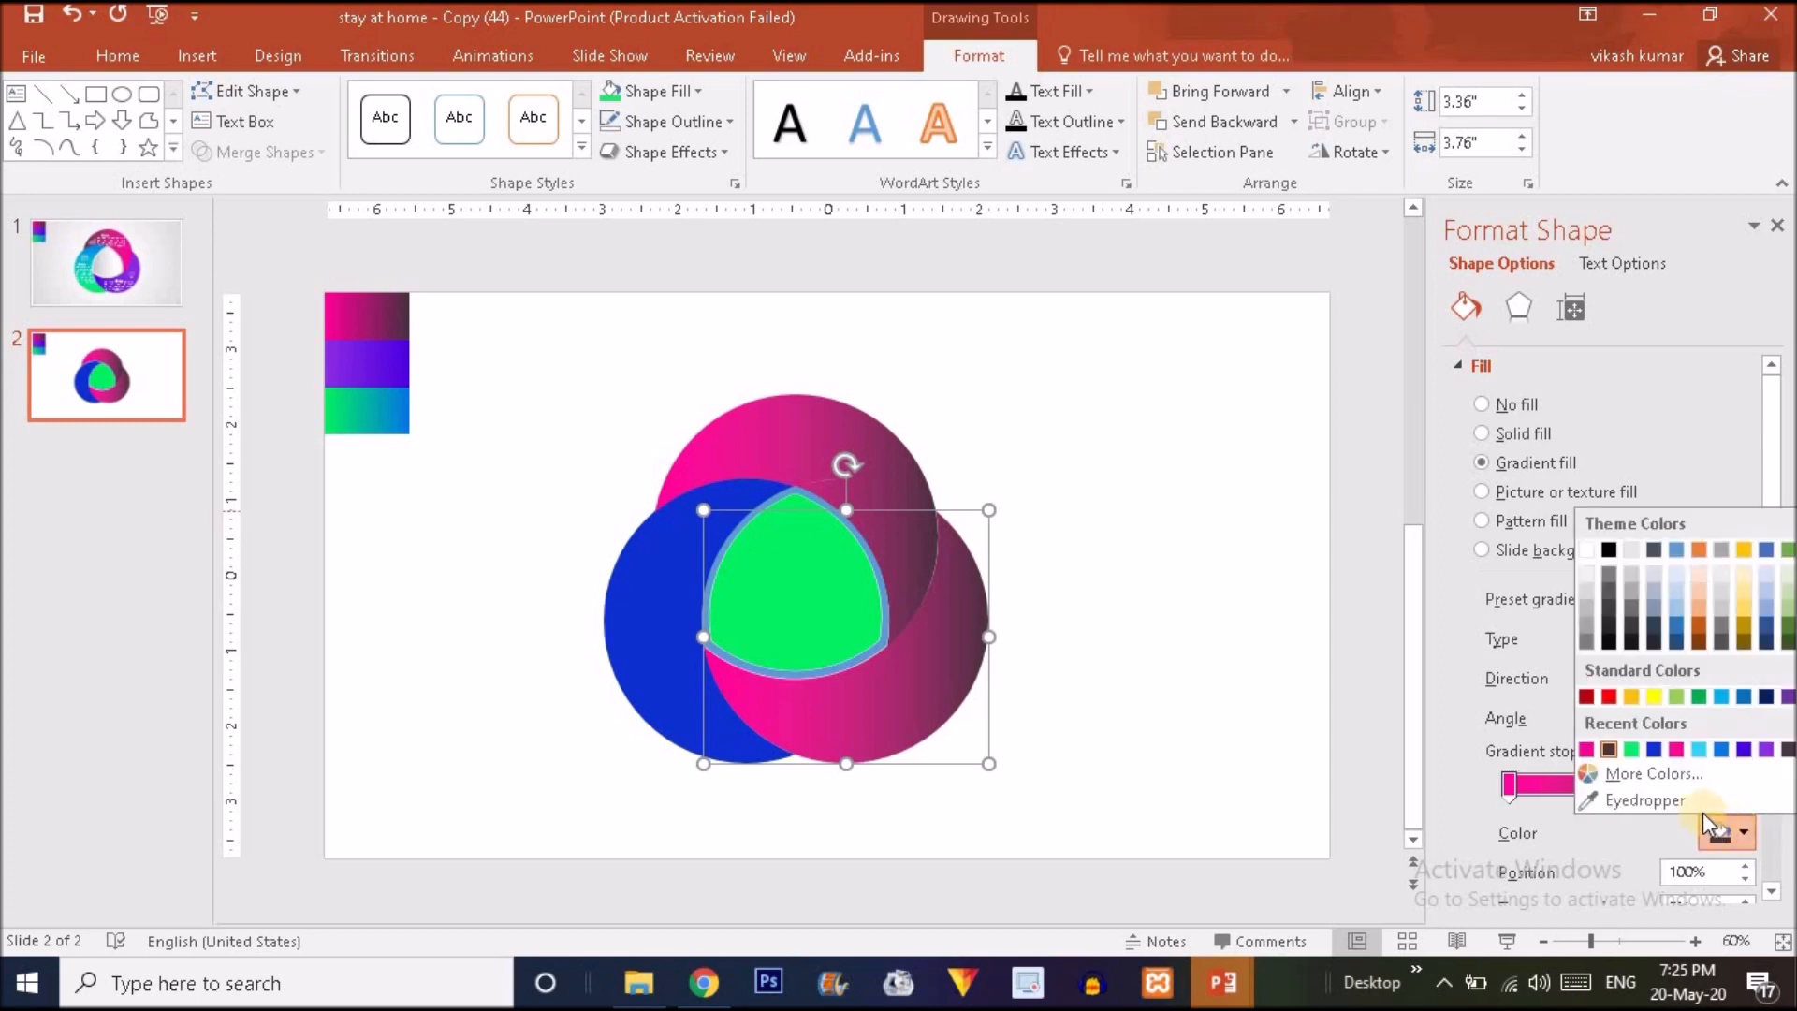
click(1645, 800)
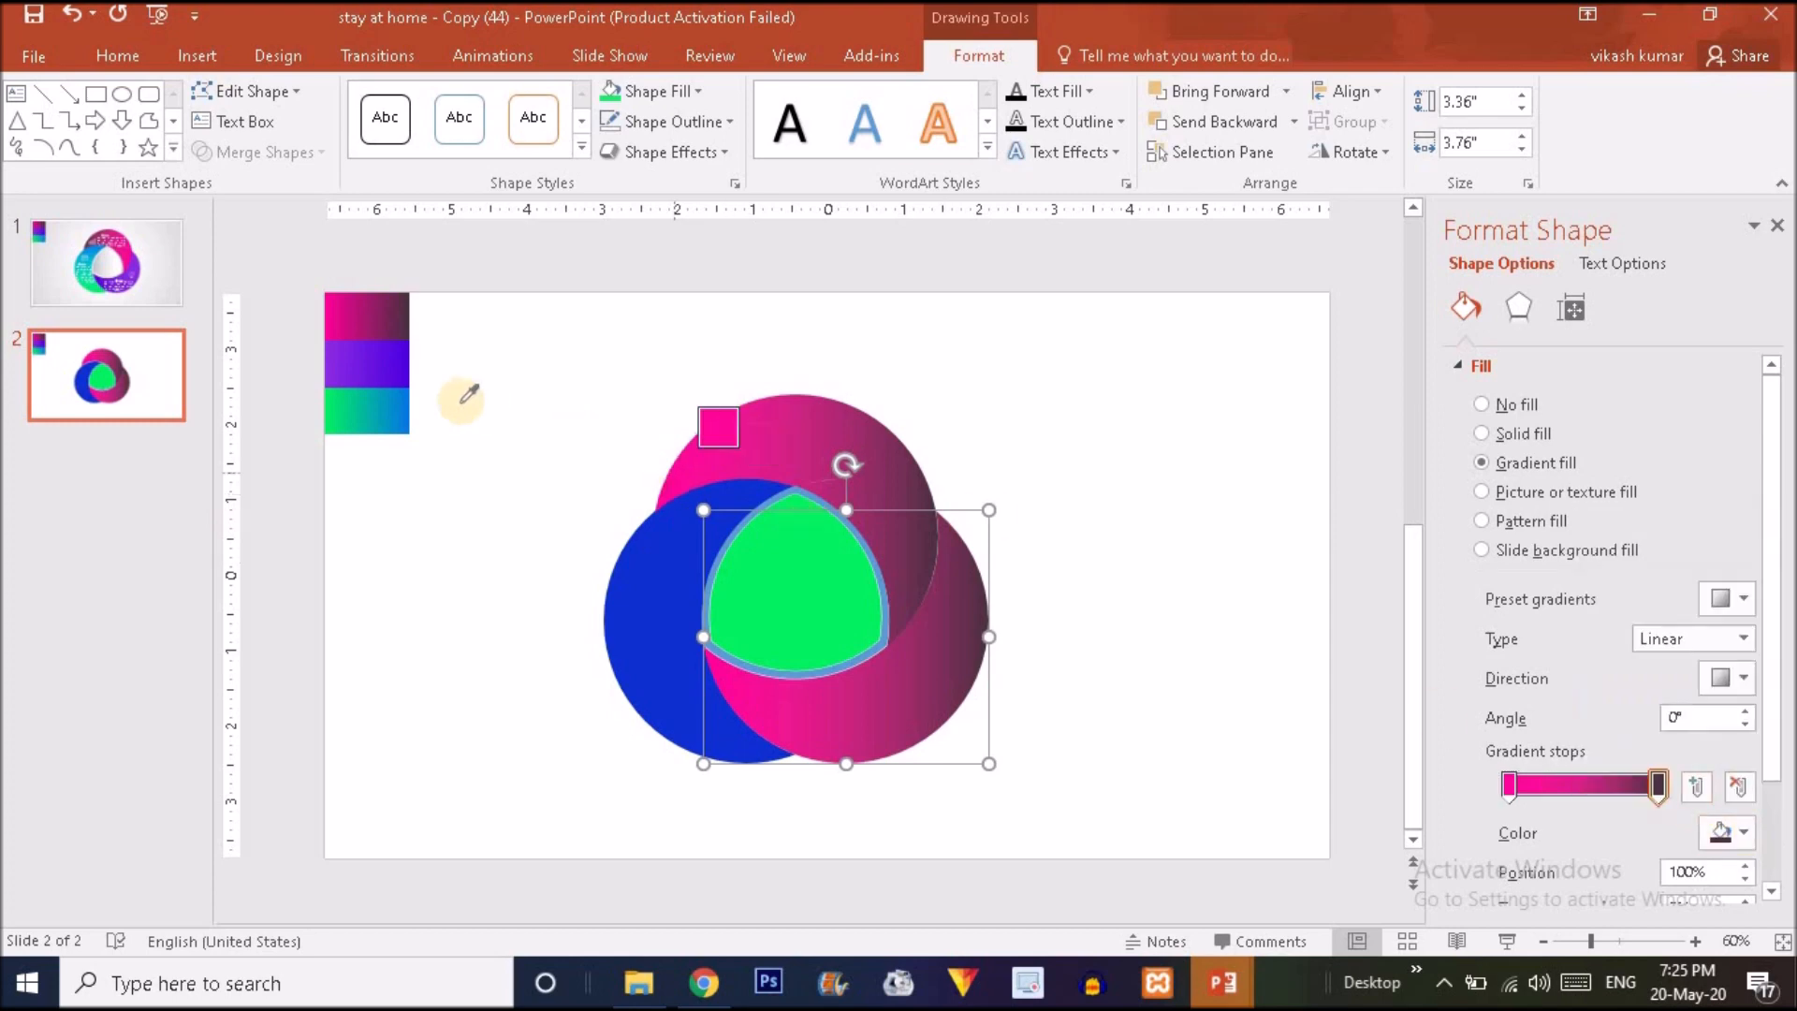
click(409, 363)
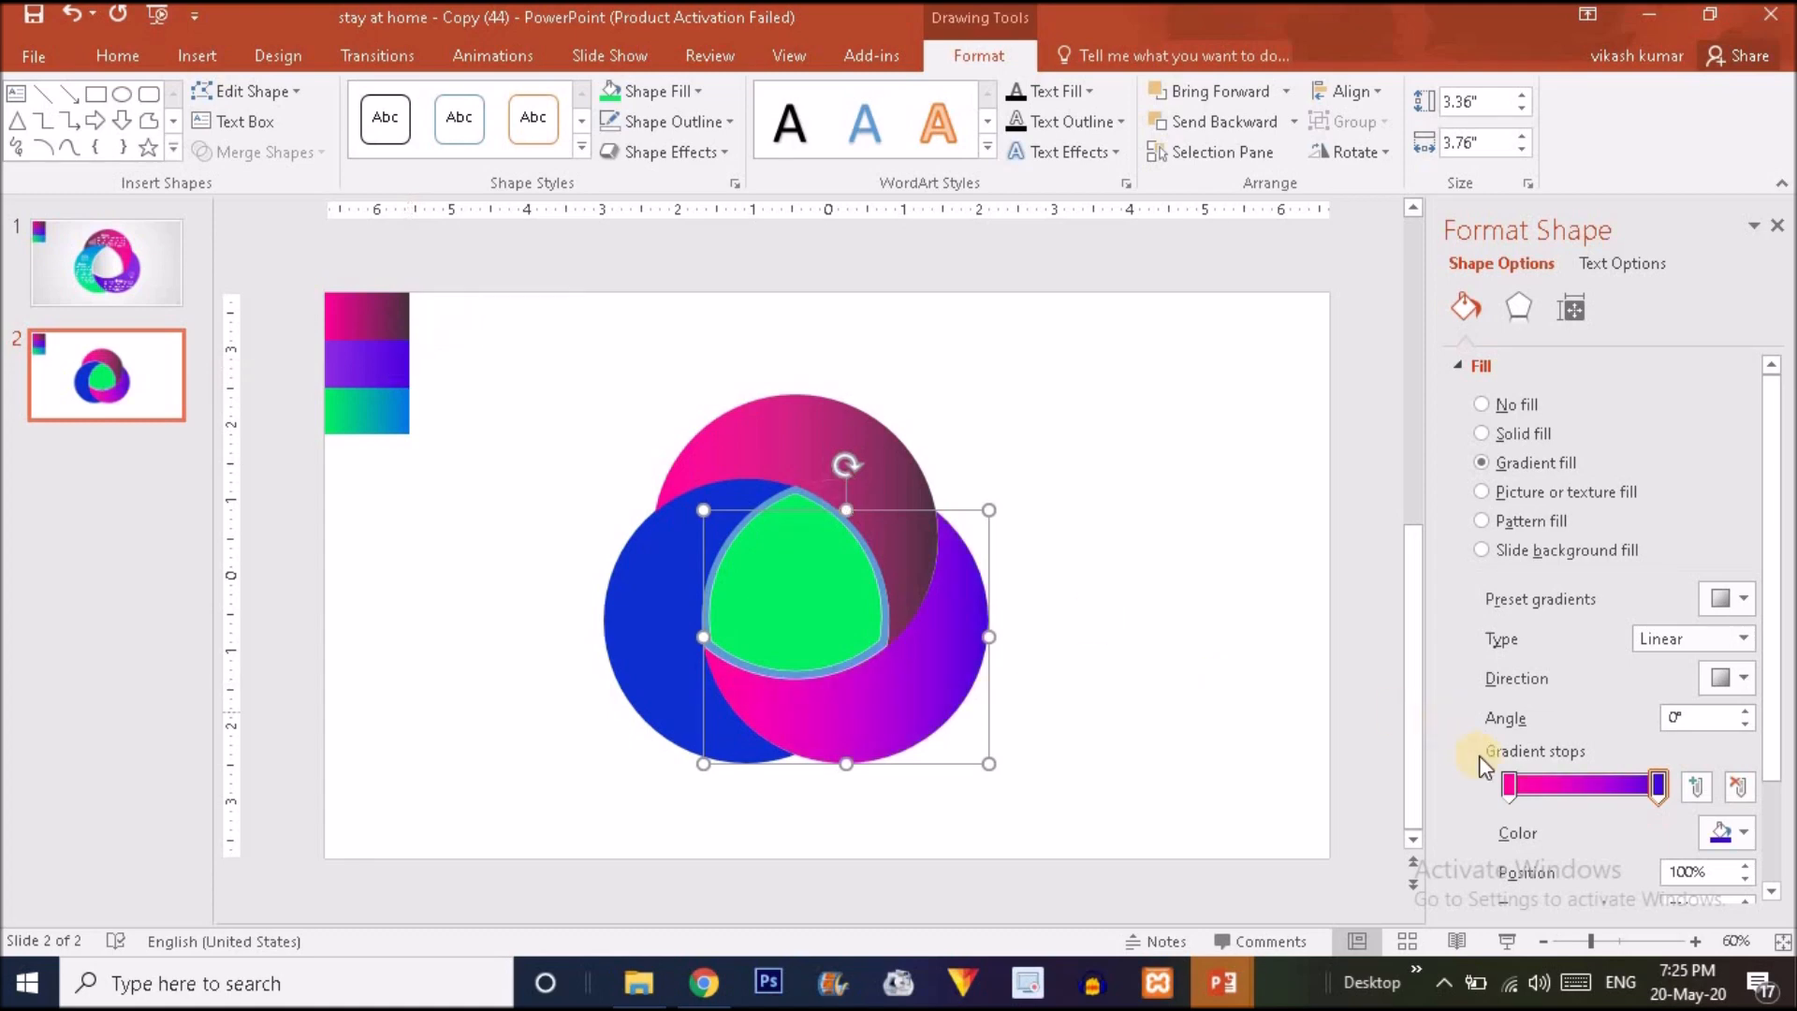
- Sample the 0% gradient stop of the same lower circle shape from the lighter purple end of the purple swatch
click(1508, 786)
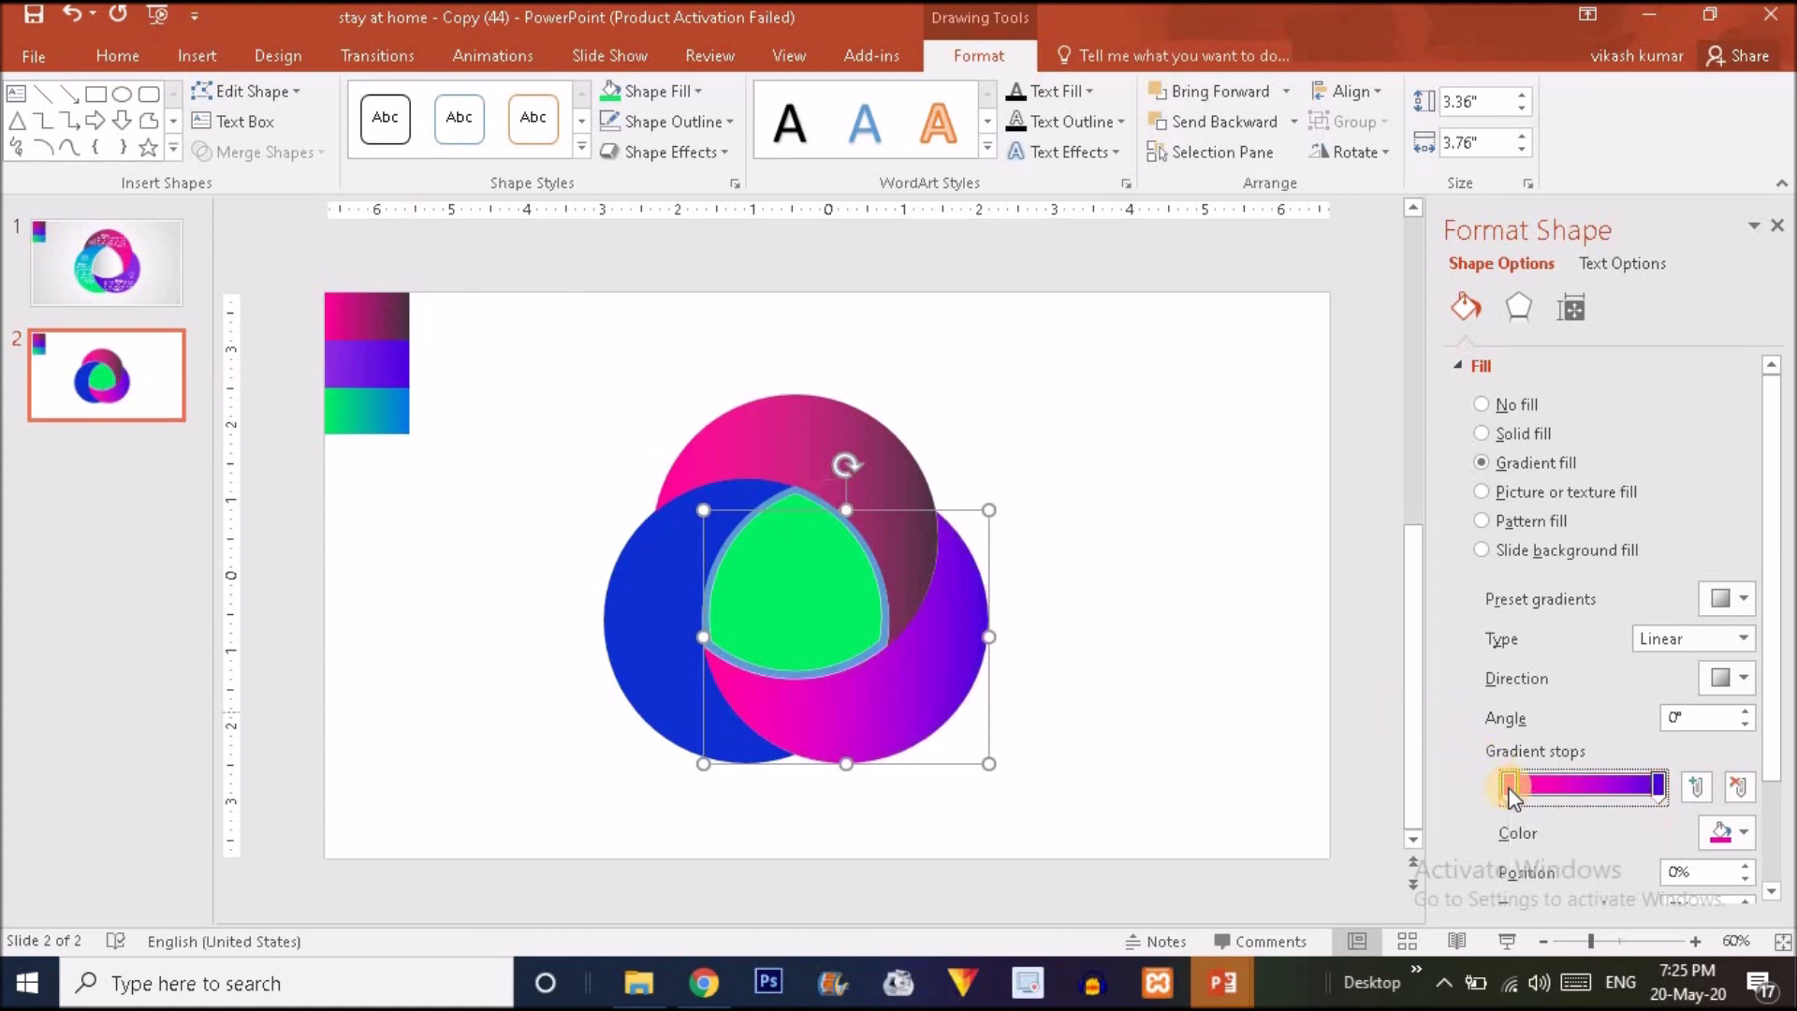
click(1741, 833)
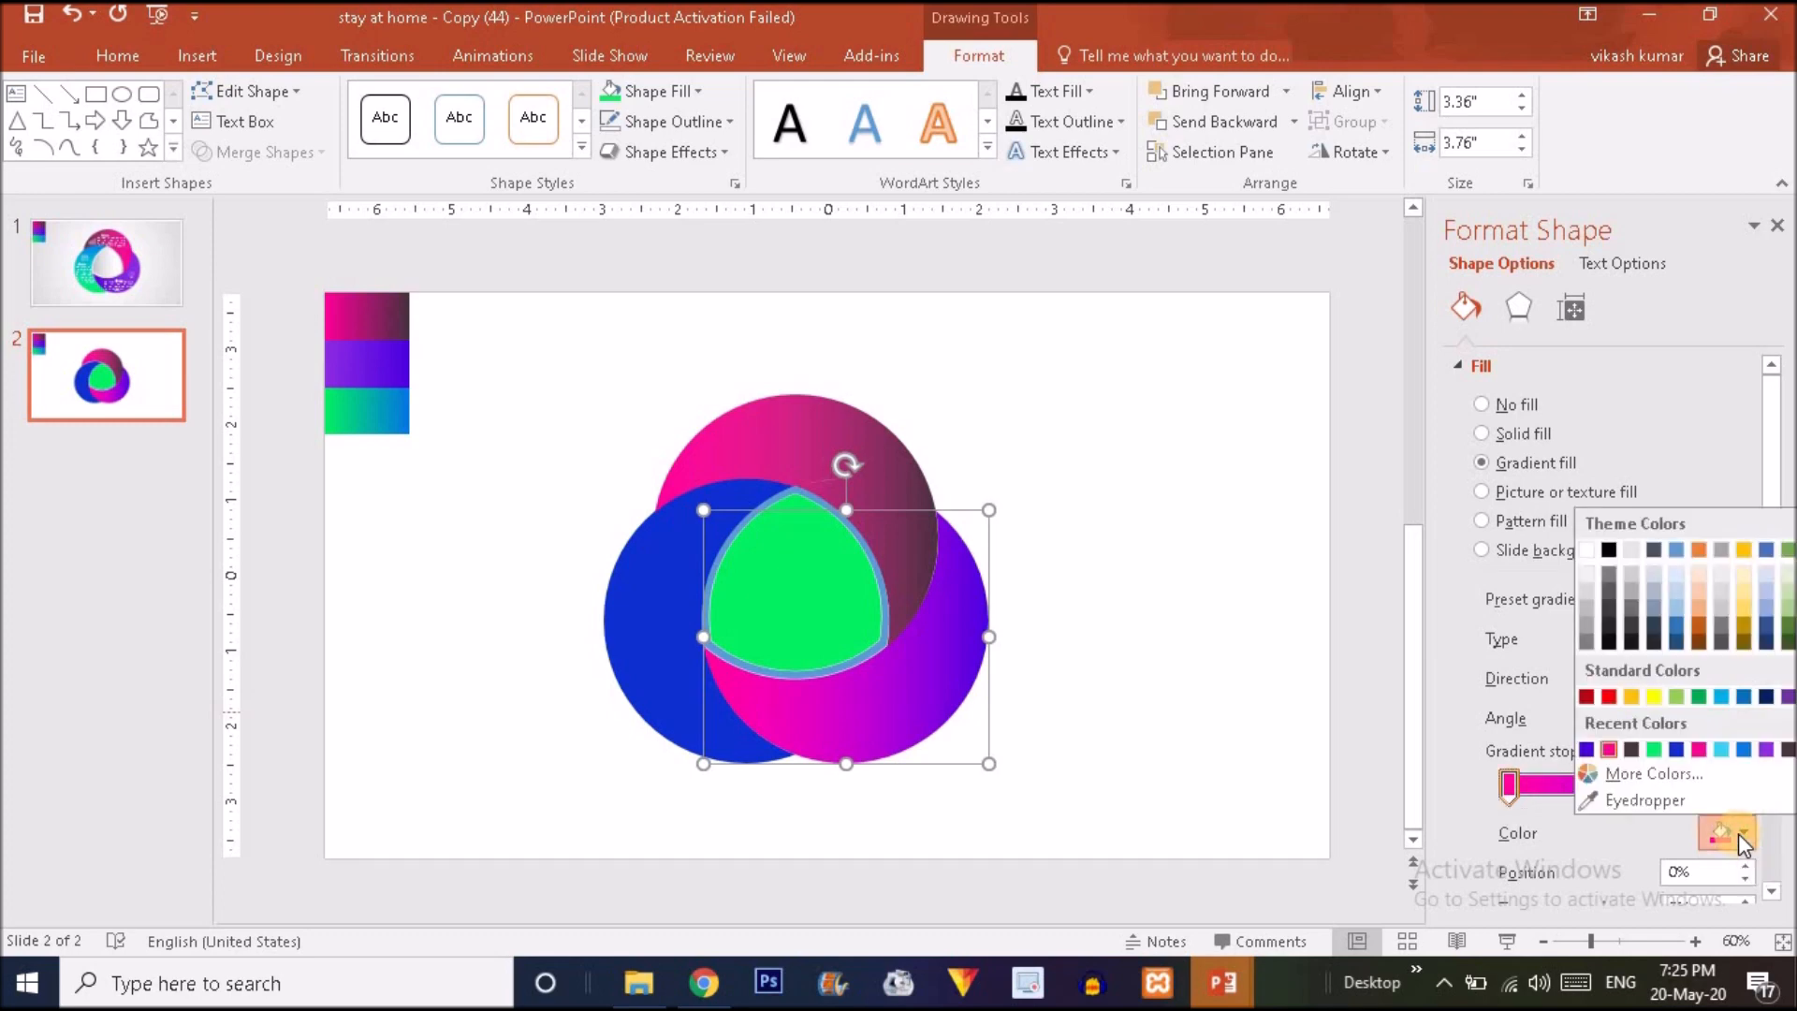
click(1651, 804)
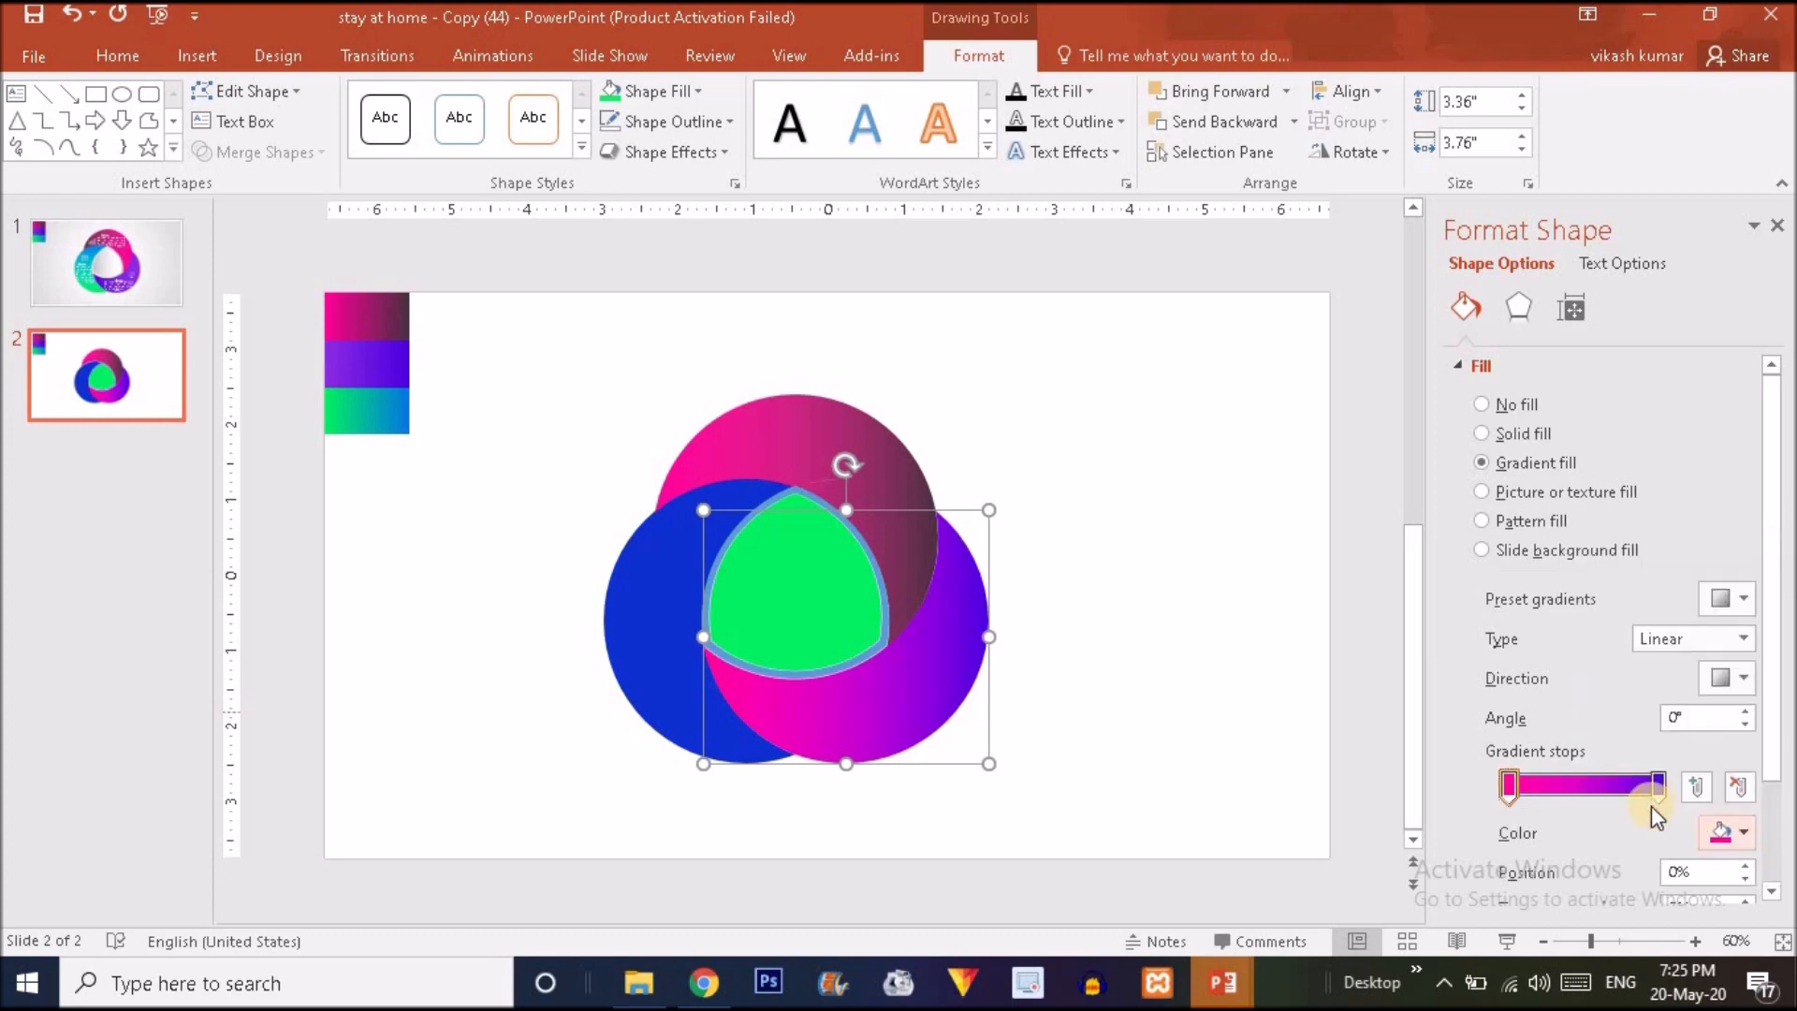
click(330, 361)
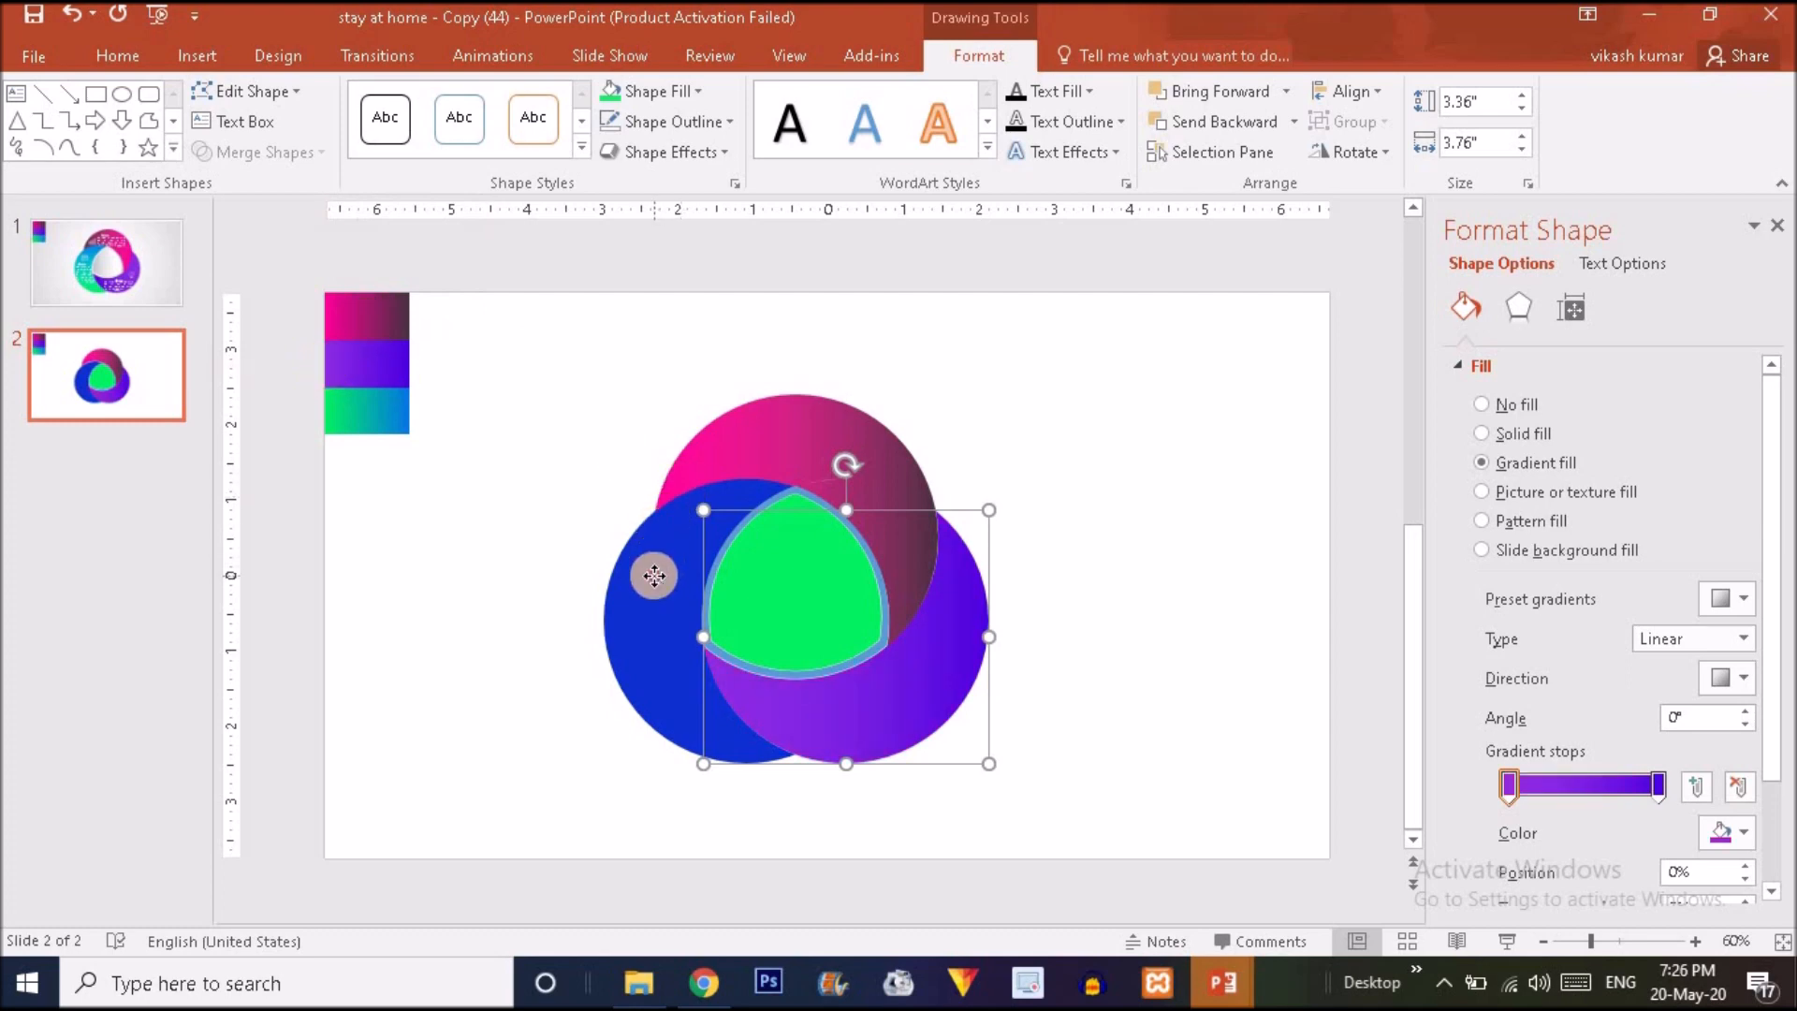